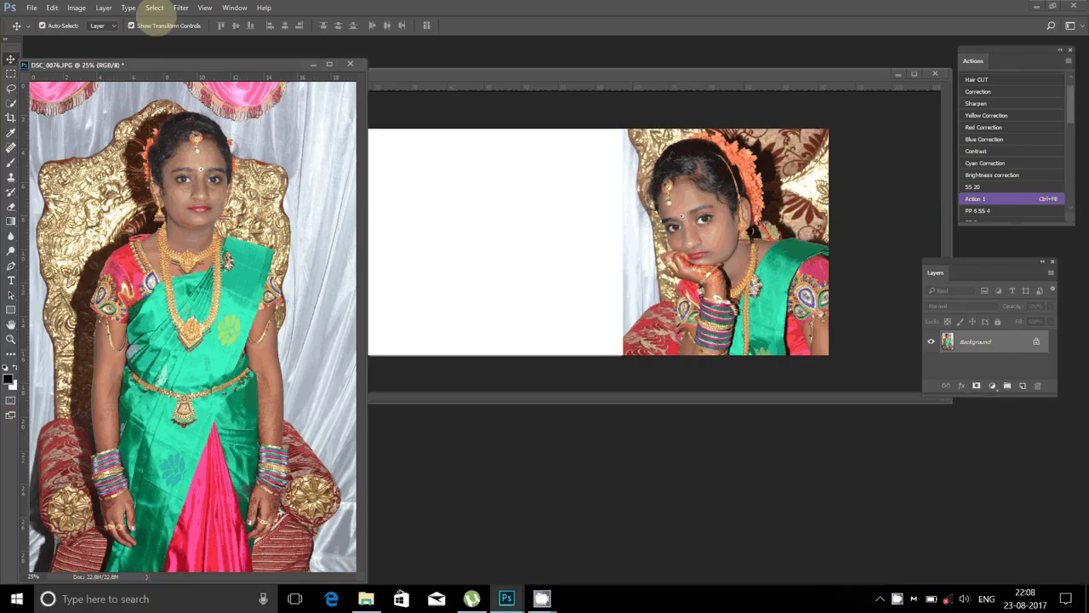
Apply Noiseware noise reduction to the standing portrait, then open Imagenomic Portraiture.
{"action": "left_click", "coordinate": [180, 7]}
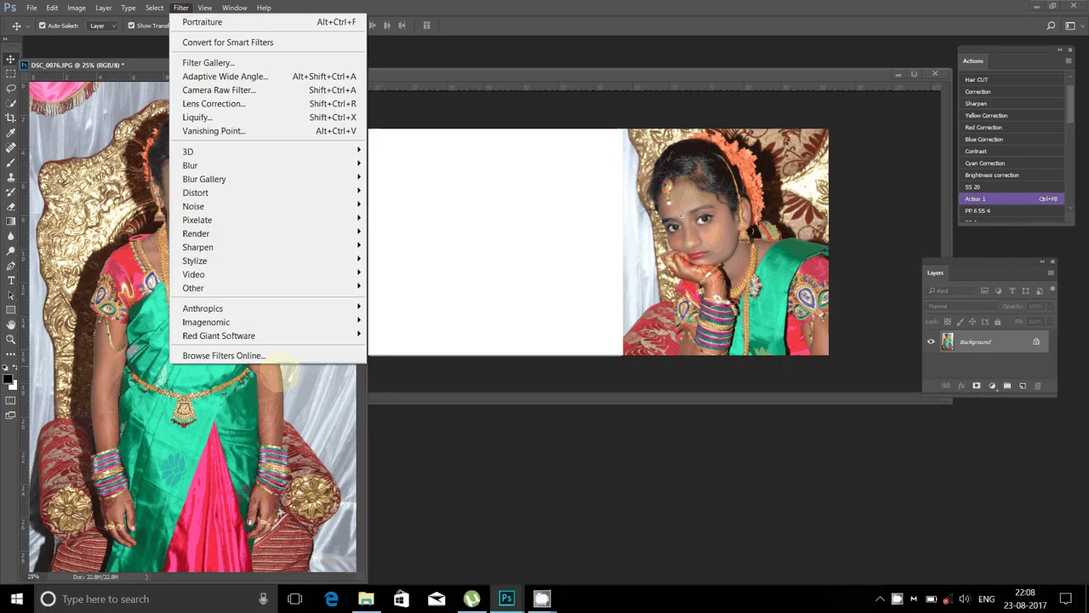
{"action": "mouse_move", "coordinate": [206, 322]}
{"action": "left_click", "coordinate": [412, 321]}
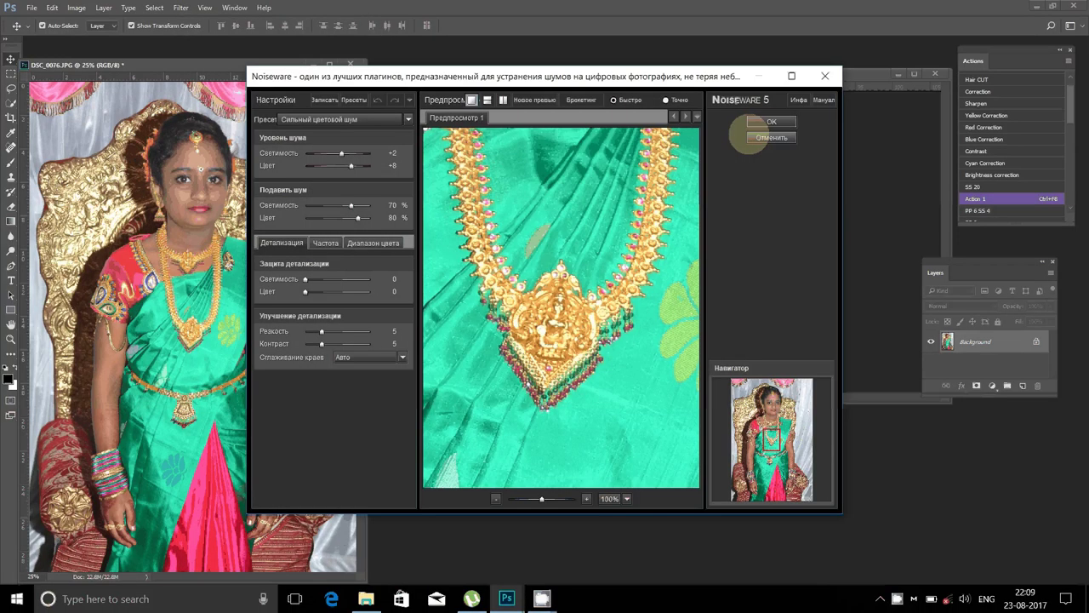
{"action": "left_click", "coordinate": [749, 137]}
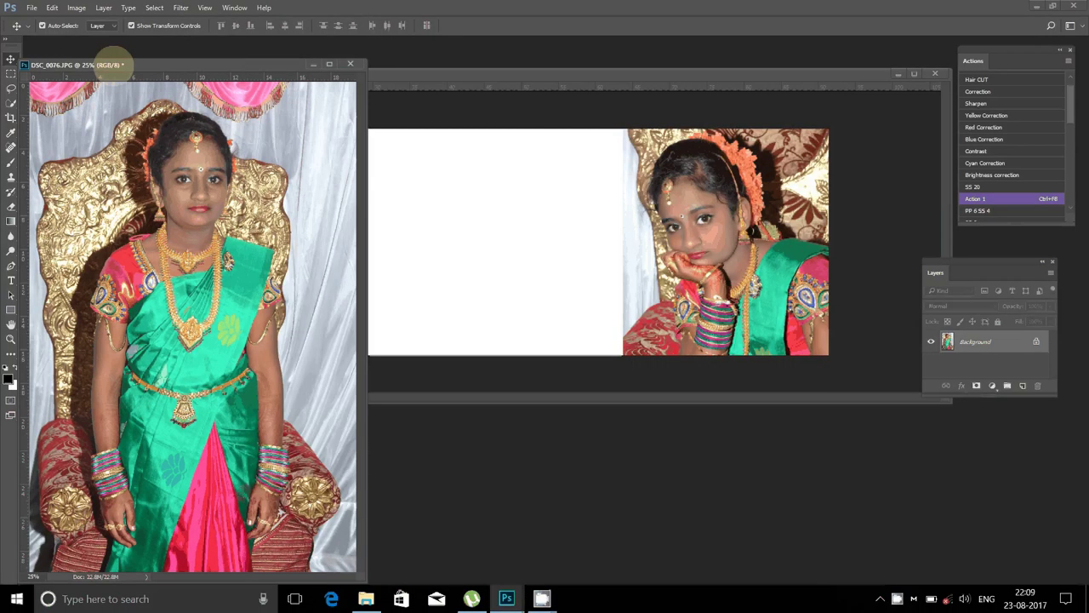
{"action": "left_click", "coordinate": [180, 7]}
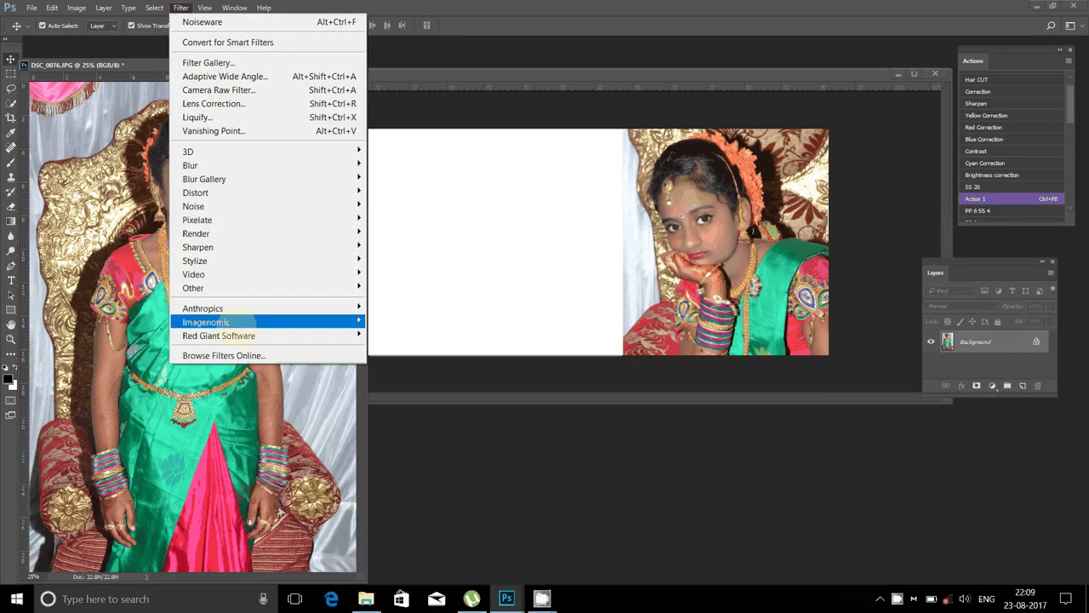
{"action": "left_click", "coordinate": [396, 336]}
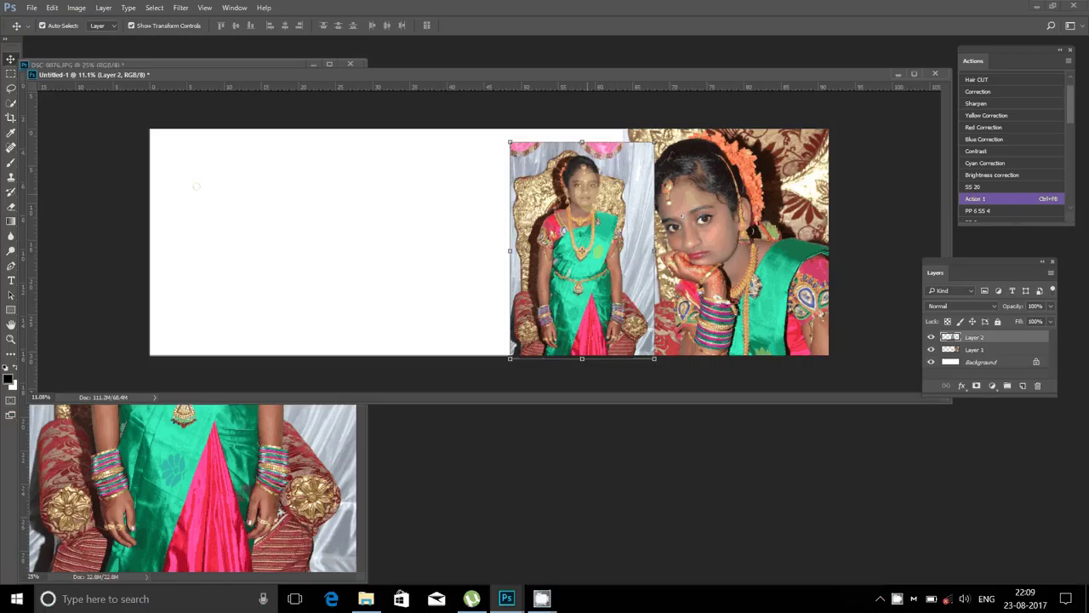
Move Layer 2 left and scale it to about 109% to fill the spread's height.
{"action": "mouse_move", "coordinate": [598, 163]}
{"action": "left_mouse_down"}
{"action": "mouse_move", "coordinate": [568, 163]}
{"action": "mouse_move", "coordinate": [592, 171]}
{"action": "left_mouse_up"}
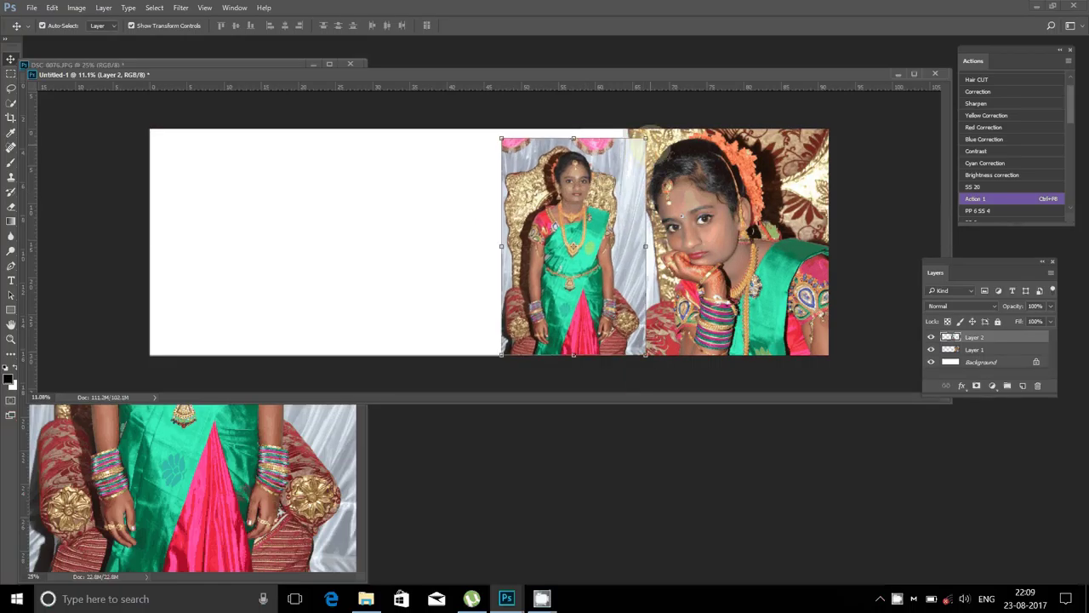
{"action": "left_click_drag", "start_coordinate": [645, 137], "coordinate": [653, 128]}
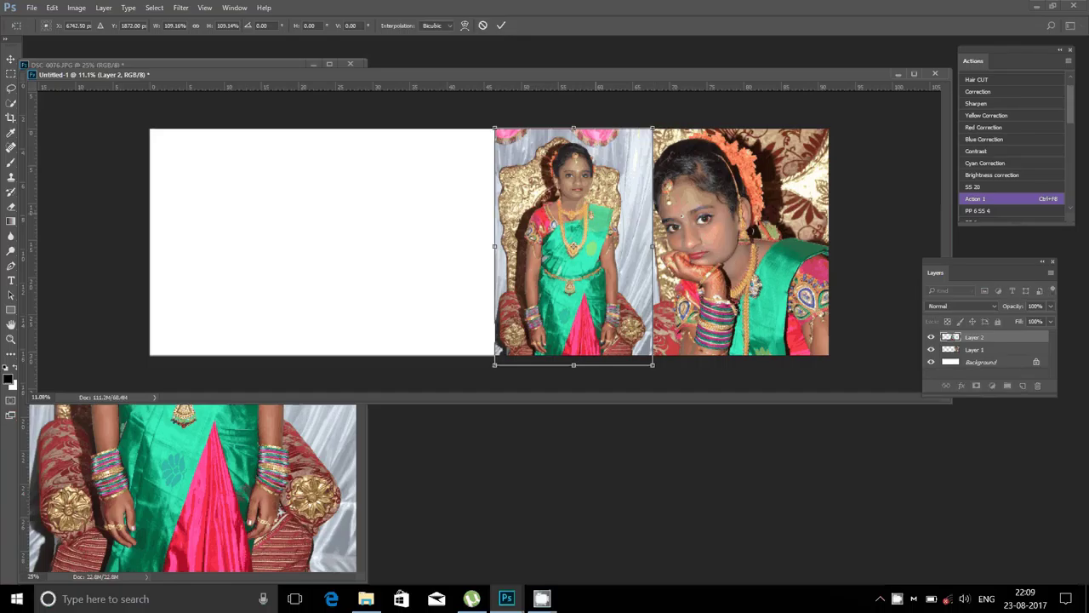
{"action": "key", "text": "Return"}
{"action": "key", "text": "ctrl+plus"}
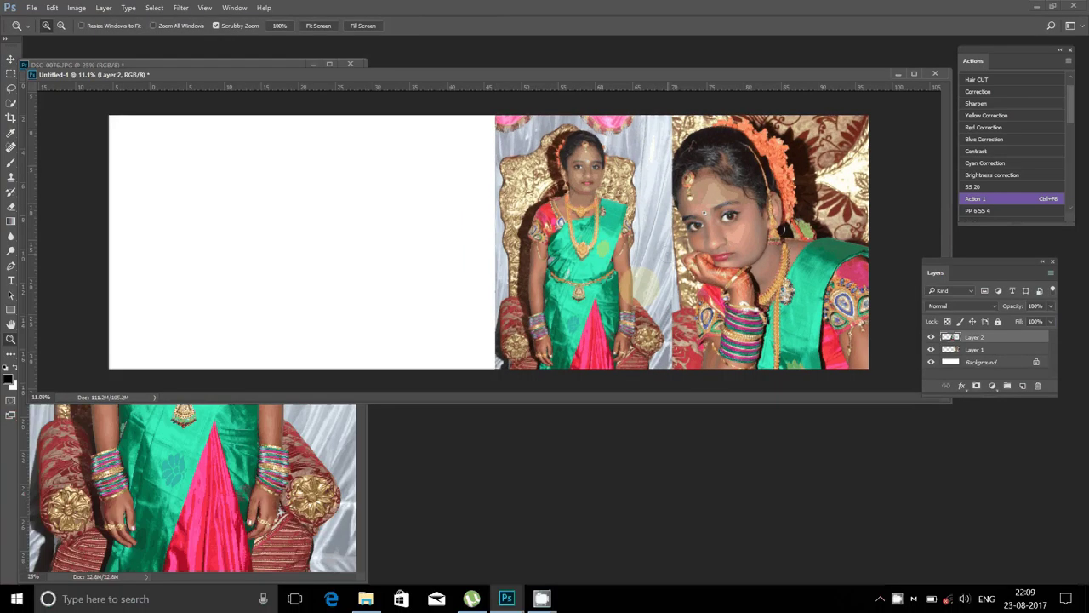
{"action": "left_click_drag", "start_coordinate": [644, 281], "coordinate": [716, 208]}
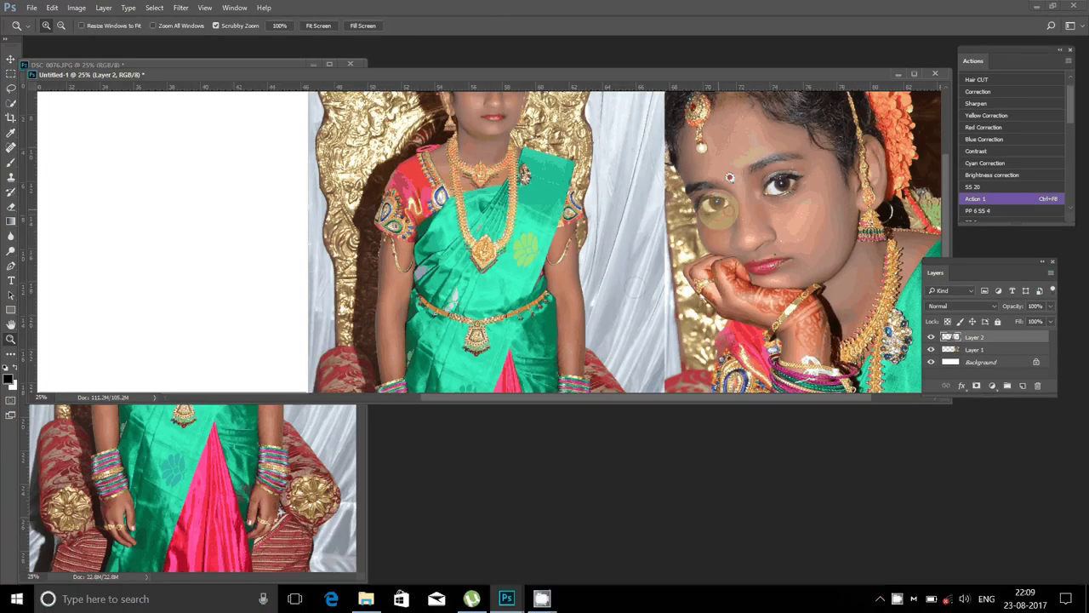
{"action": "left_click", "coordinate": [715, 205]}
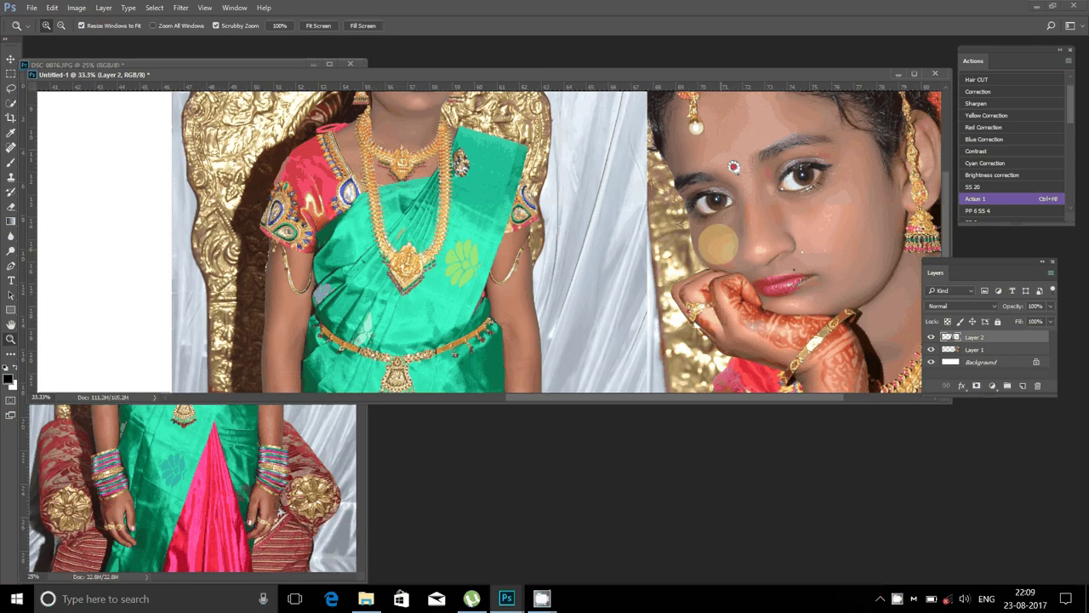
{"action": "left_click", "coordinate": [633, 258]}
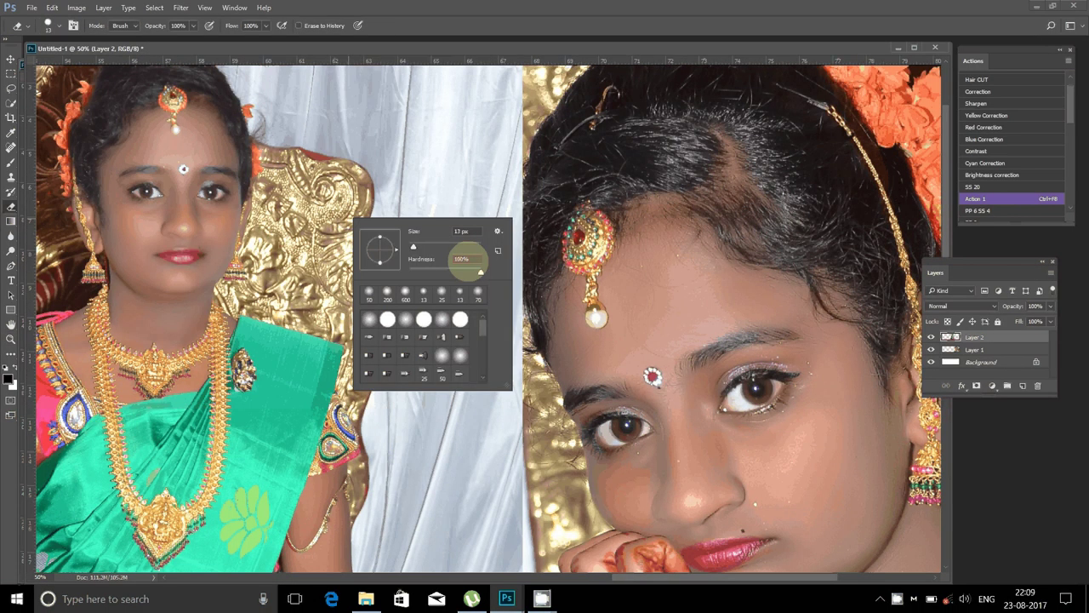
Set the Eraser to a soft 0% hardness brush at 400 px.
{"action": "left_click_drag", "start_coordinate": [480, 272], "coordinate": [427, 272]}
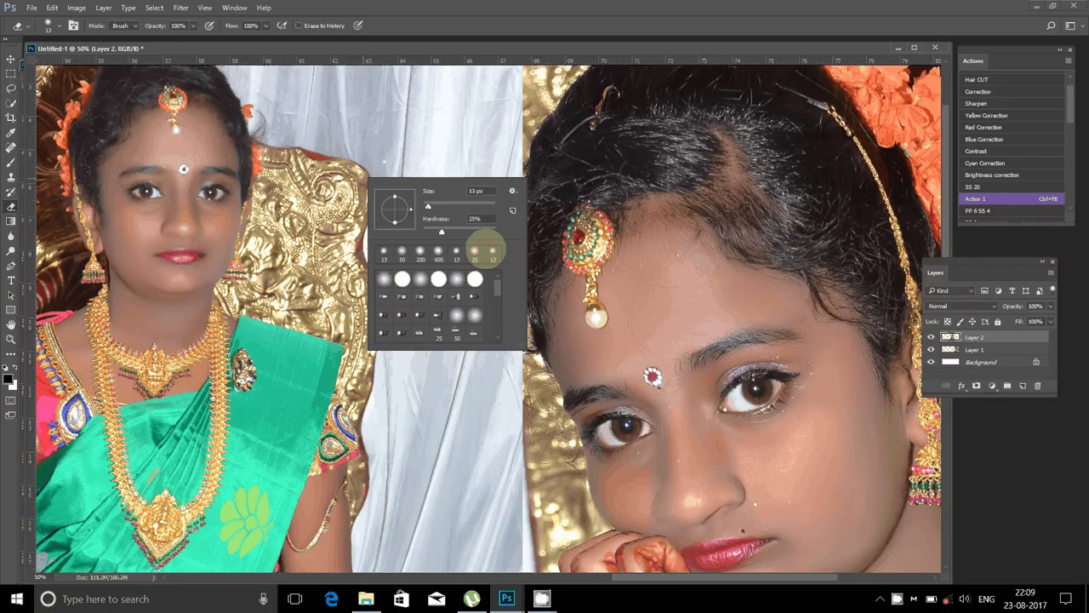
{"action": "left_click", "coordinate": [474, 253]}
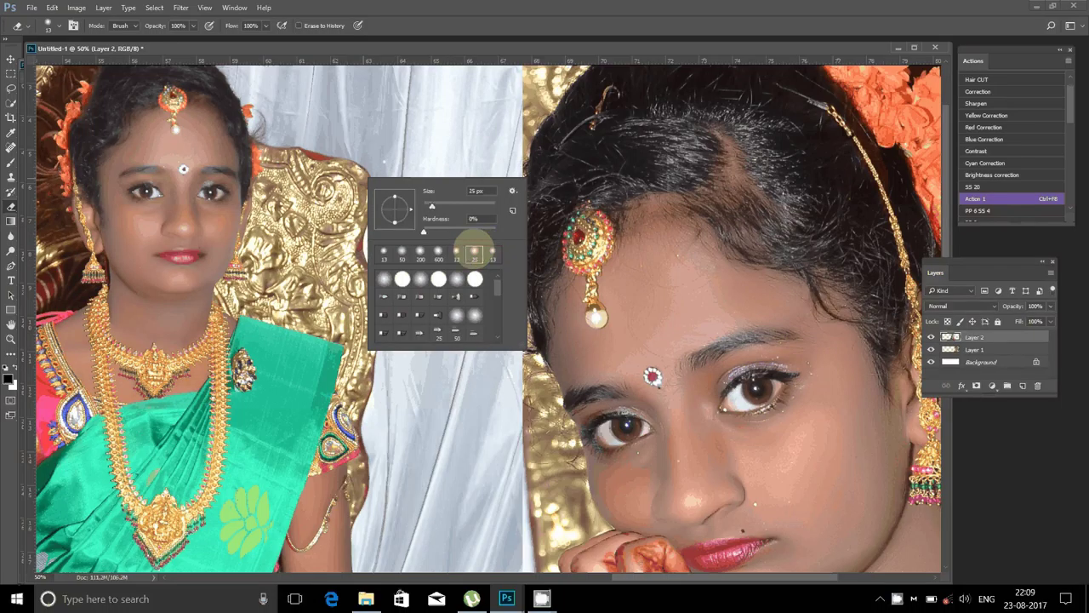
{"action": "left_click", "coordinate": [502, 168]}
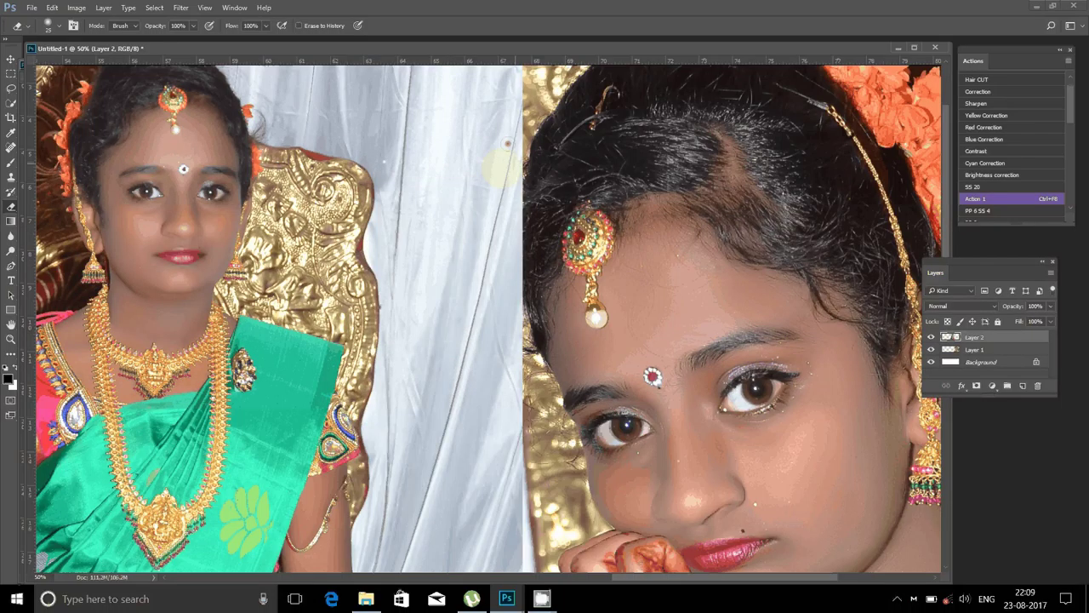
Softly erase the close-up's left edge and lower seam, then fit the spread on screen.
{"action": "left_click_drag", "start_coordinate": [515, 357], "coordinate": [515, 544]}
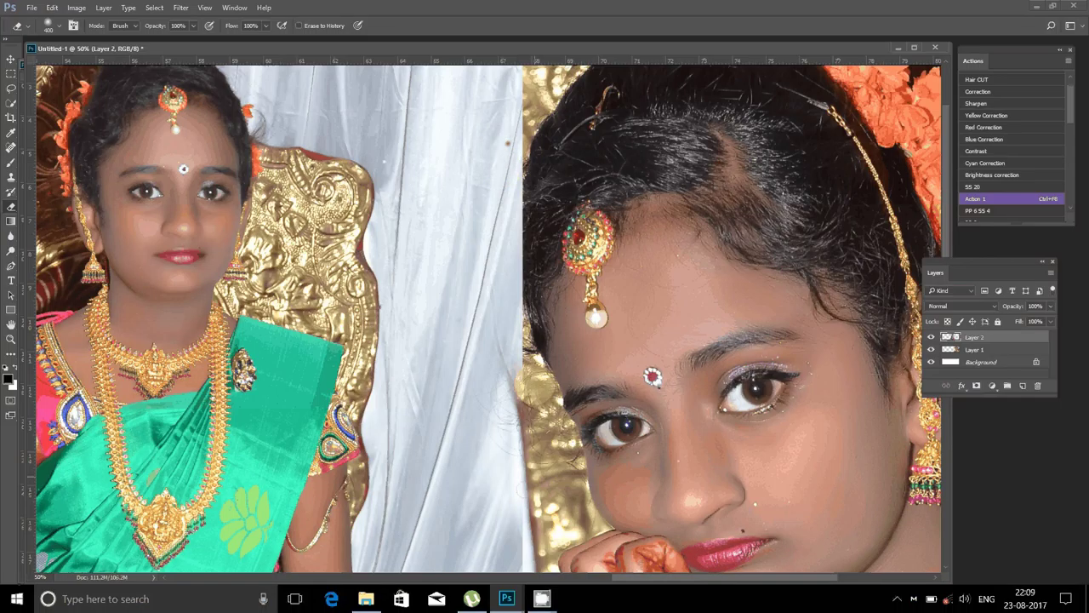
{"action": "left_click_drag", "start_coordinate": [513, 400], "coordinate": [508, 48]}
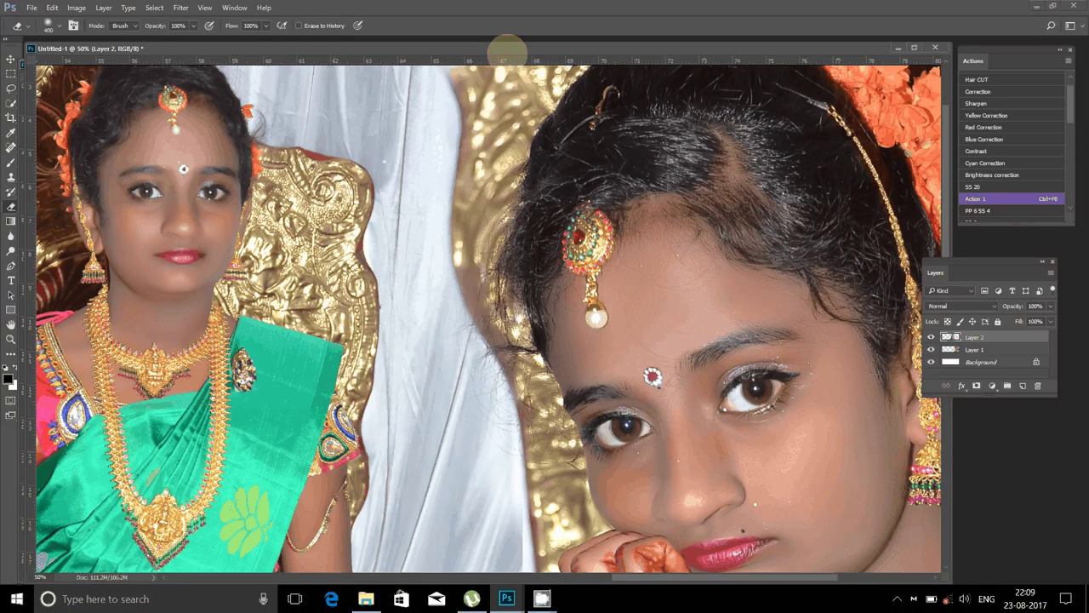
{"action": "scroll", "coordinate": [507, 51], "scroll_direction": "down", "scroll_amount": 5}
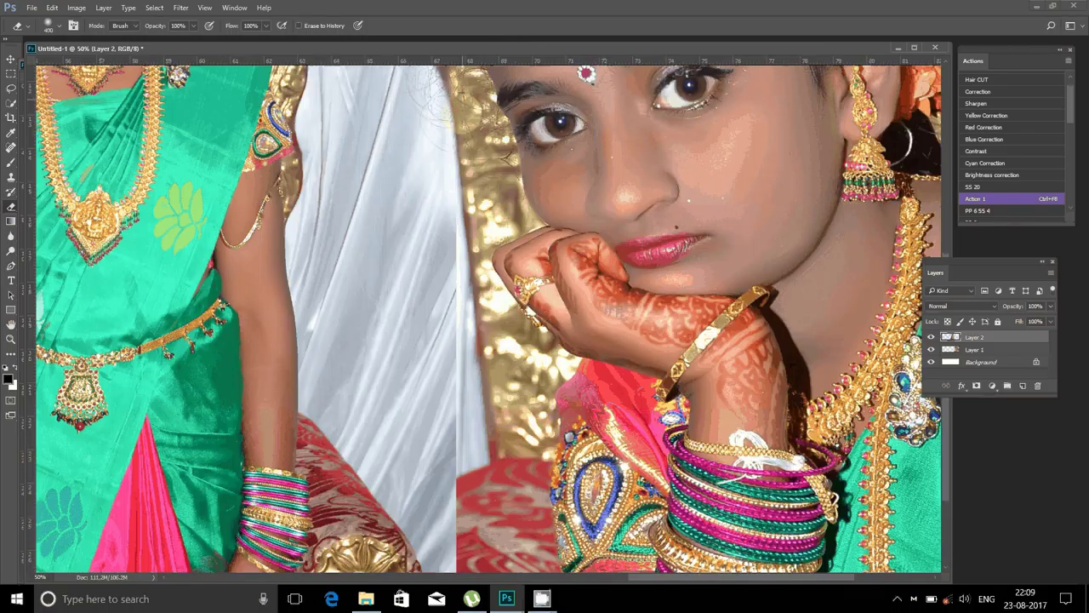
{"action": "scroll", "coordinate": [450, 305], "scroll_direction": "down", "scroll_amount": 3}
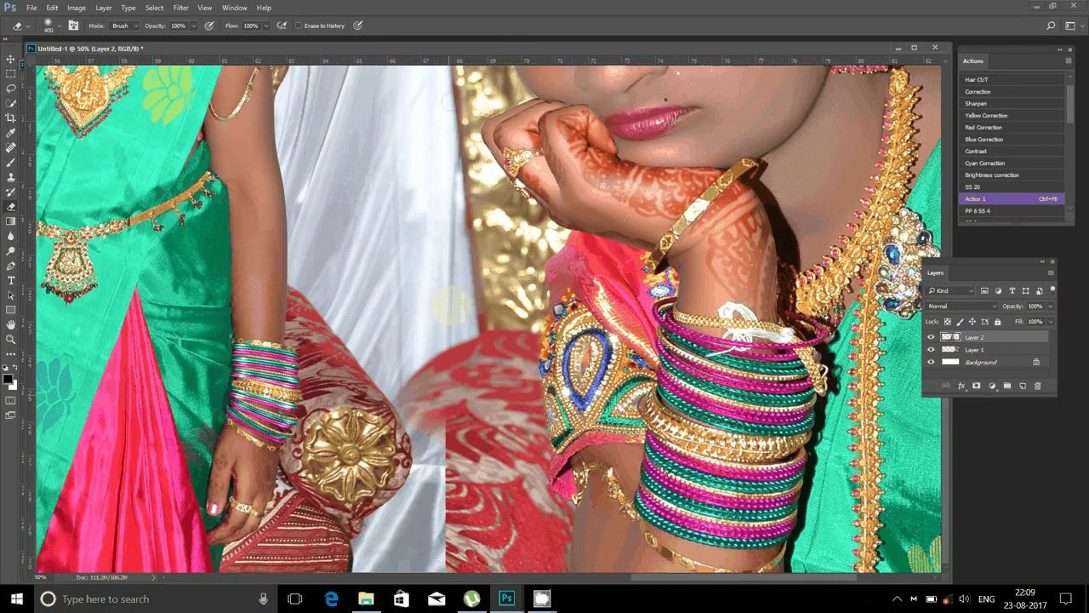
{"action": "mouse_move", "coordinate": [450, 304]}
{"action": "left_mouse_down"}
{"action": "mouse_move", "coordinate": [430, 426]}
{"action": "mouse_move", "coordinate": [356, 543]}
{"action": "mouse_move", "coordinate": [311, 557]}
{"action": "left_mouse_up"}
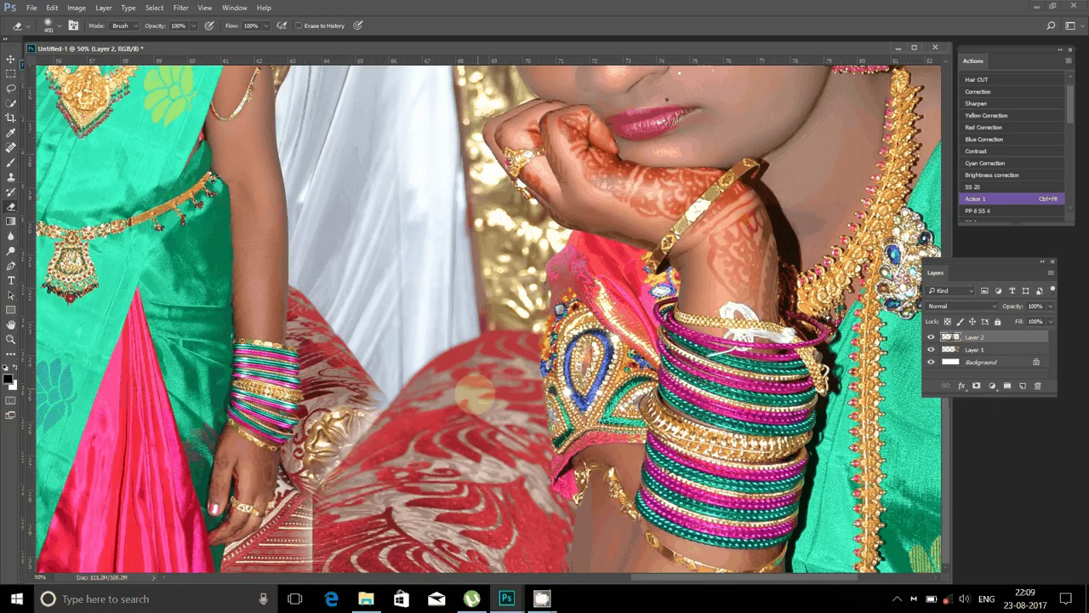
{"action": "key", "text": "z"}
{"action": "right_click", "coordinate": [491, 285]}
{"action": "left_click", "coordinate": [501, 327]}
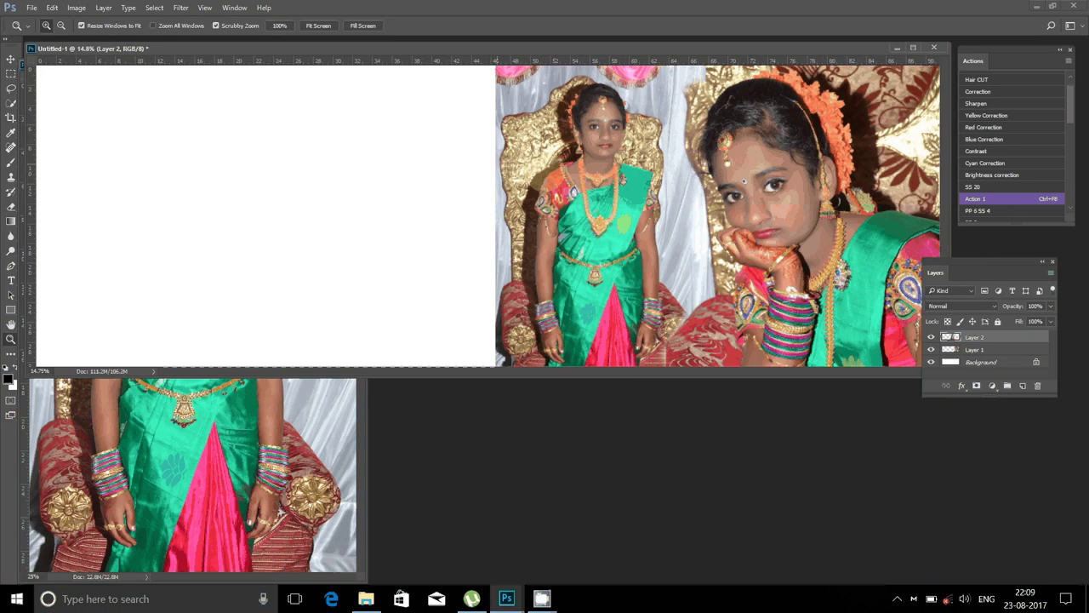
{"action": "key", "text": "v"}
{"action": "mouse_move", "coordinate": [402, 47]}
{"action": "left_mouse_down"}
{"action": "mouse_move", "coordinate": [470, 80]}
{"action": "mouse_move", "coordinate": [742, 150]}
{"action": "left_mouse_up"}
{"action": "left_click", "coordinate": [350, 64]}
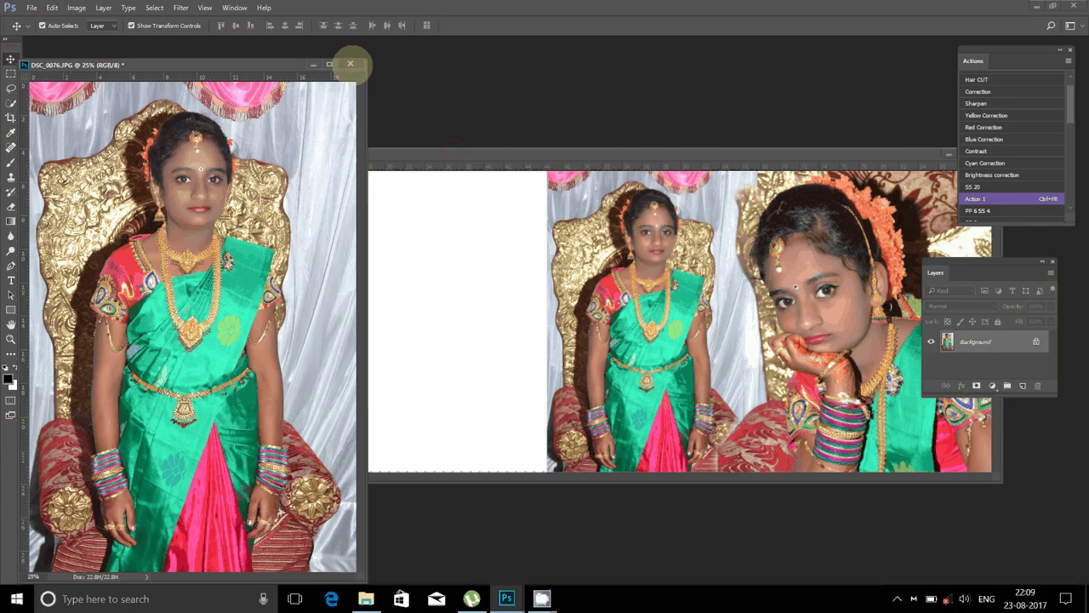
{"action": "left_click_drag", "start_coordinate": [368, 400], "coordinate": [78, 400]}
{"action": "left_click", "coordinate": [366, 598]}
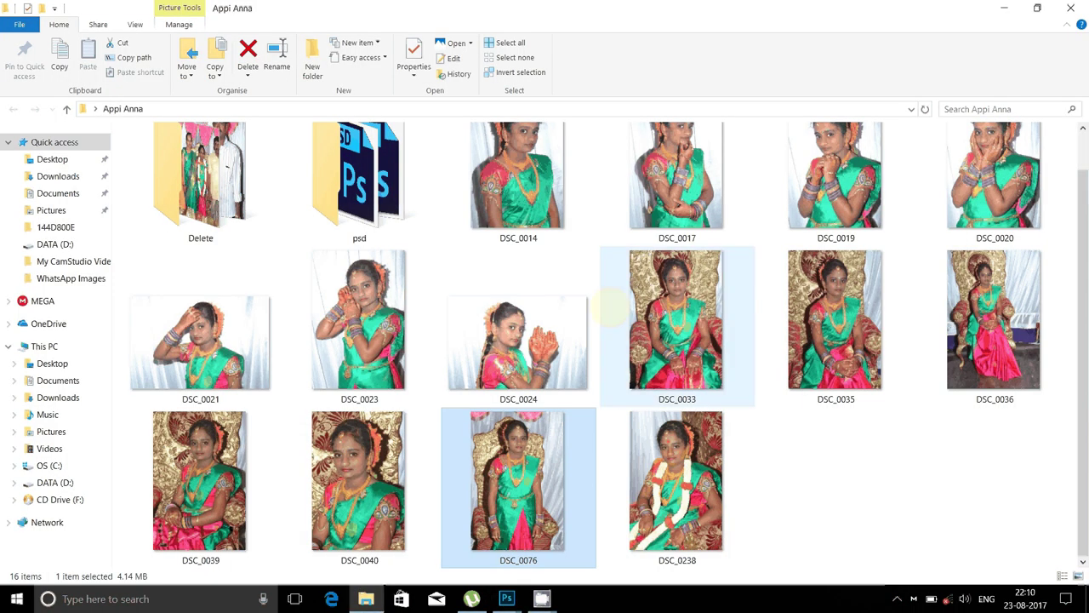
Move DSC_0076 into the Delete folder and drag DSC_0035 toward Photoshop.
{"action": "left_click_drag", "start_coordinate": [606, 308], "coordinate": [217, 204]}
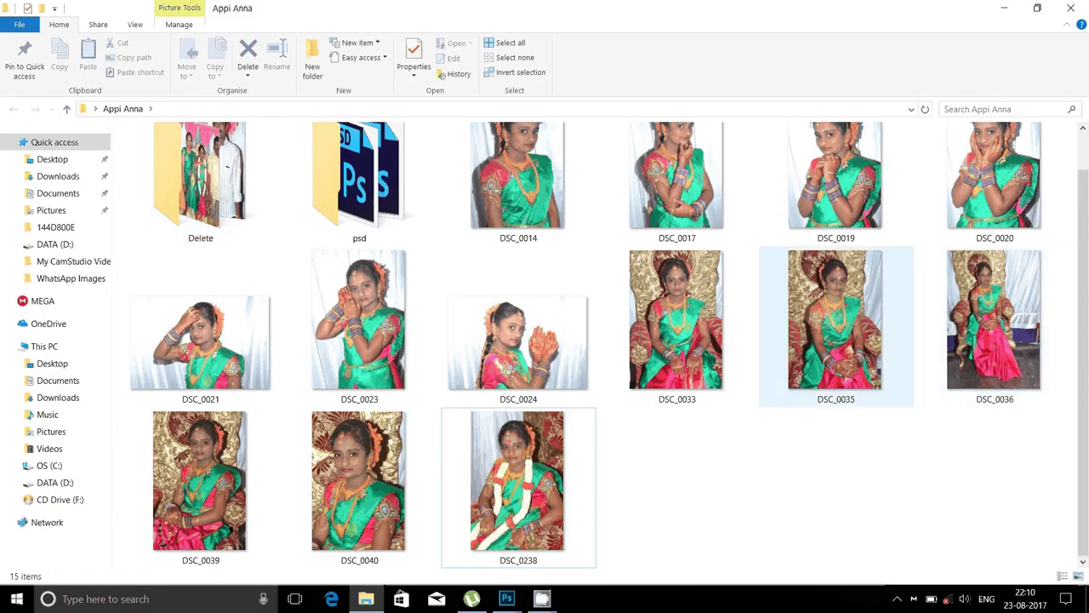
{"action": "left_click", "coordinate": [842, 313]}
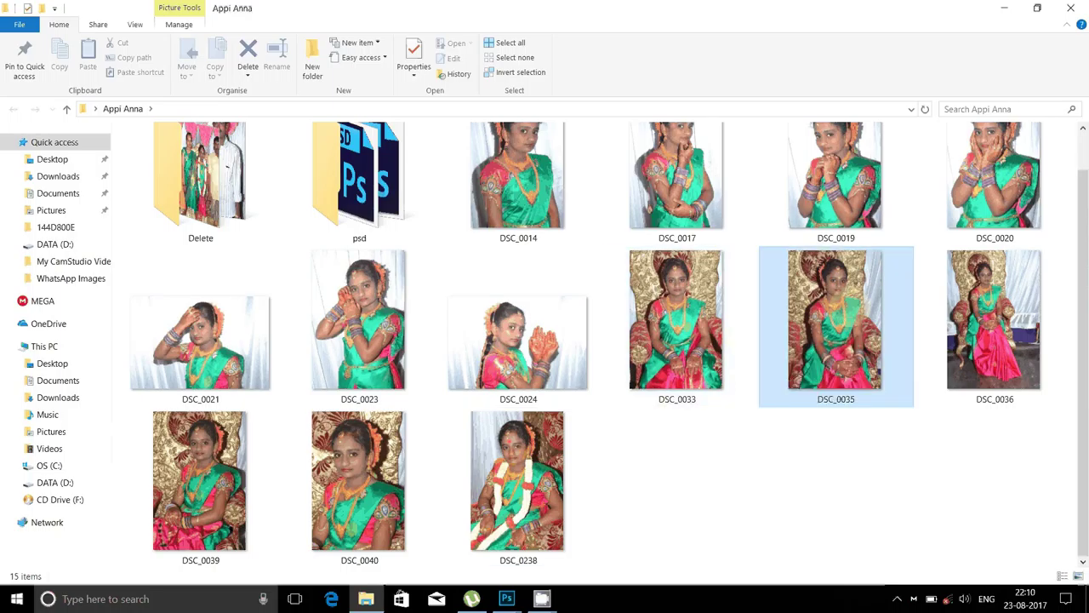
{"action": "mouse_move", "coordinate": [842, 313]}
{"action": "left_mouse_down"}
{"action": "mouse_move", "coordinate": [514, 591]}
{"action": "mouse_move", "coordinate": [451, 563]}
{"action": "mouse_move", "coordinate": [438, 536]}
{"action": "left_mouse_up"}
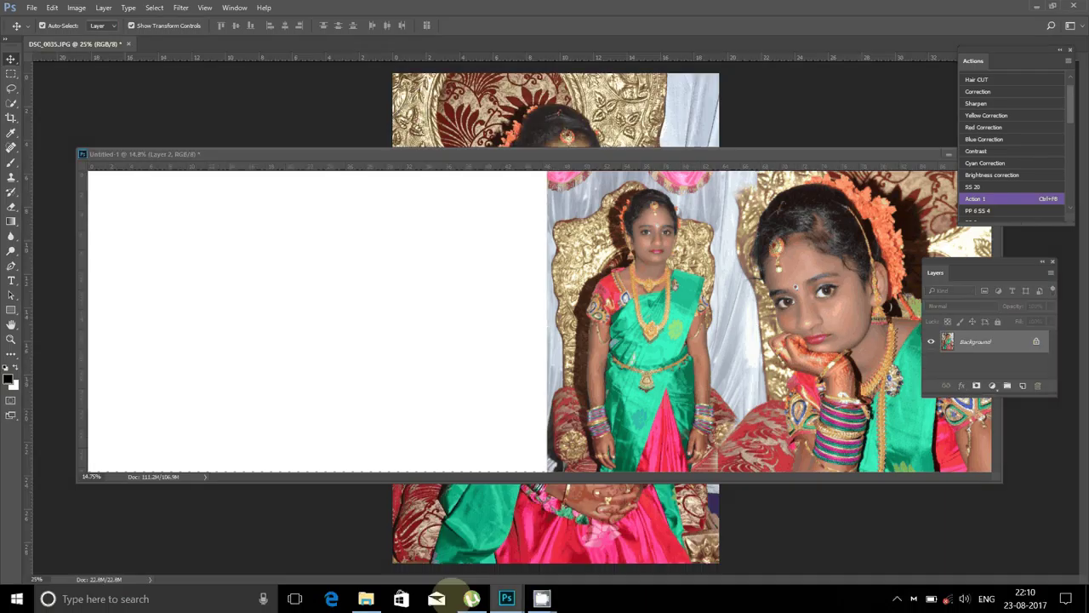
Shrink File Explorer to small thumbnails, open DSC_0035 in Photoshop and float its window.
{"action": "key", "text": "alt+Tab"}
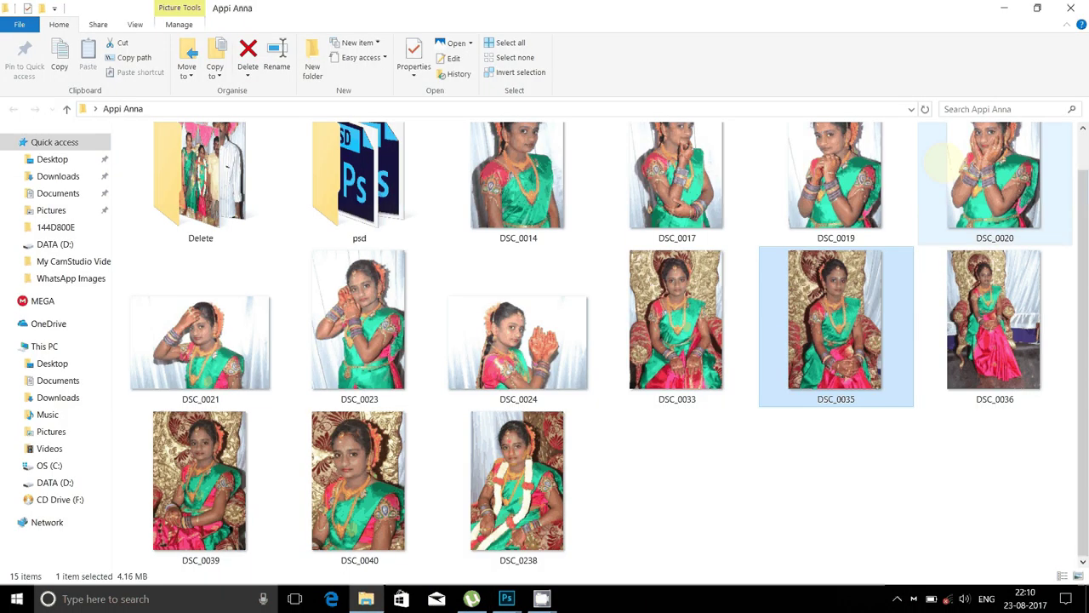
{"action": "key", "text": "super+Down"}
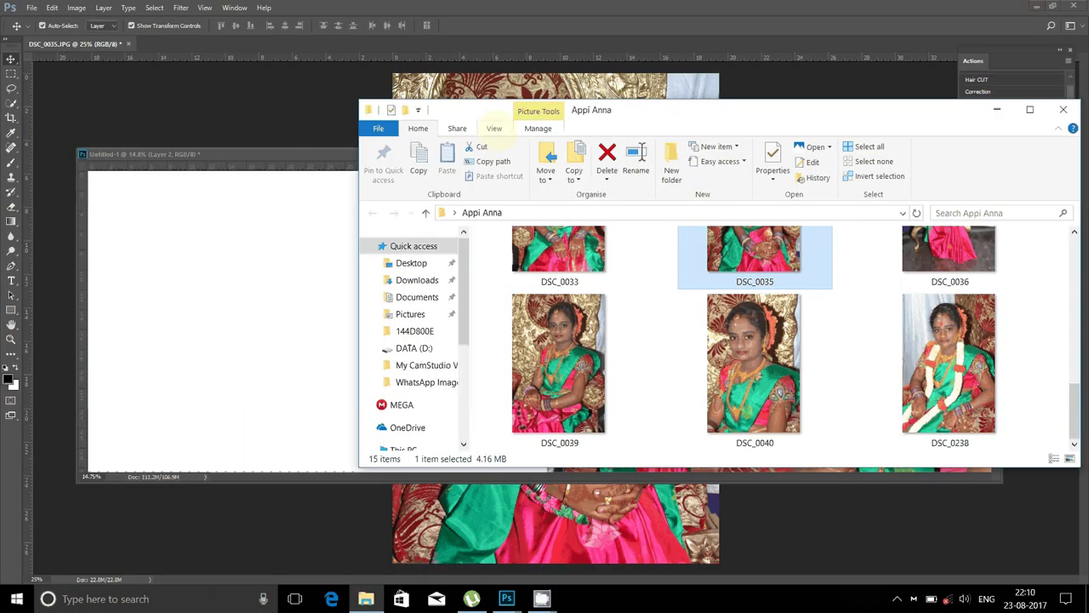
{"action": "left_click", "coordinate": [494, 128]}
{"action": "left_click", "coordinate": [585, 148]}
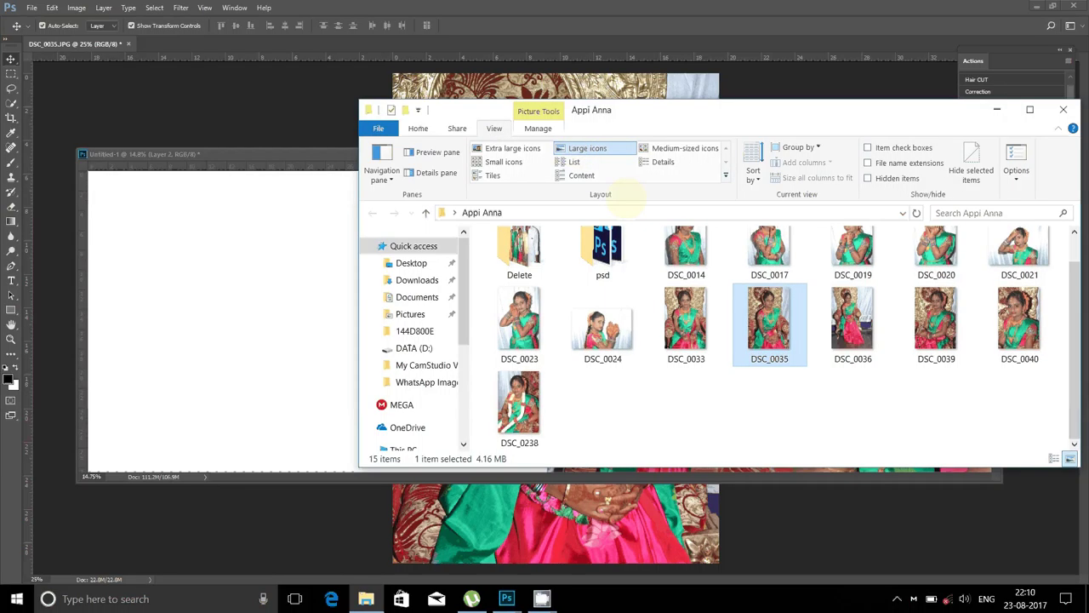
{"action": "left_click_drag", "start_coordinate": [516, 43], "coordinate": [529, 239]}
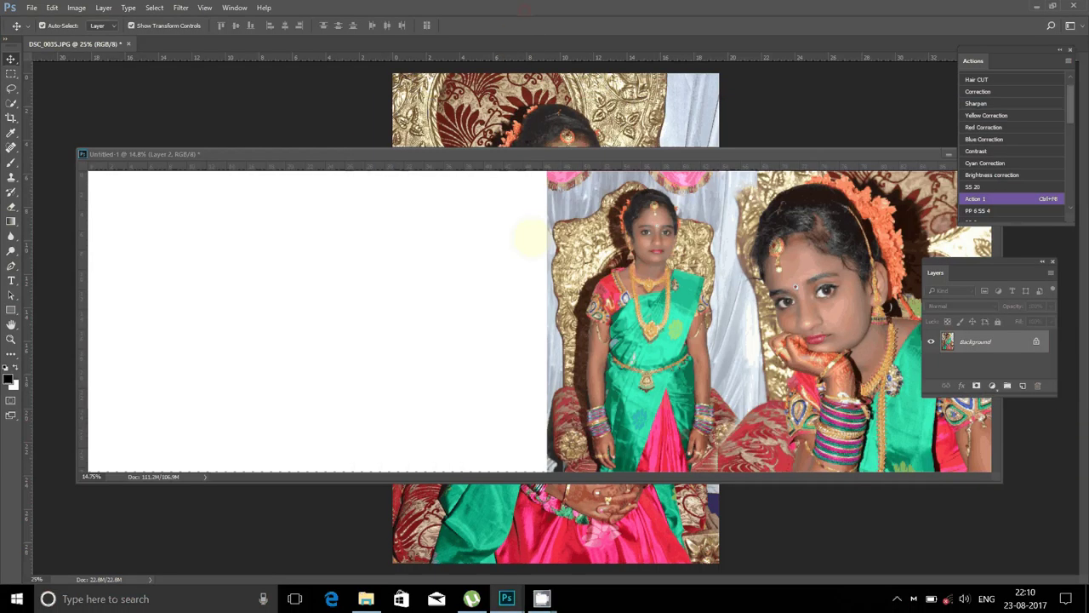
{"action": "left_click_drag", "start_coordinate": [553, 43], "coordinate": [112, 15]}
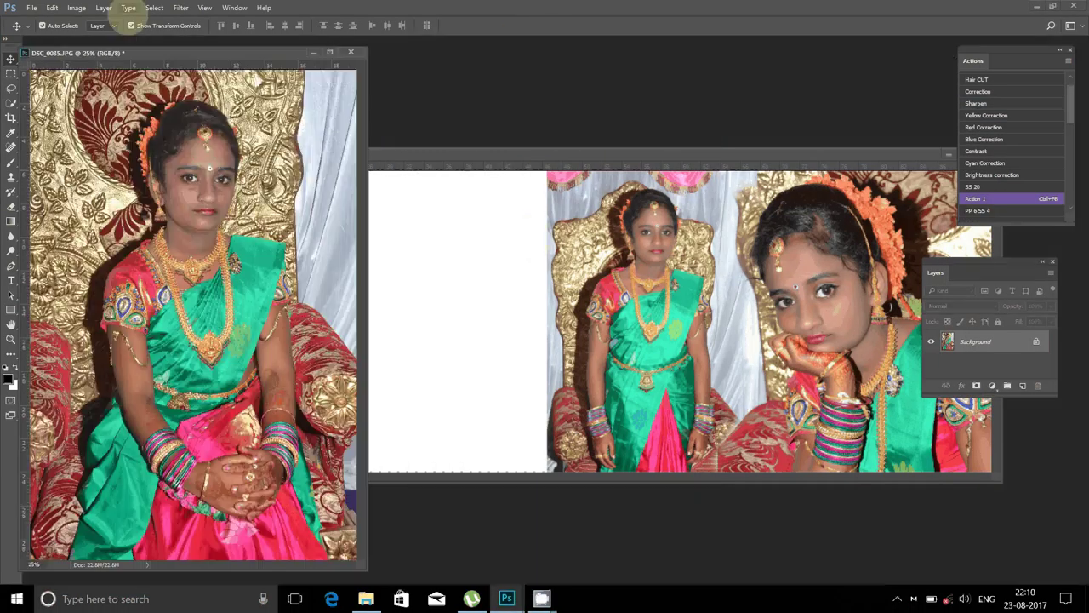
Apply Noiseware and Portraiture to DSC_0035 and add it to the spread as Layer 3.
{"action": "left_click", "coordinate": [180, 8]}
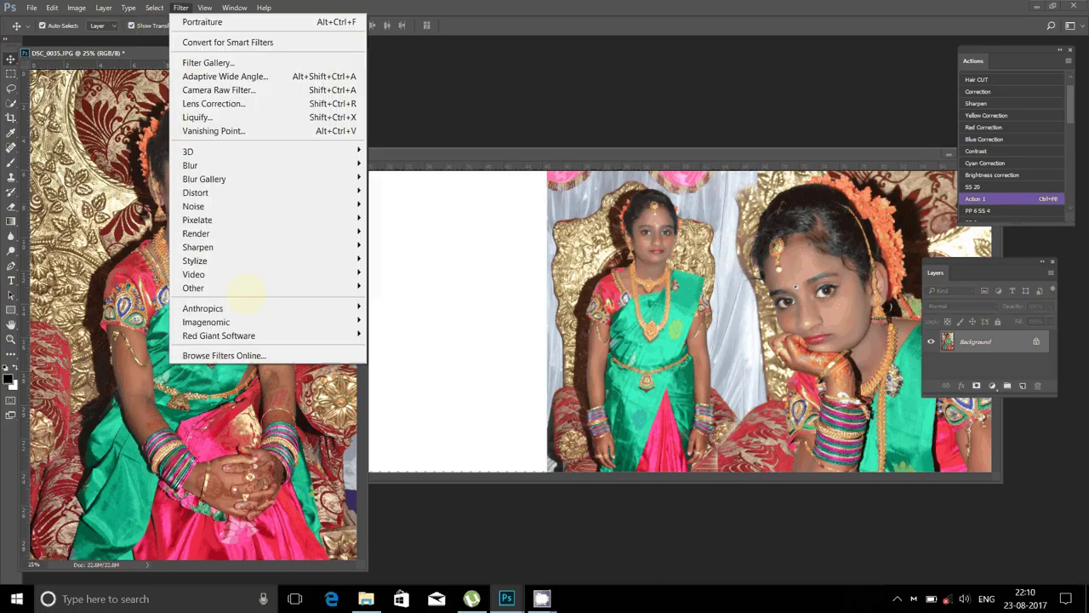
{"action": "key", "text": "Escape"}
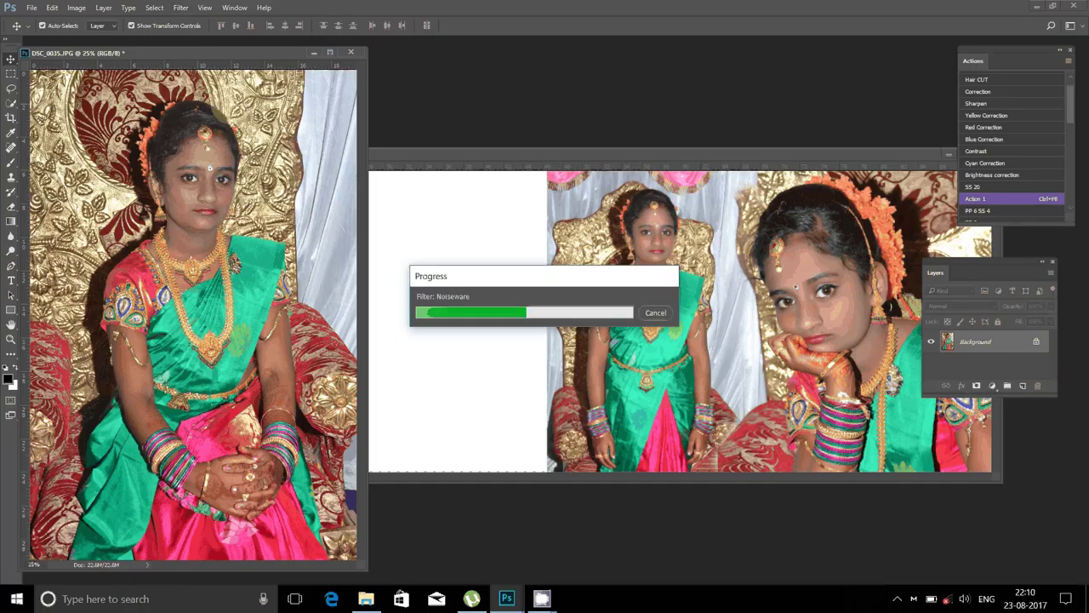
{"action": "left_click", "coordinate": [180, 8]}
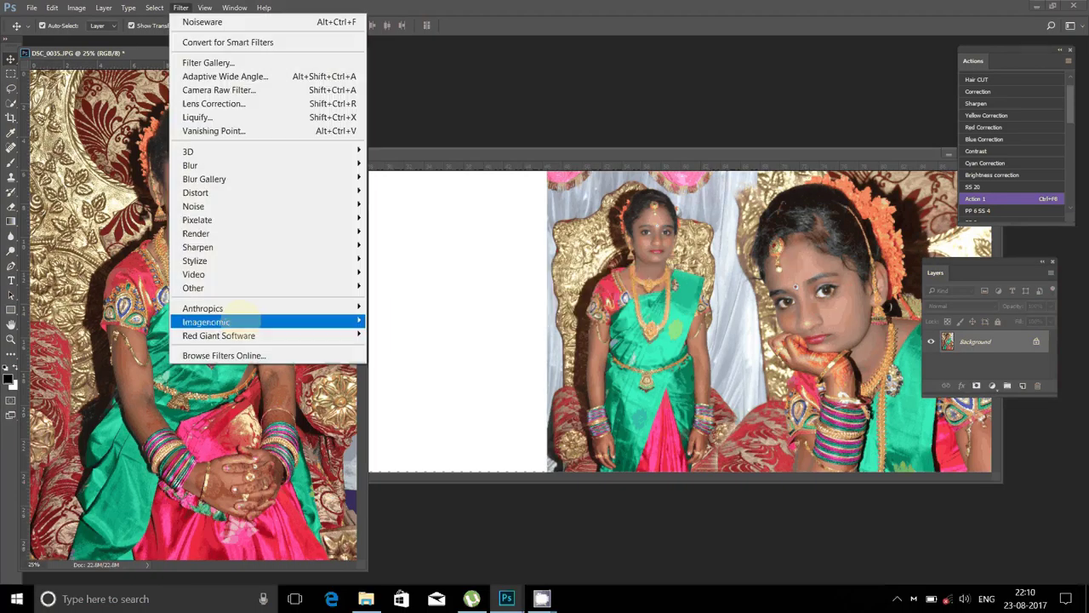
{"action": "left_click", "coordinate": [400, 335]}
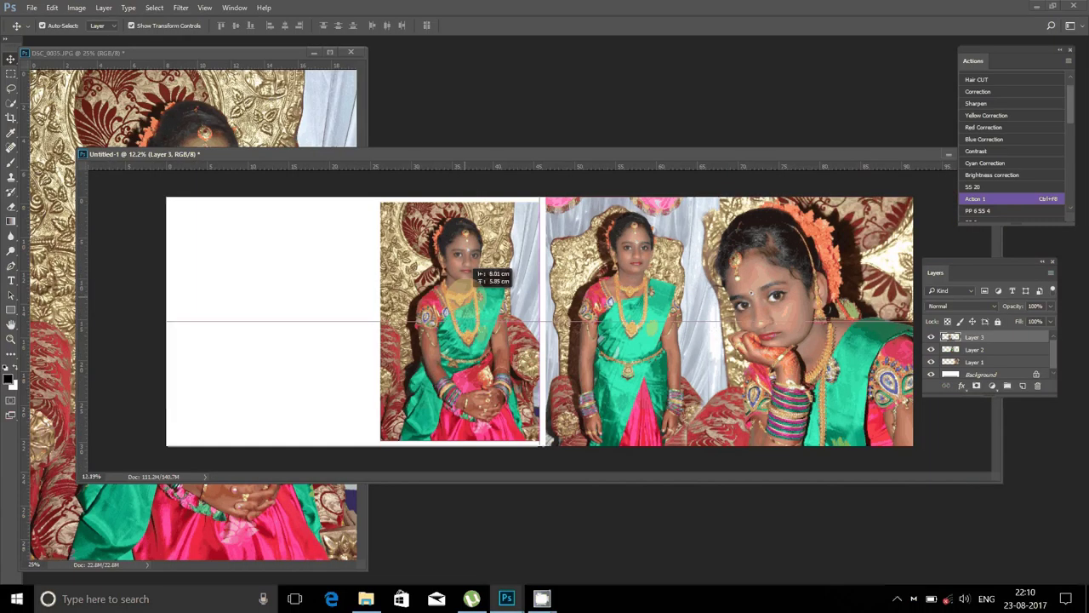
Enlarge Layer 3 to the spread's full height and align it beside the standing portrait.
{"action": "left_click_drag", "start_coordinate": [460, 290], "coordinate": [473, 289]}
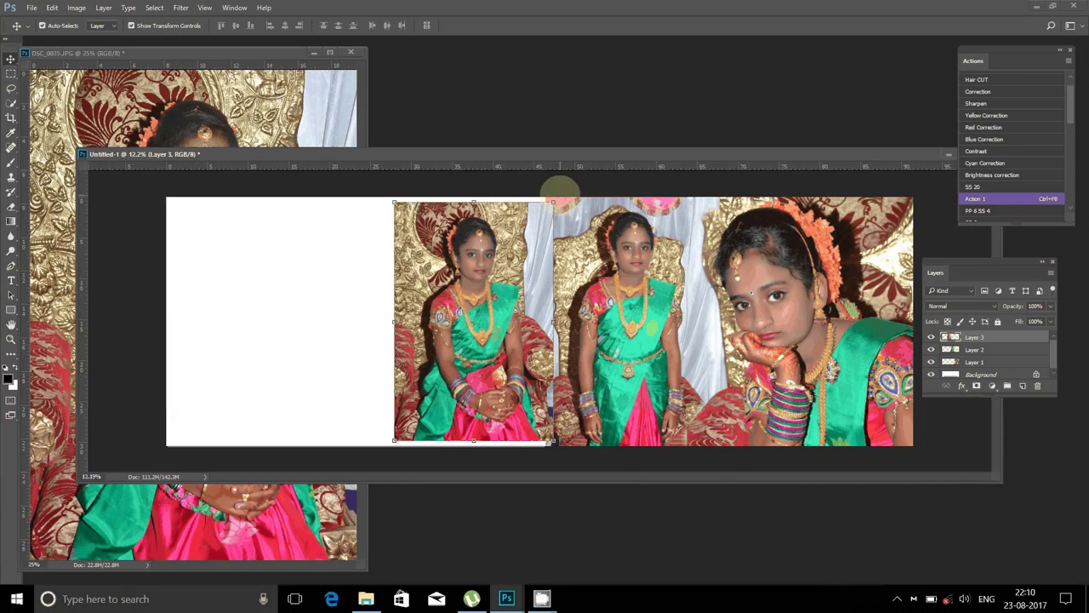
{"action": "left_click_drag", "start_coordinate": [554, 201], "coordinate": [559, 194]}
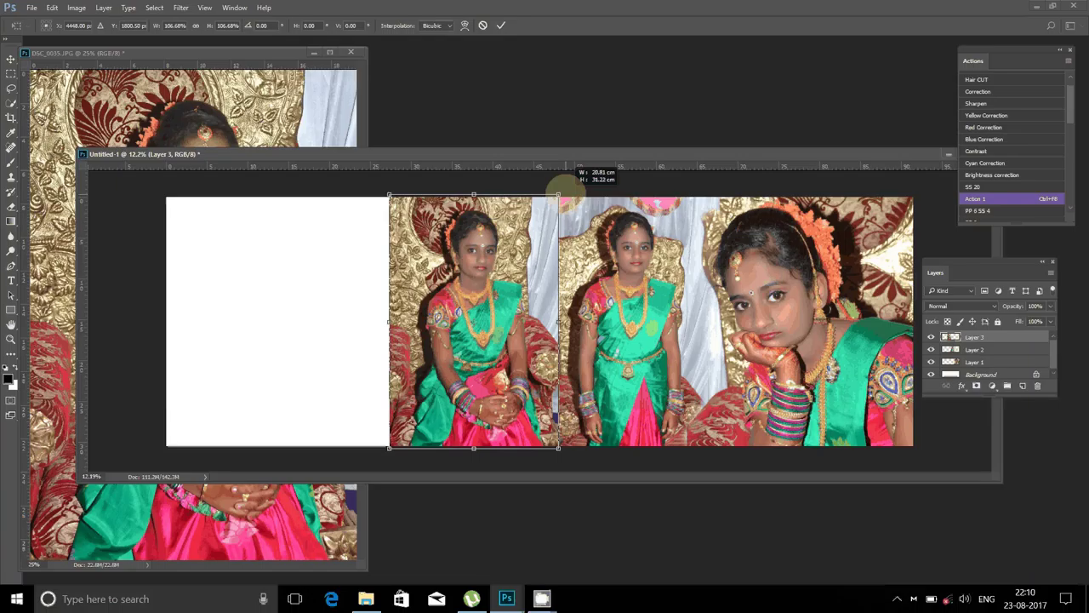
{"action": "key", "text": "Return"}
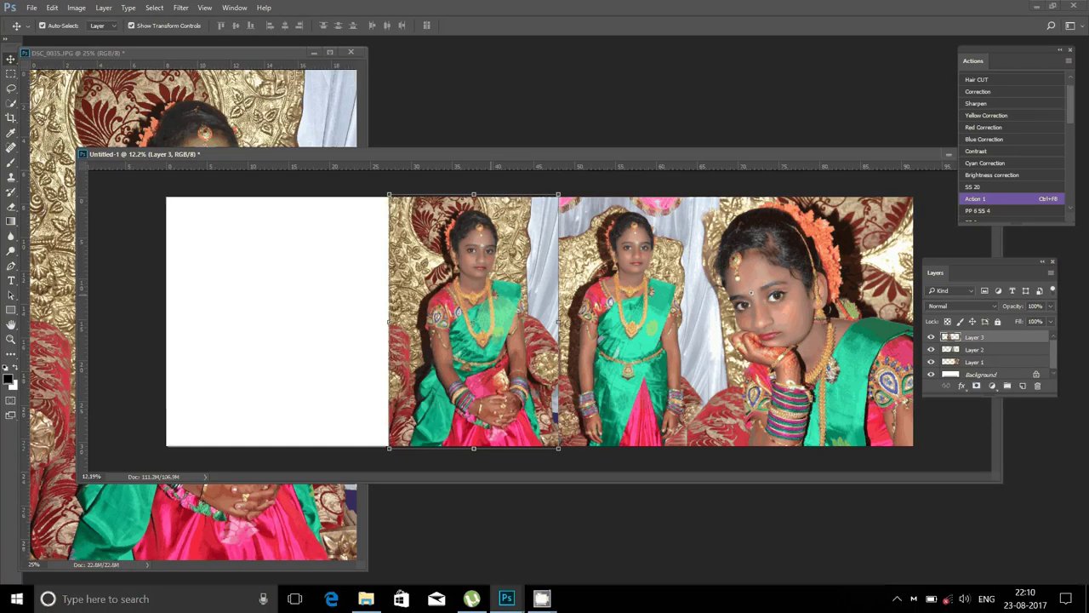
{"action": "left_click_drag", "start_coordinate": [515, 300], "coordinate": [515, 300]}
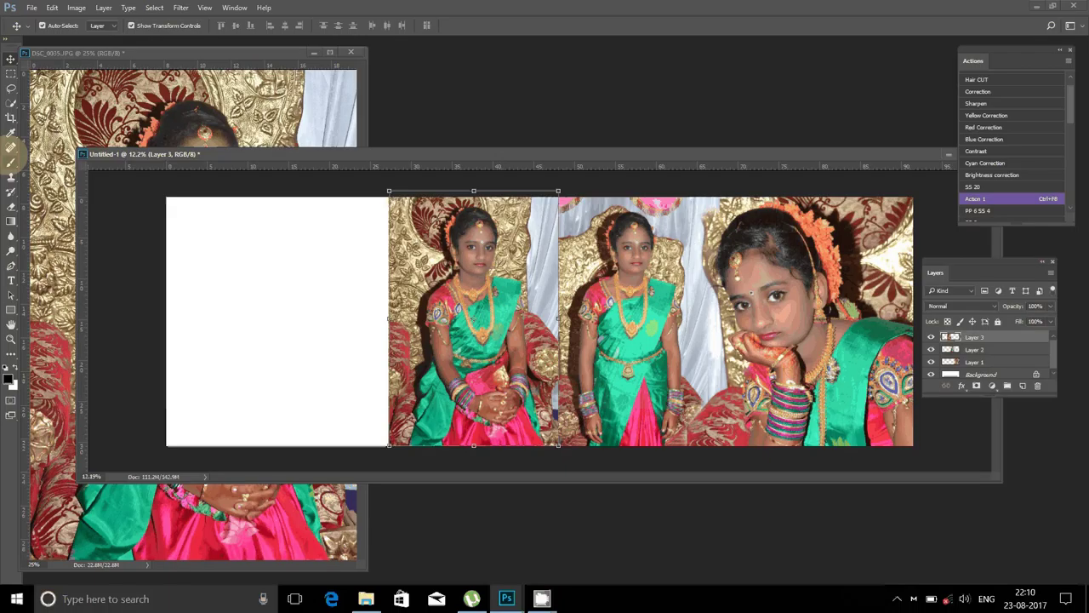
Softly erase Layer 3's right edge to blend it into the standing portrait.
{"action": "left_click", "coordinate": [11, 162]}
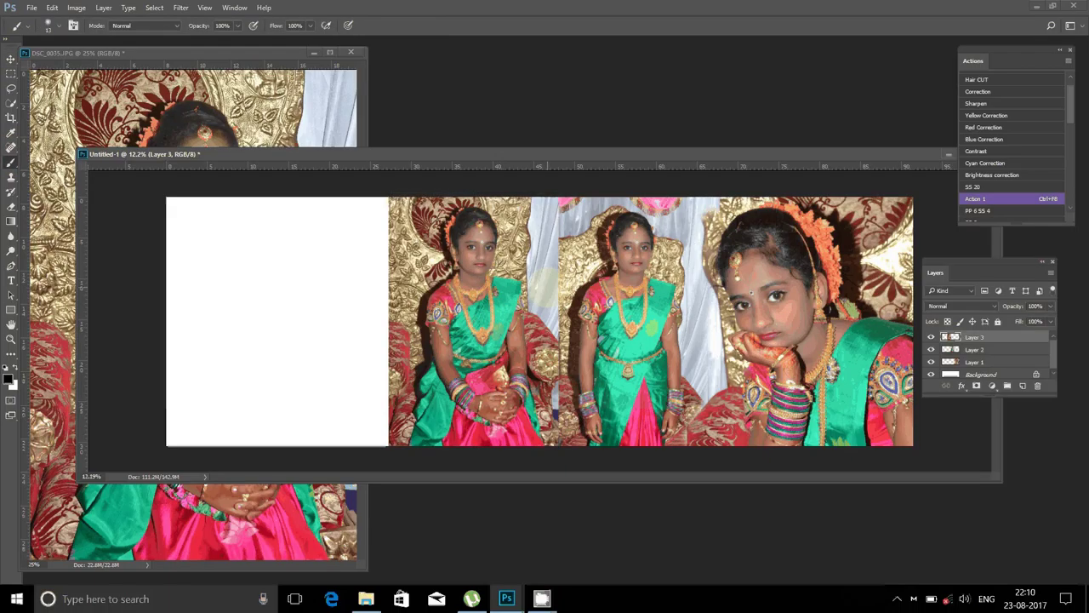
{"action": "key", "text": "bracketright"}
{"action": "key", "text": "bracketright"}
{"action": "key", "text": "bracketright"}
{"action": "key", "text": "bracketright"}
{"action": "key", "text": "bracketright"}
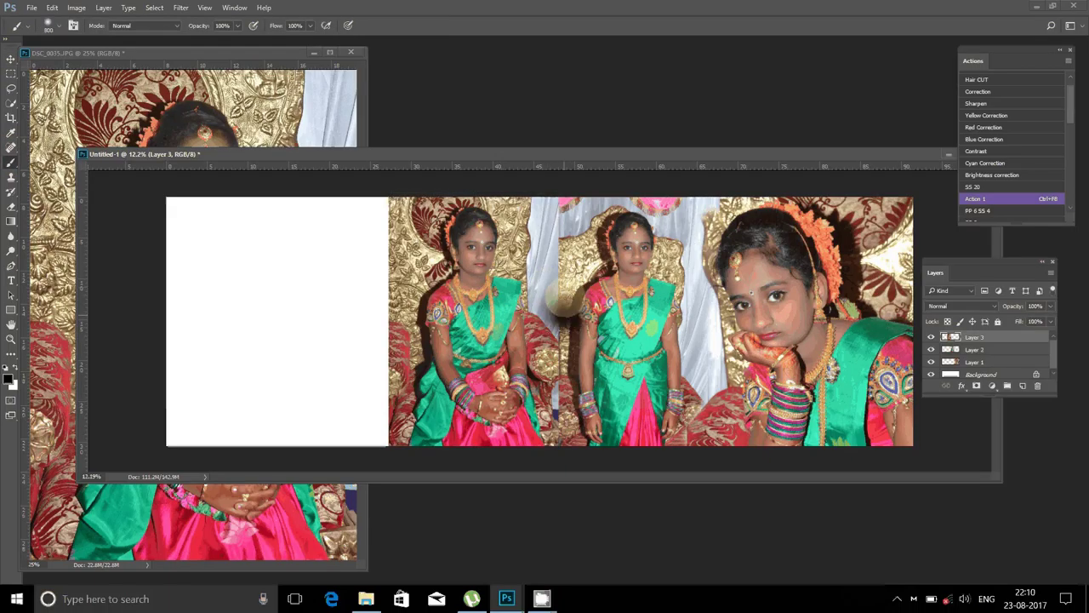
{"action": "left_click", "coordinate": [560, 294]}
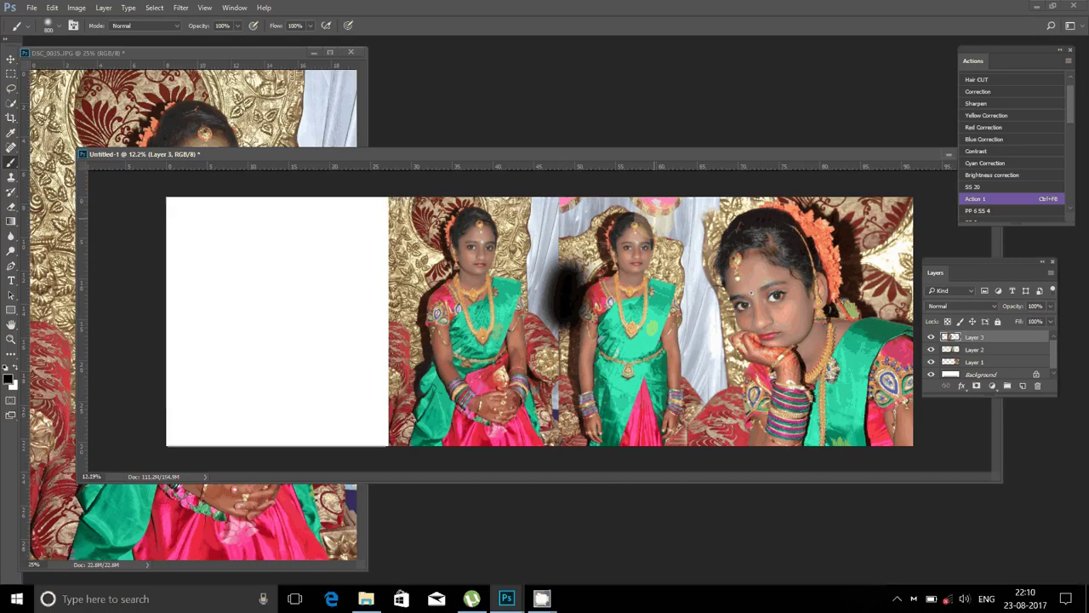
{"action": "key", "text": "ctrl+z"}
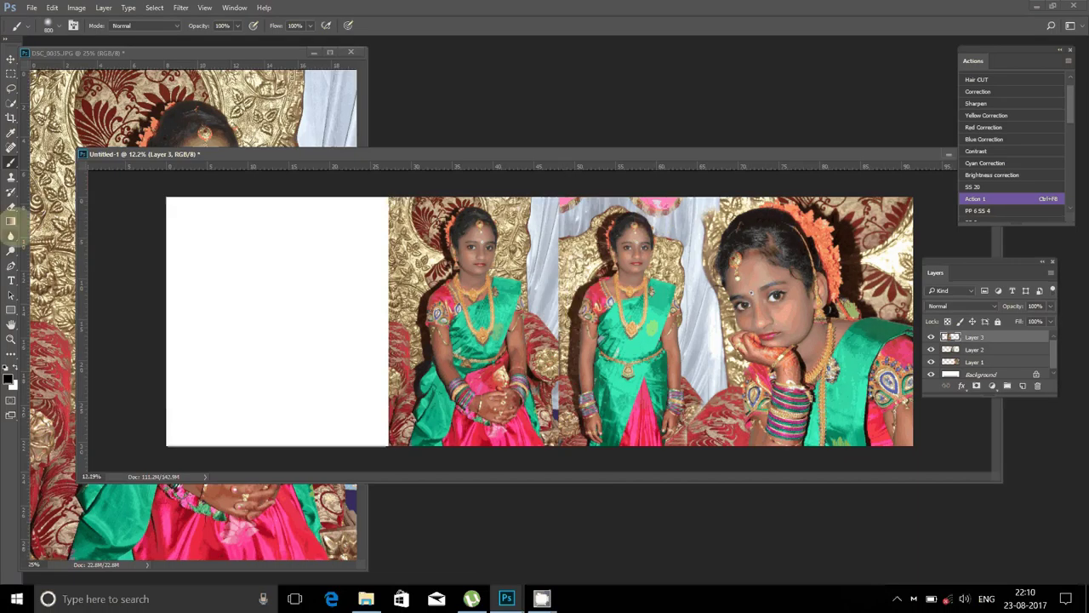
{"action": "key", "text": "e"}
{"action": "left_click_drag", "start_coordinate": [566, 256], "coordinate": [567, 323]}
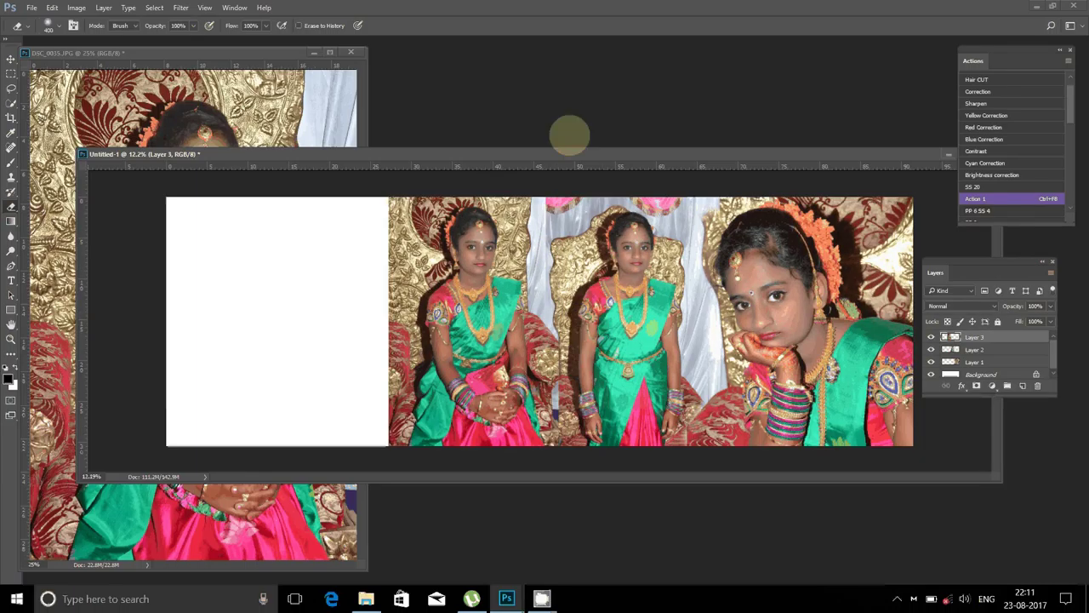
Close DSC_0035 without saving, move it out of the folder, and open DSC_0040.
{"action": "left_click", "coordinate": [350, 53]}
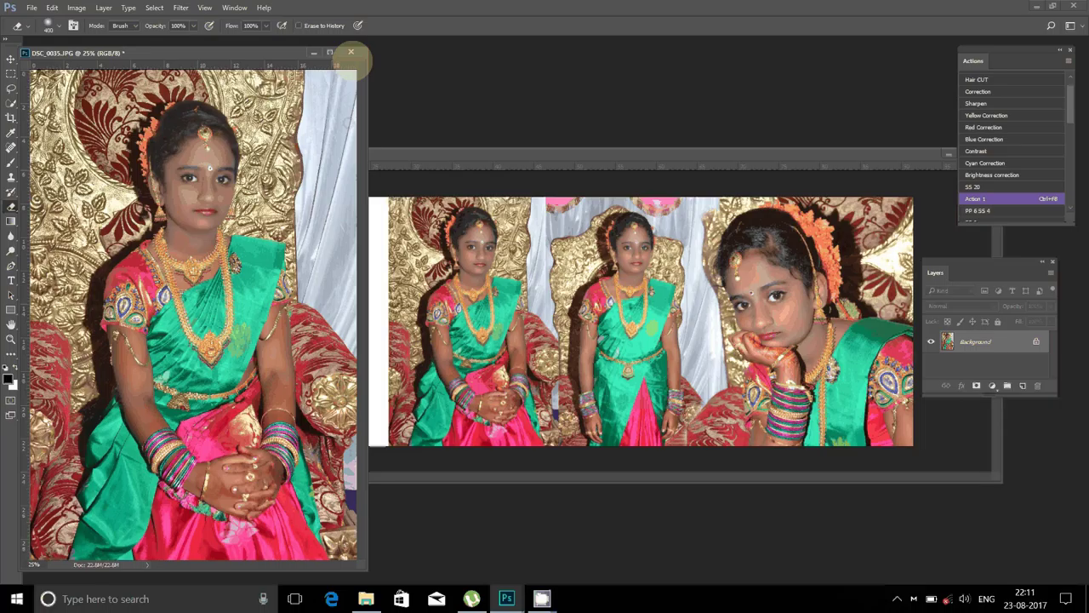
{"action": "left_click", "coordinate": [351, 52]}
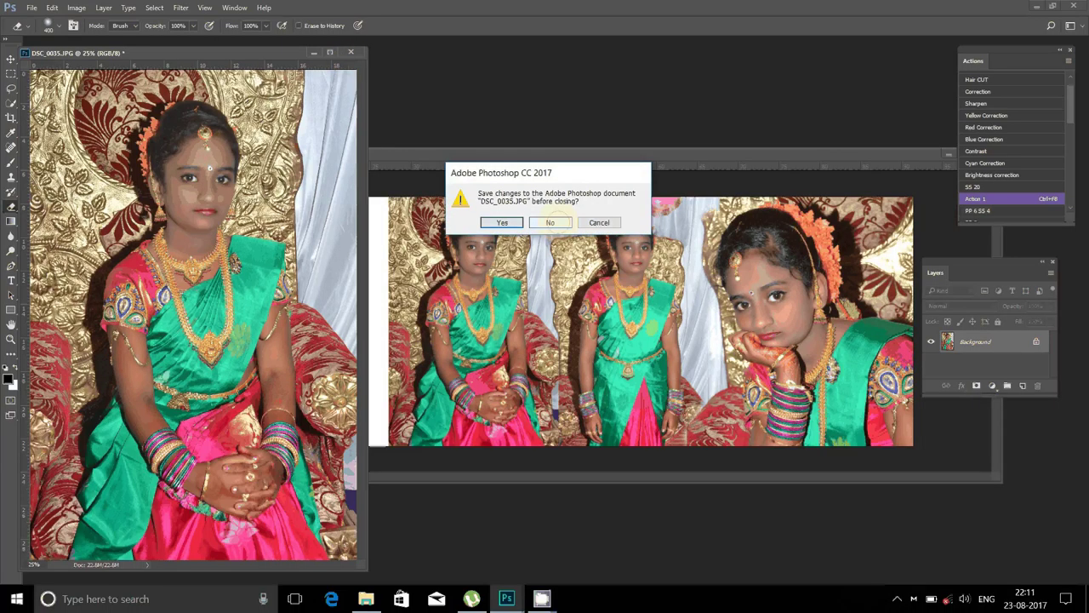
{"action": "left_click", "coordinate": [558, 222]}
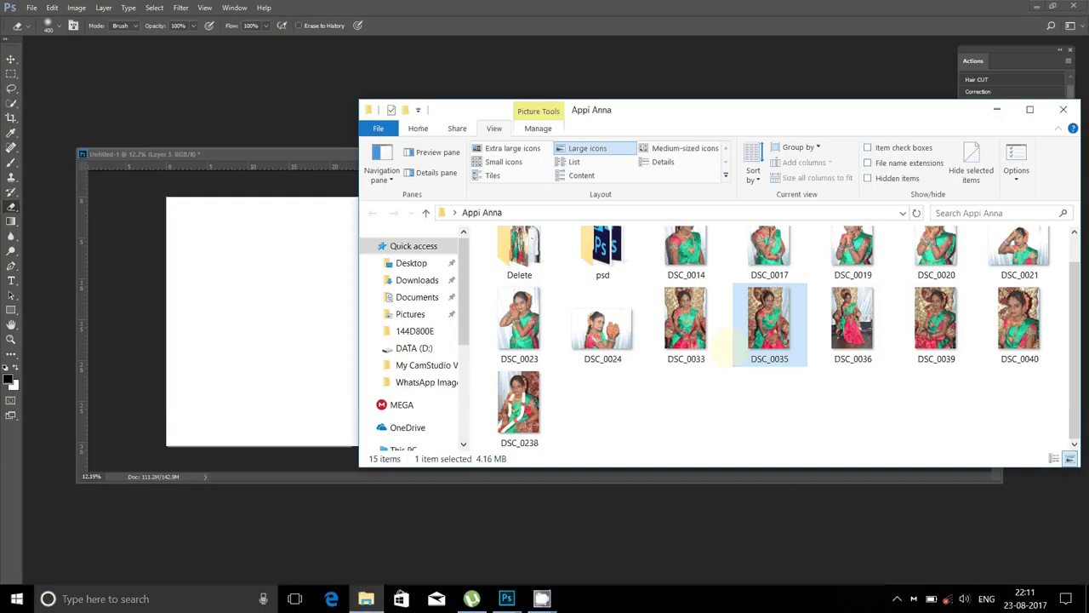
{"action": "mouse_move", "coordinate": [728, 345]}
{"action": "left_mouse_down"}
{"action": "mouse_move", "coordinate": [660, 345]}
{"action": "mouse_move", "coordinate": [519, 255]}
{"action": "left_mouse_up"}
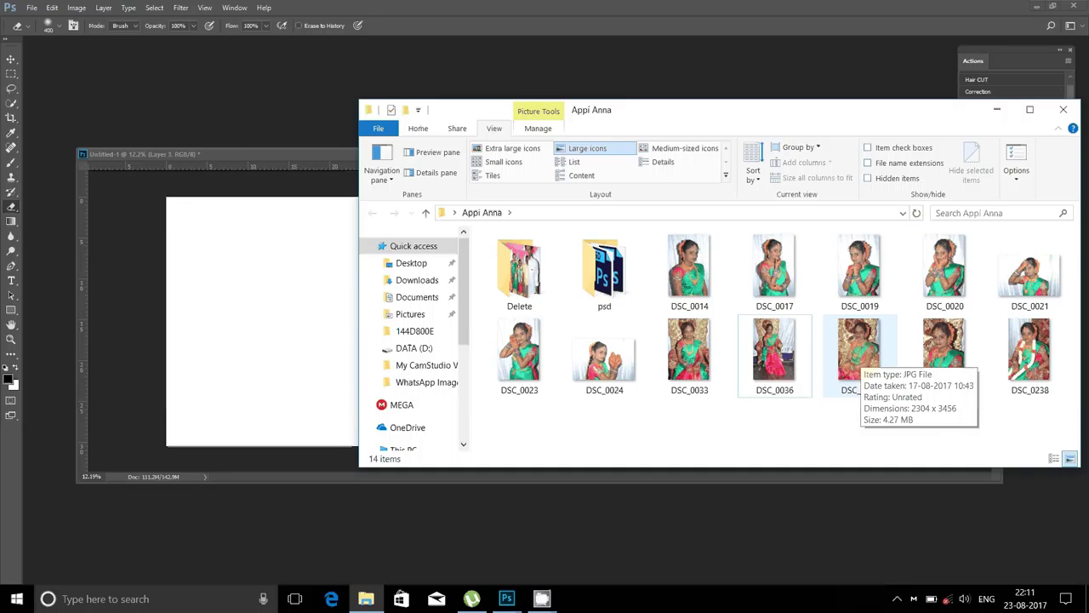
{"action": "left_click", "coordinate": [945, 351]}
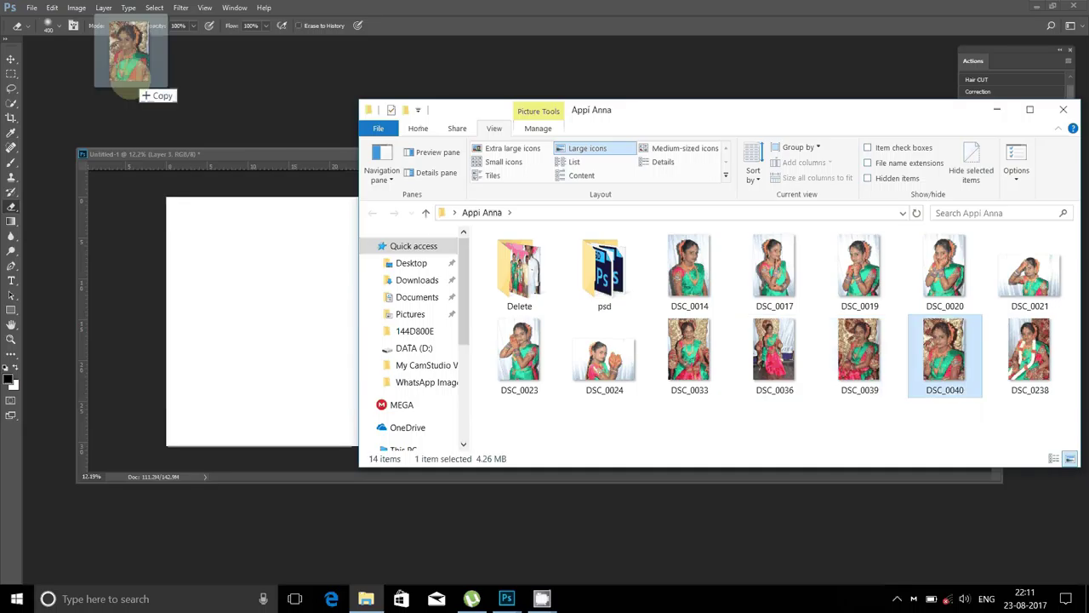
{"action": "mouse_move", "coordinate": [944, 351]}
{"action": "left_mouse_down"}
{"action": "mouse_move", "coordinate": [600, 474]}
{"action": "mouse_move", "coordinate": [467, 47]}
{"action": "mouse_move", "coordinate": [464, 72]}
{"action": "left_mouse_up"}
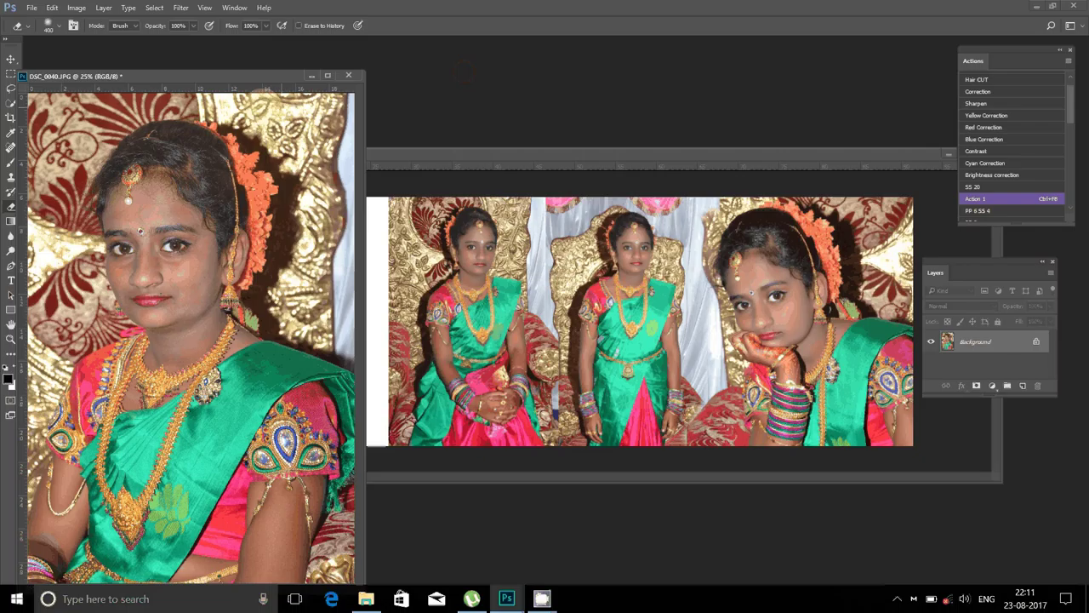
Flip the DSC_0040 photo horizontally.
{"action": "left_click", "coordinate": [76, 8]}
{"action": "left_click", "coordinate": [147, 141]}
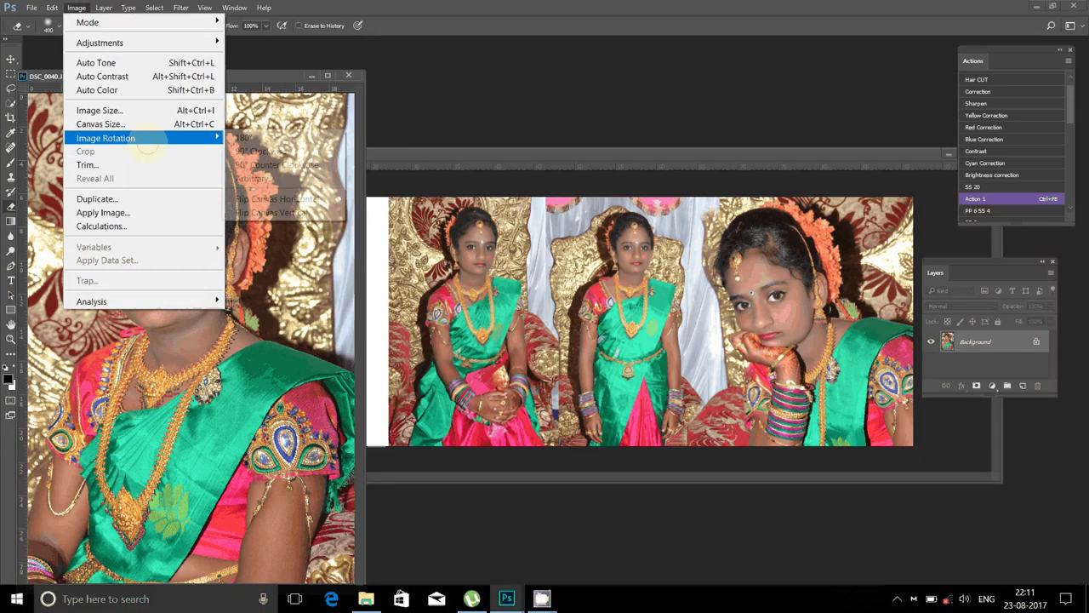
{"action": "left_click", "coordinate": [255, 150]}
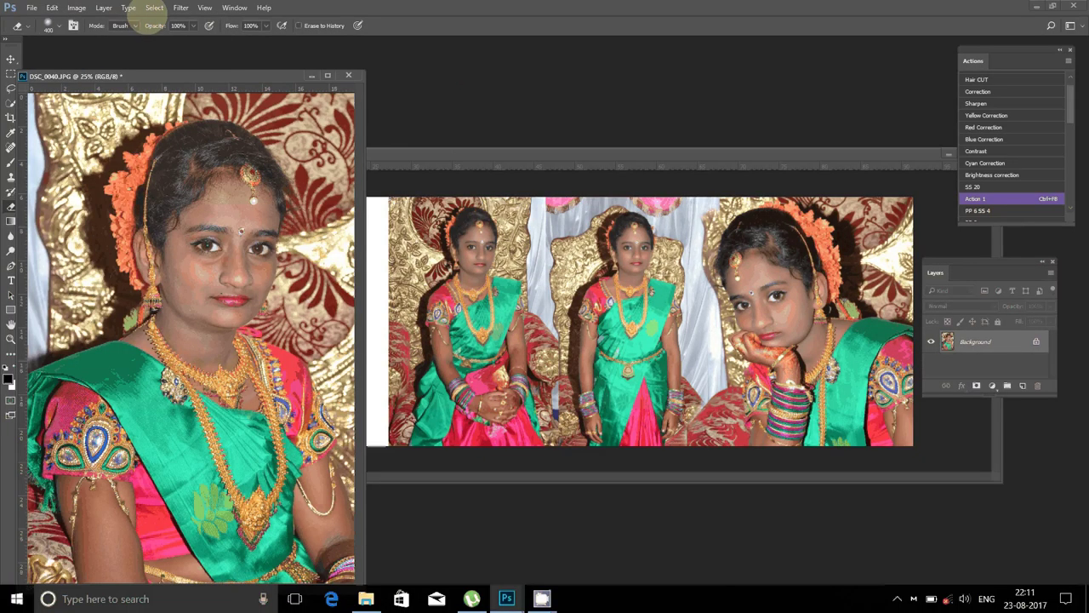
Apply Noiseware and Portraiture skin smoothing to DSC_0040 and paste it into the panorama.
{"action": "left_click", "coordinate": [181, 7]}
{"action": "mouse_move", "coordinate": [221, 322]}
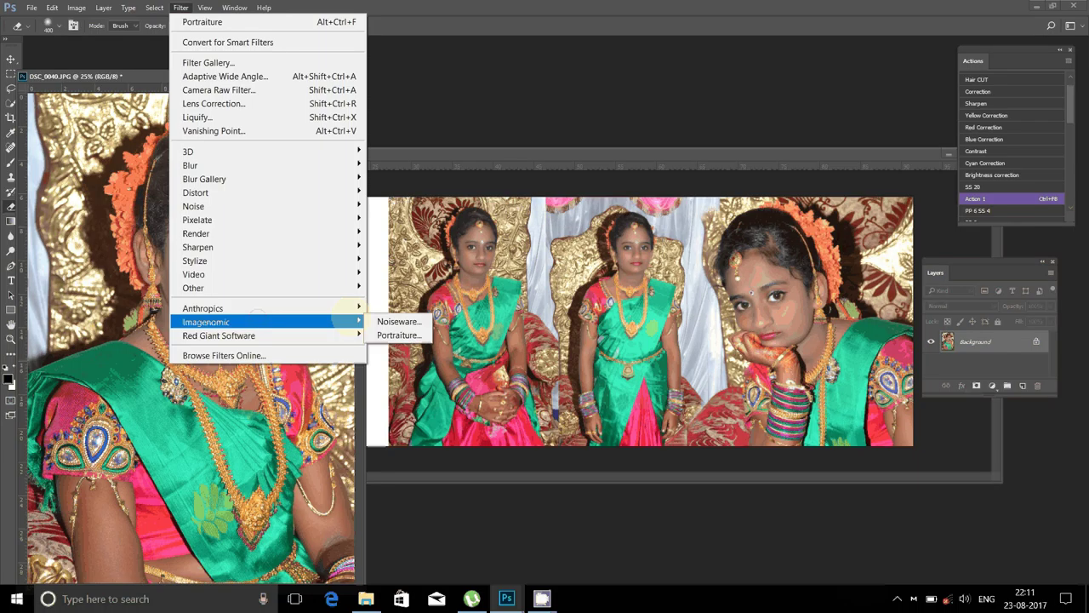
{"action": "left_click", "coordinate": [399, 321]}
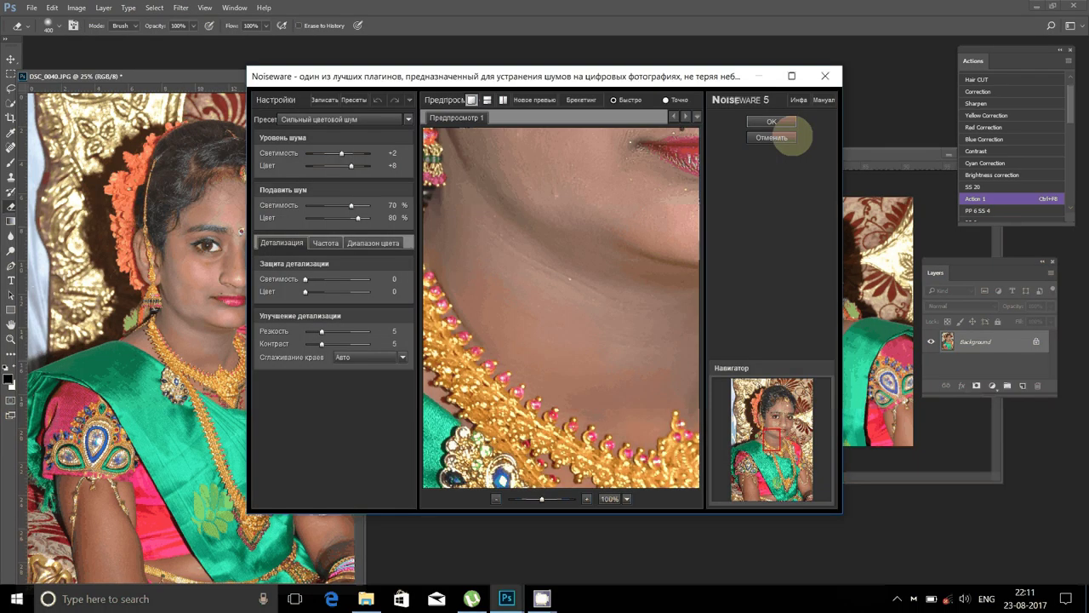
{"action": "left_click", "coordinate": [776, 137]}
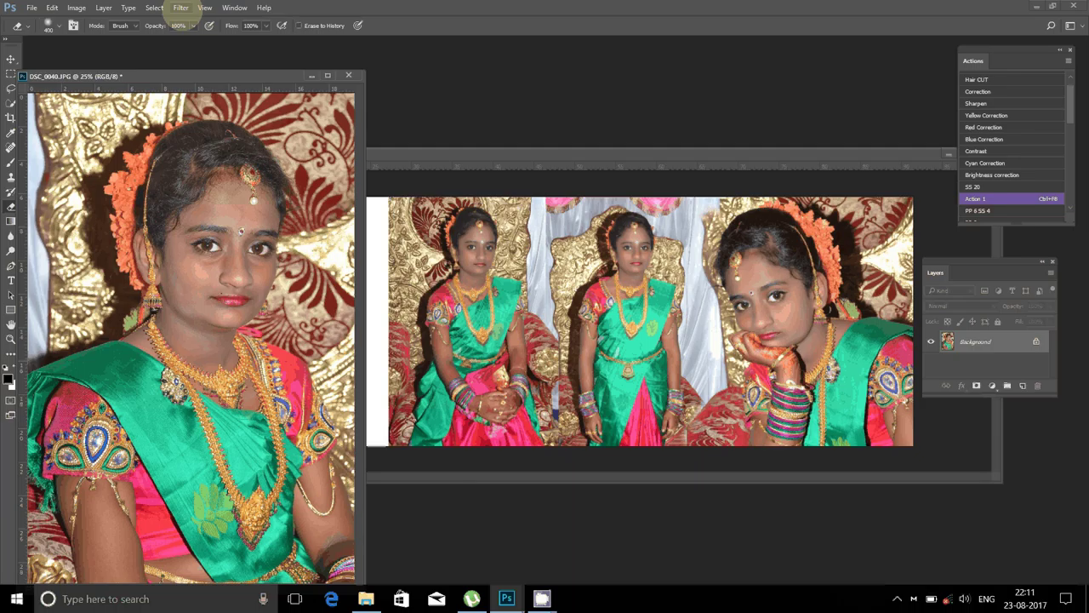
{"action": "left_click", "coordinate": [180, 8]}
{"action": "left_click", "coordinate": [399, 335]}
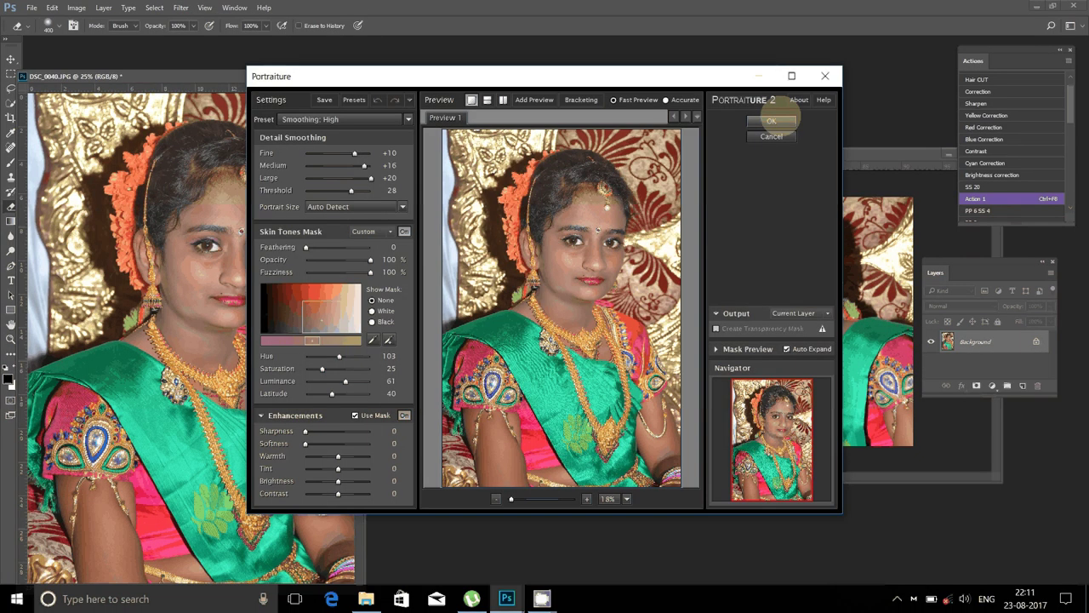
{"action": "left_click", "coordinate": [771, 120]}
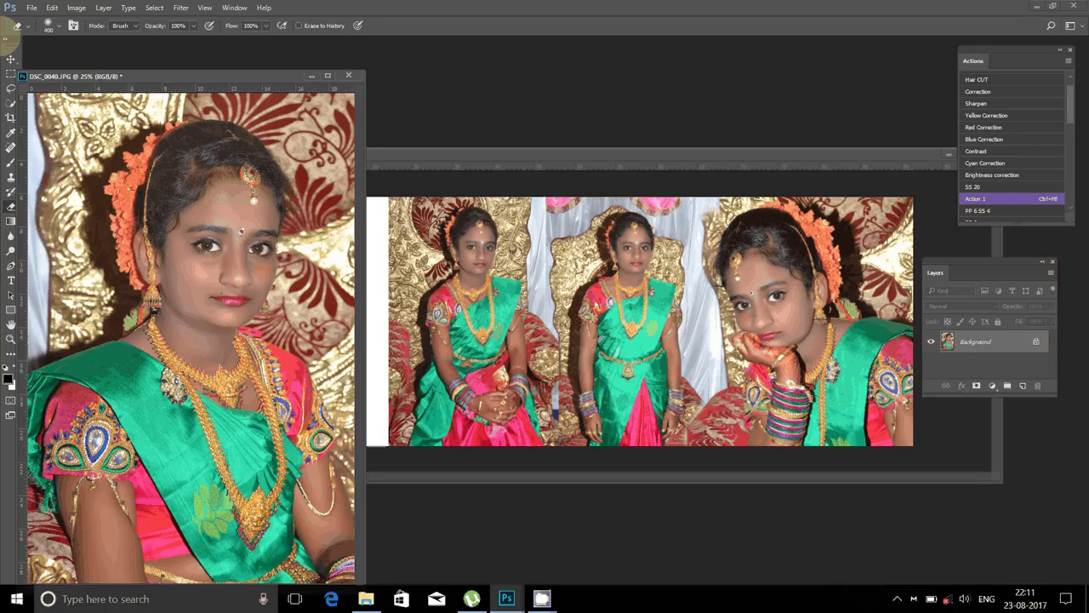
{"action": "key", "text": "ctrl+F8"}
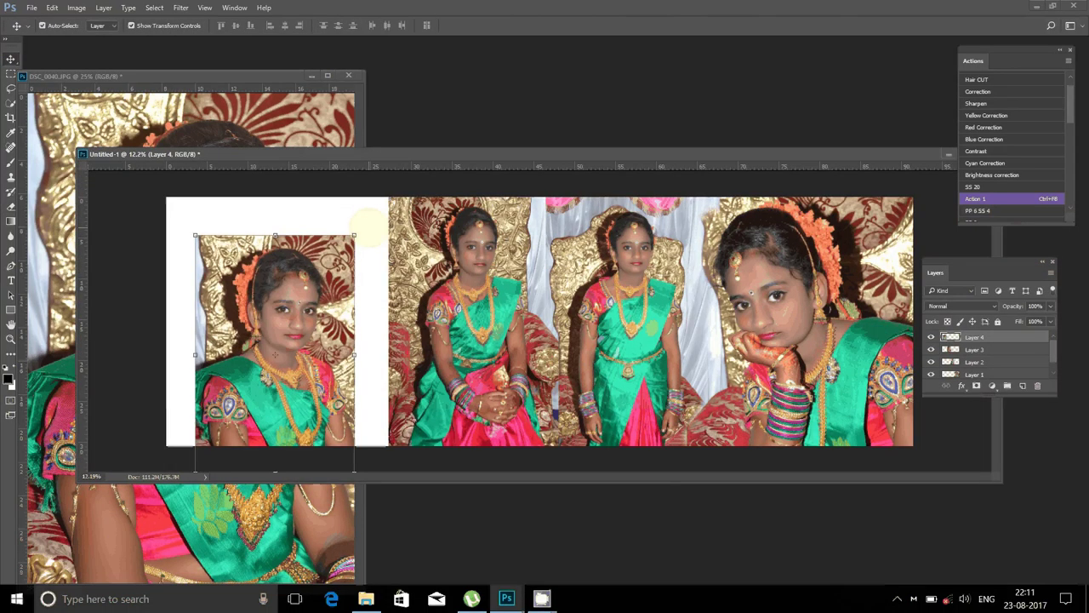
Enlarge Layer 4 to fill the panorama's left end and nudge it into place.
{"action": "mouse_move", "coordinate": [354, 235]}
{"action": "left_mouse_down"}
{"action": "mouse_move", "coordinate": [375, 202]}
{"action": "mouse_move", "coordinate": [506, 194]}
{"action": "mouse_move", "coordinate": [526, 238]}
{"action": "left_mouse_up"}
{"action": "key", "text": "Return"}
{"action": "mouse_move", "coordinate": [274, 353]}
{"action": "left_mouse_down"}
{"action": "mouse_move", "coordinate": [344, 274]}
{"action": "mouse_move", "coordinate": [247, 388]}
{"action": "left_mouse_up"}
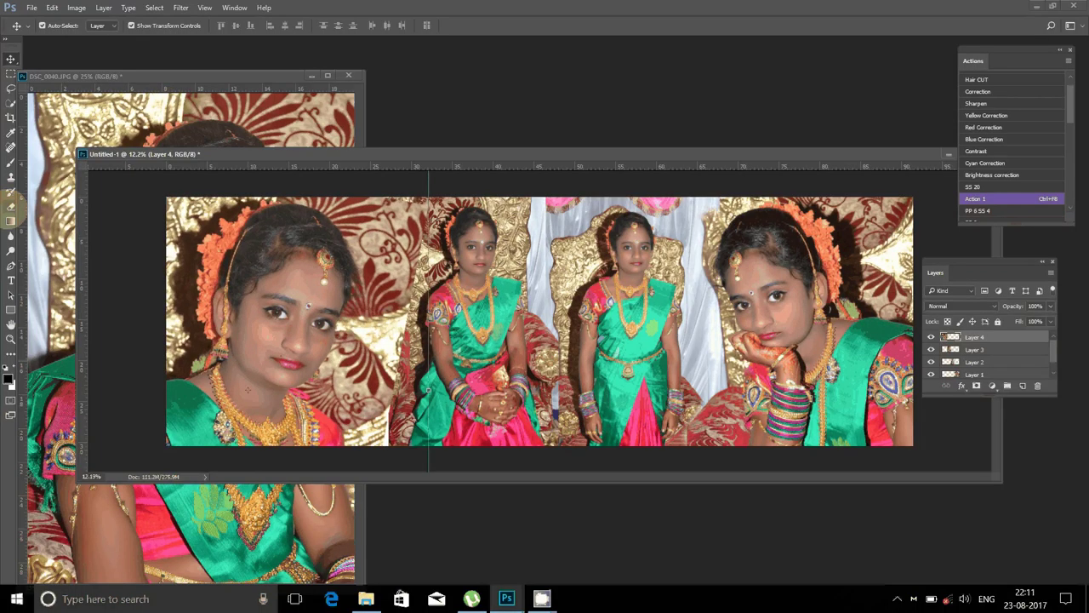
Softly erase the seam between the left and middle portraits, then shift the left photo slightly right.
{"action": "key", "text": "e"}
{"action": "left_click_drag", "start_coordinate": [380, 206], "coordinate": [425, 198]}
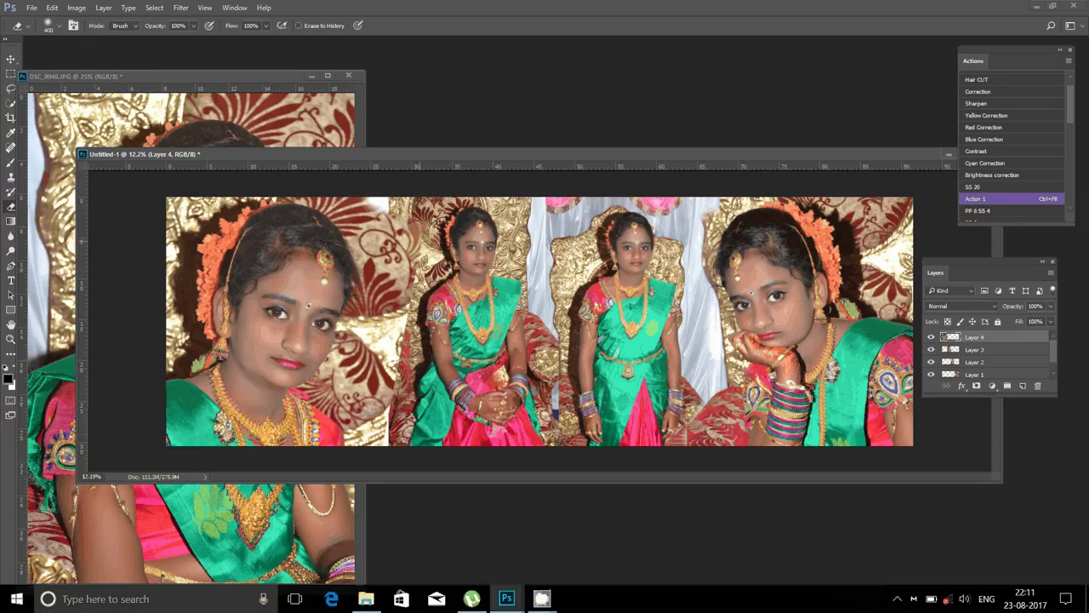
{"action": "mouse_move", "coordinate": [395, 238]}
{"action": "left_mouse_down"}
{"action": "mouse_move", "coordinate": [408, 194]}
{"action": "mouse_move", "coordinate": [419, 340]}
{"action": "mouse_move", "coordinate": [387, 426]}
{"action": "left_mouse_up"}
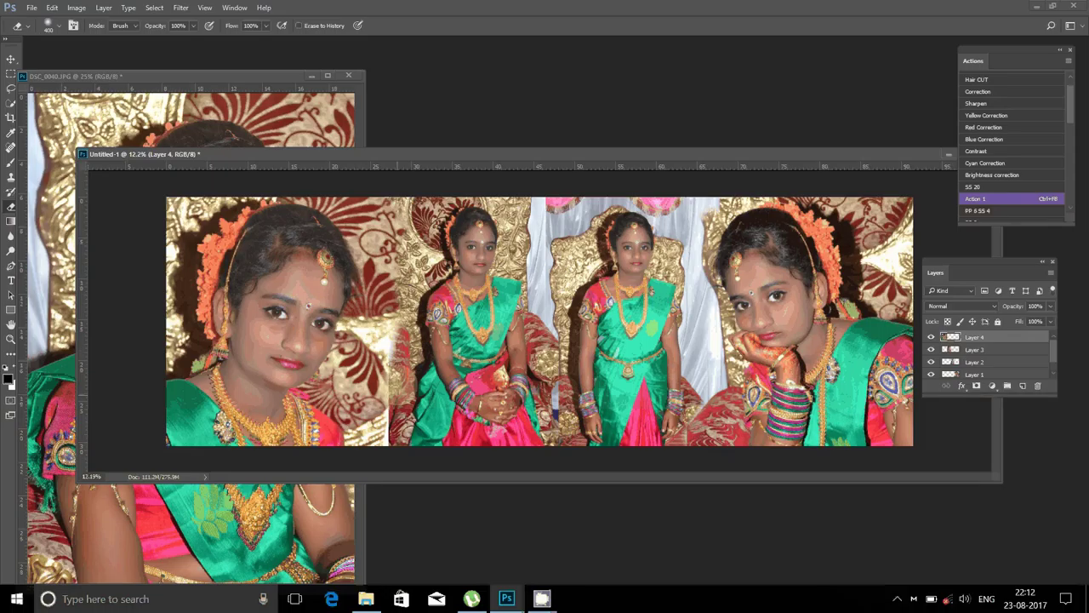
{"action": "left_click_drag", "start_coordinate": [406, 204], "coordinate": [399, 400]}
{"action": "left_click_drag", "start_coordinate": [407, 216], "coordinate": [378, 289]}
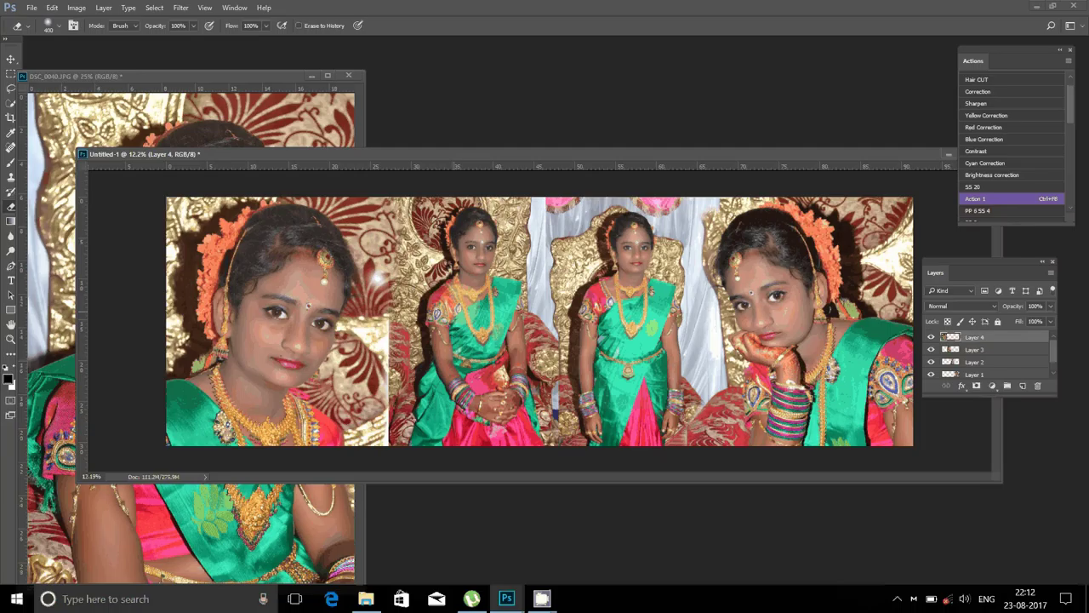
{"action": "key", "text": "v"}
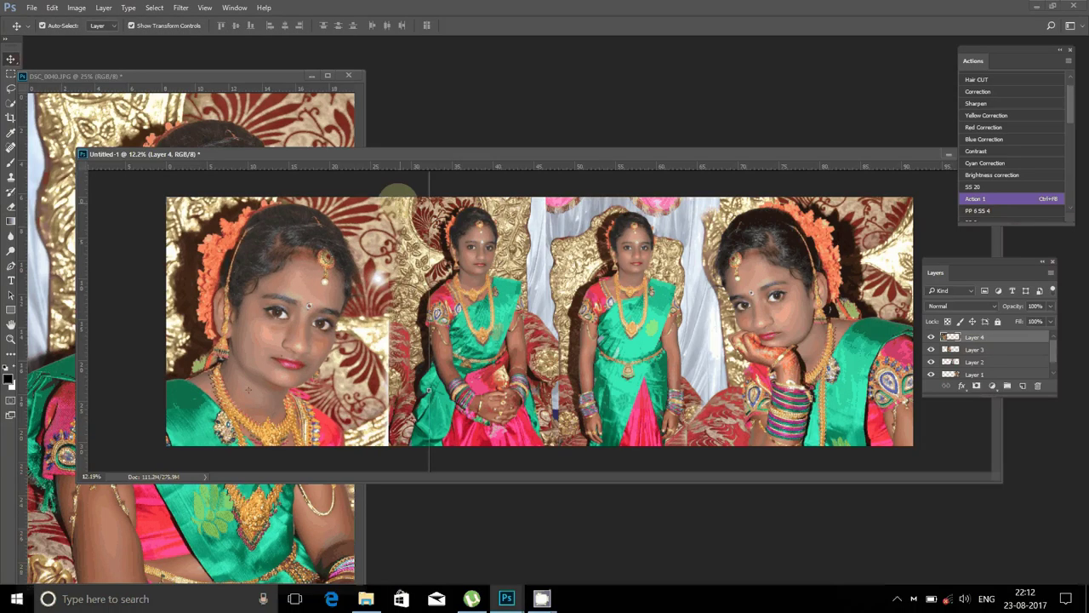
{"action": "left_click_drag", "start_coordinate": [248, 389], "coordinate": [259, 390]}
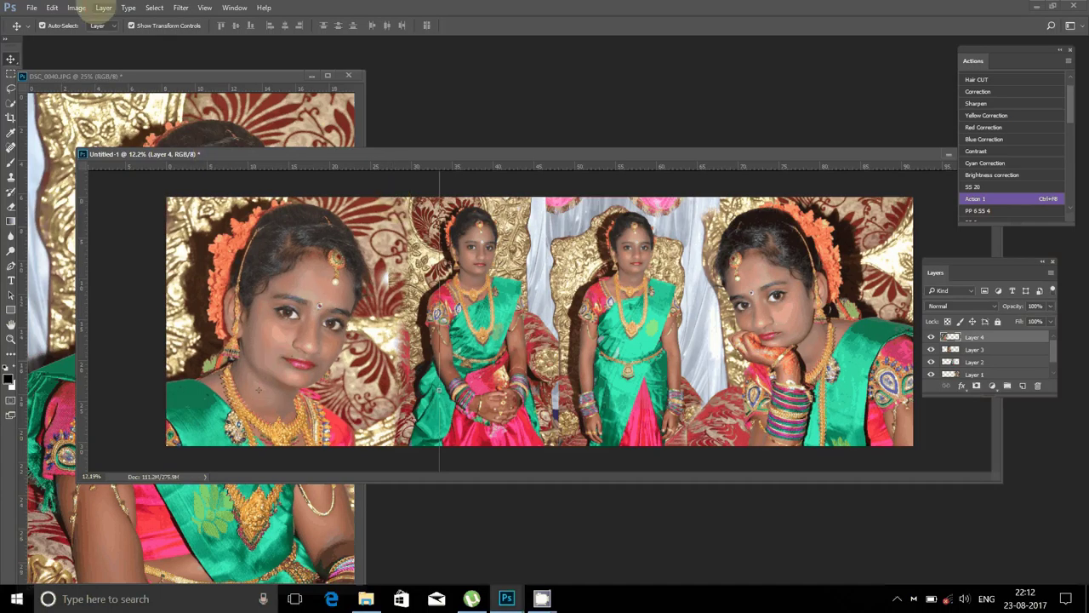
Flatten the spread into one Background layer and set the ruler units to inches.
{"action": "key", "text": "ctrl+F8"}
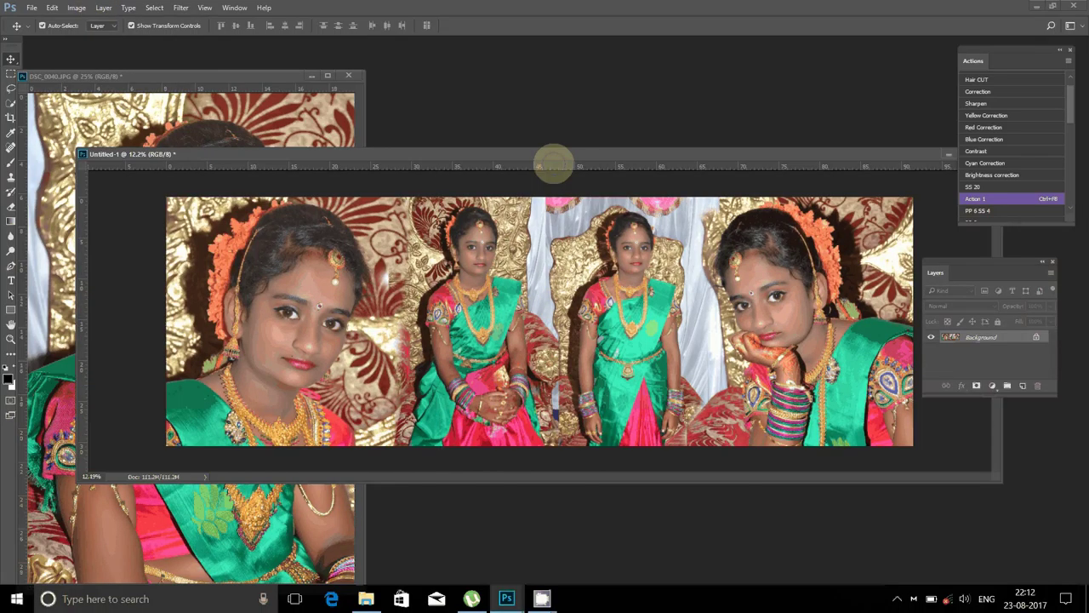
{"action": "right_click", "coordinate": [554, 165]}
{"action": "left_click", "coordinate": [587, 186]}
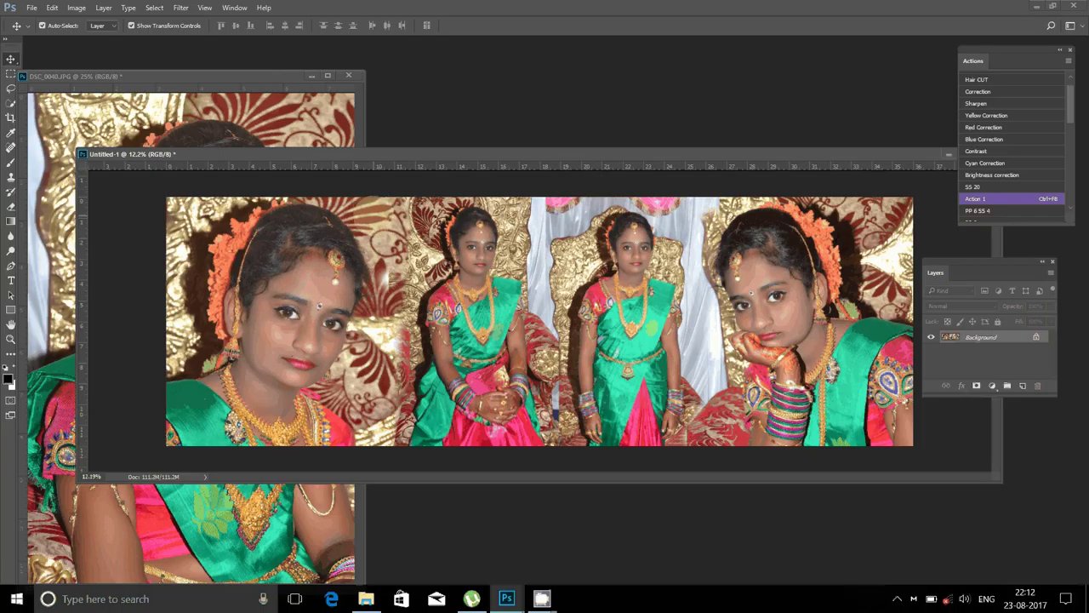
Close DSC_0040, move it into the Delete folder, and open DSC_0017 in Photoshop.
{"action": "left_click", "coordinate": [349, 75]}
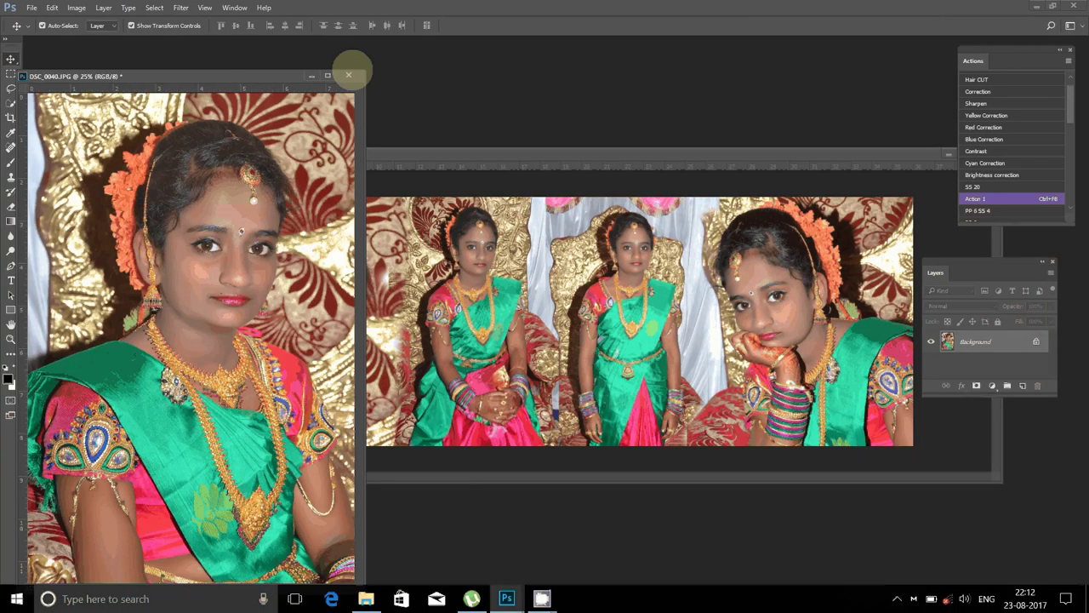
{"action": "left_click", "coordinate": [349, 75]}
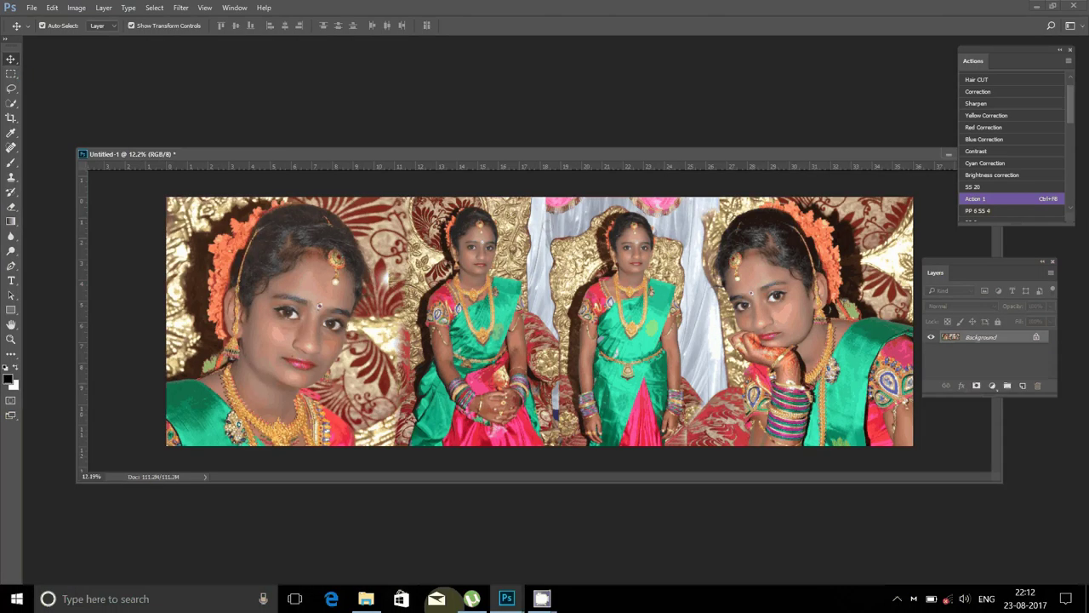
{"action": "left_click", "coordinate": [365, 598]}
{"action": "mouse_move", "coordinate": [523, 272]}
{"action": "left_mouse_down"}
{"action": "mouse_move", "coordinate": [537, 291]}
{"action": "mouse_move", "coordinate": [536, 281]}
{"action": "left_mouse_up"}
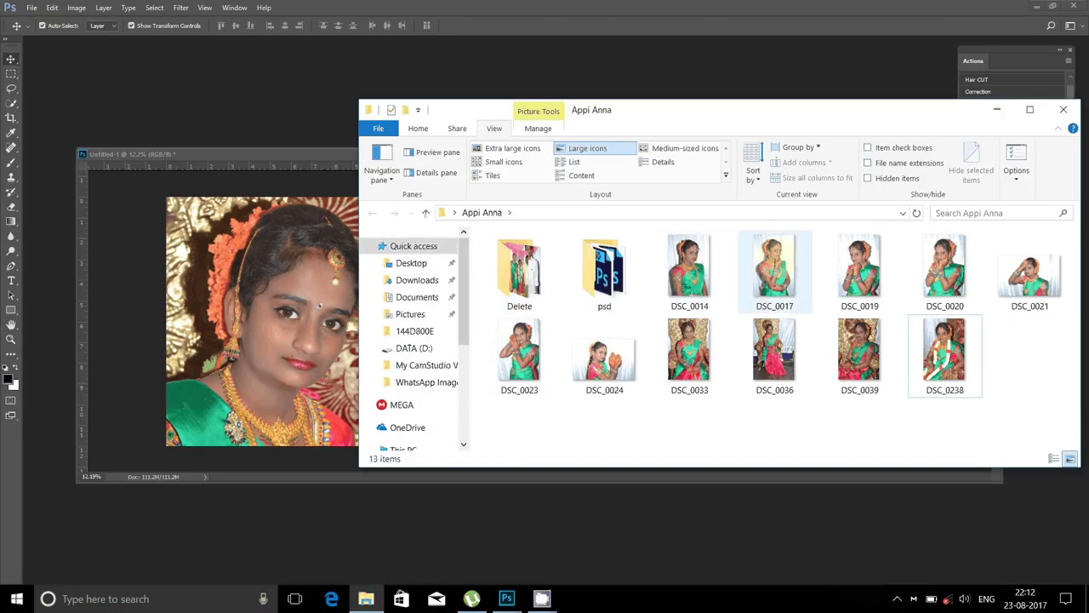
{"action": "left_click", "coordinate": [774, 268]}
{"action": "mouse_move", "coordinate": [260, 102]}
{"action": "left_mouse_down"}
{"action": "mouse_move", "coordinate": [311, 47]}
{"action": "mouse_move", "coordinate": [170, 54]}
{"action": "left_mouse_up"}
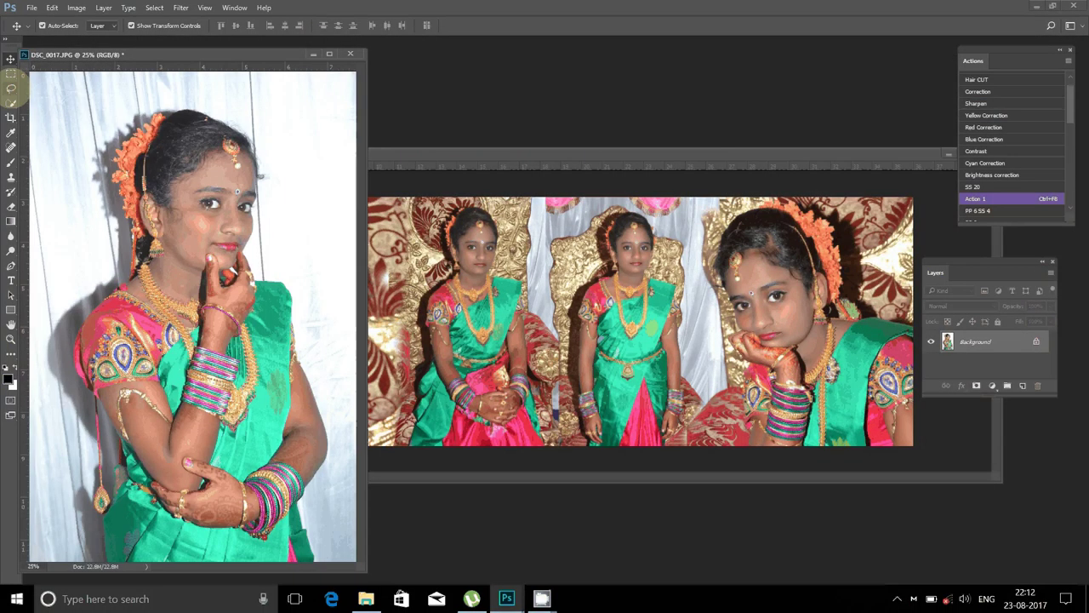
Launch the Noiseware filter on DSC_0017, then cancel it without applying.
{"action": "left_click", "coordinate": [180, 8]}
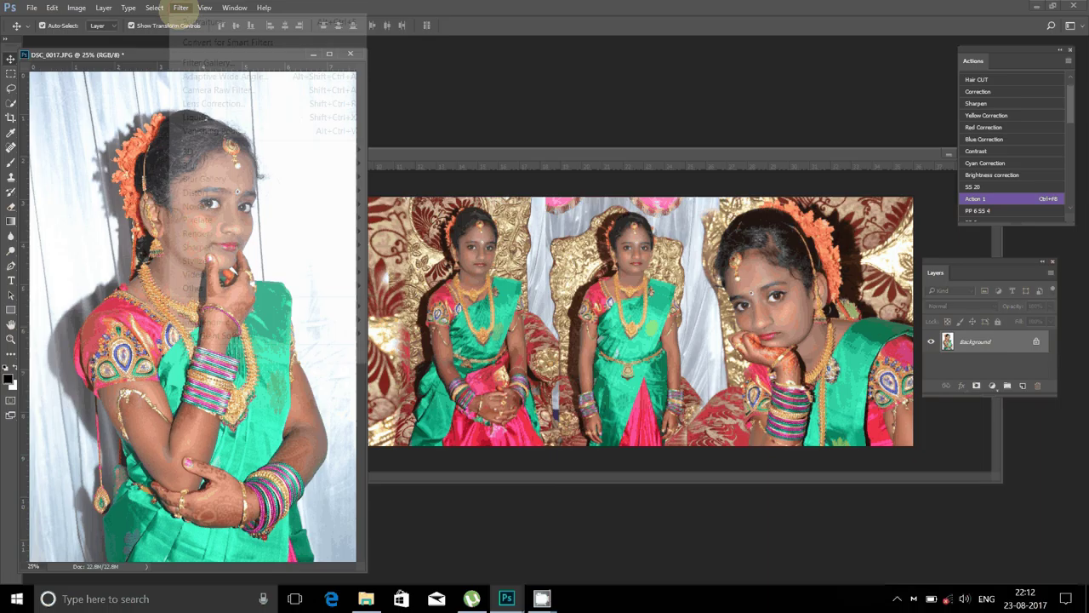
{"action": "mouse_move", "coordinate": [255, 321]}
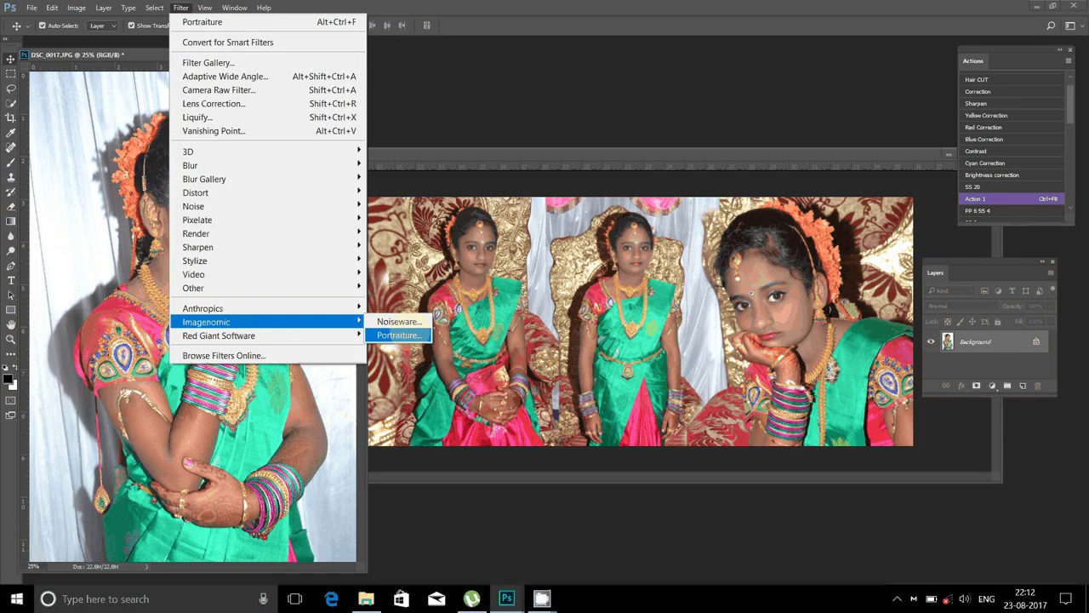
{"action": "left_click", "coordinate": [399, 320]}
{"action": "left_click", "coordinate": [757, 138]}
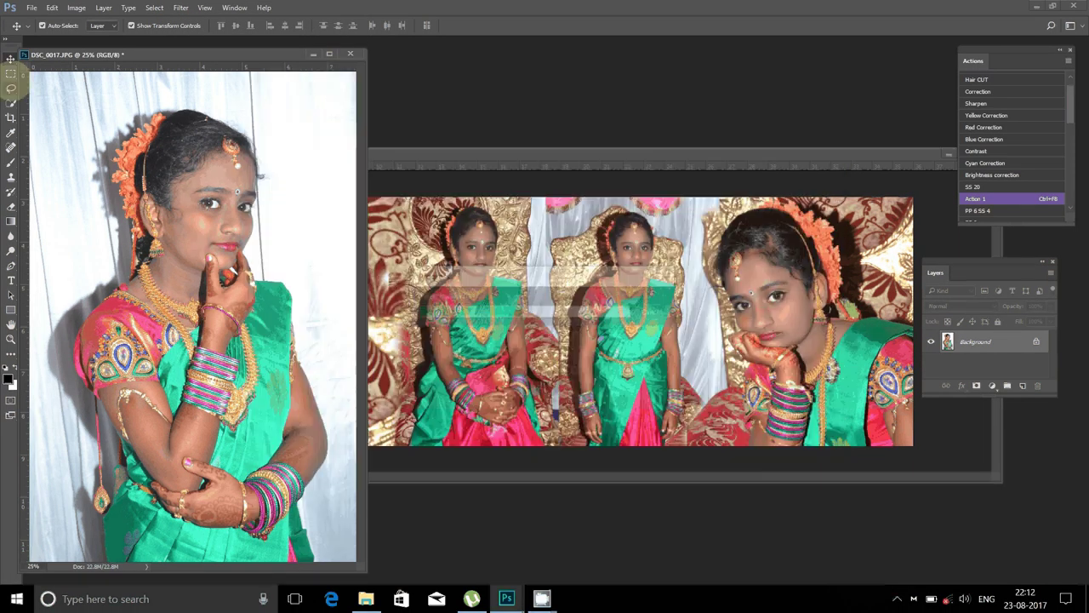
Copy DSC_0017's face area to a layer, place it in Untitled-1, scale ~57% and tilt slightly.
{"action": "left_click", "coordinate": [11, 74]}
{"action": "mouse_move", "coordinate": [73, 89]}
{"action": "left_mouse_down"}
{"action": "mouse_move", "coordinate": [236, 336]}
{"action": "mouse_move", "coordinate": [281, 364]}
{"action": "left_mouse_up"}
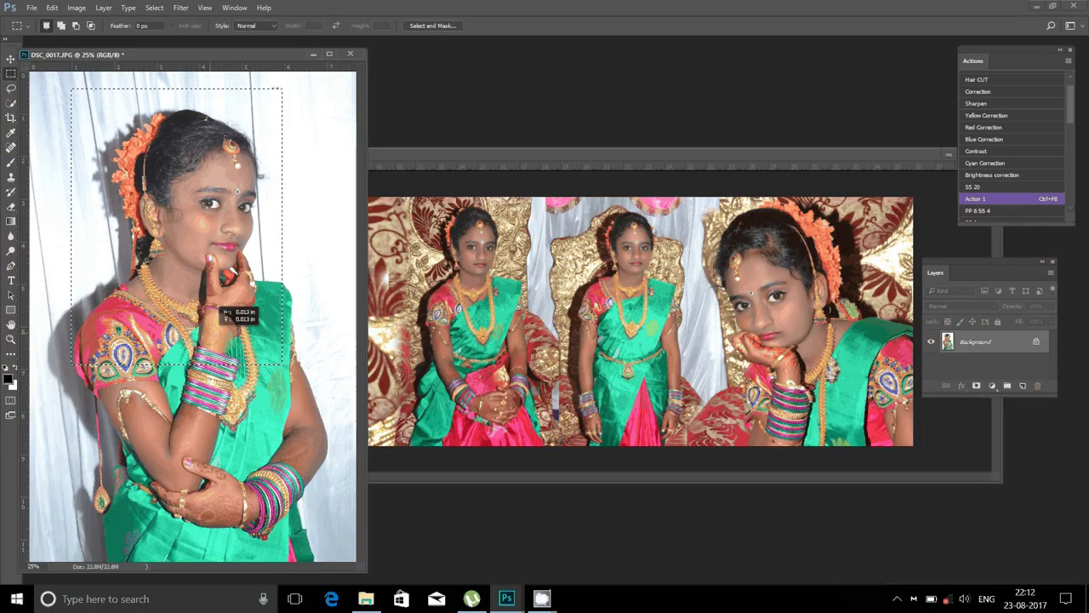
{"action": "left_click_drag", "start_coordinate": [219, 304], "coordinate": [235, 328]}
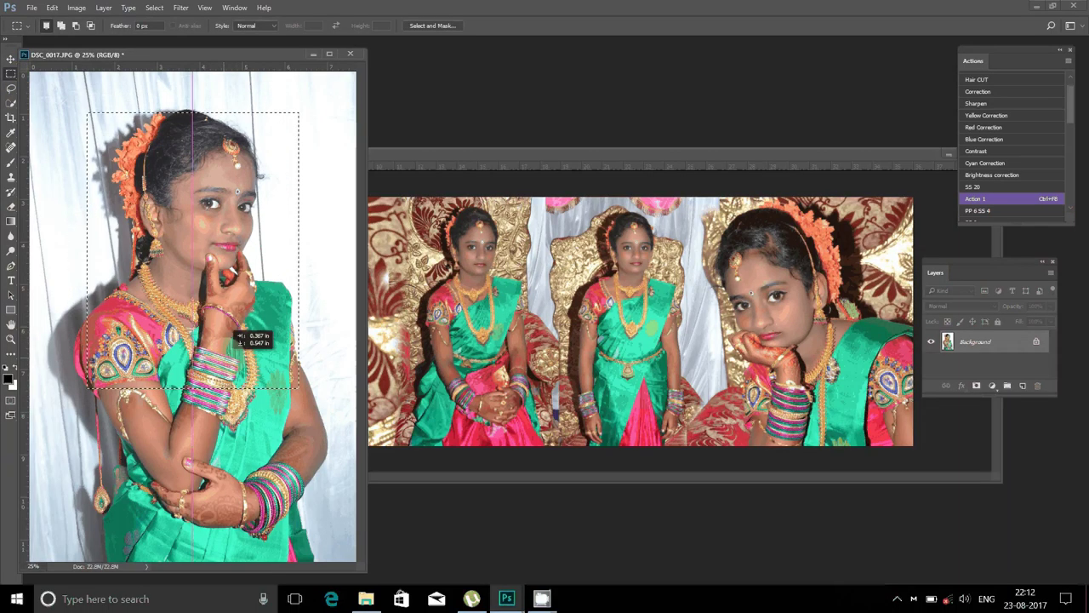
{"action": "right_click", "coordinate": [236, 325]}
{"action": "left_click", "coordinate": [281, 421]}
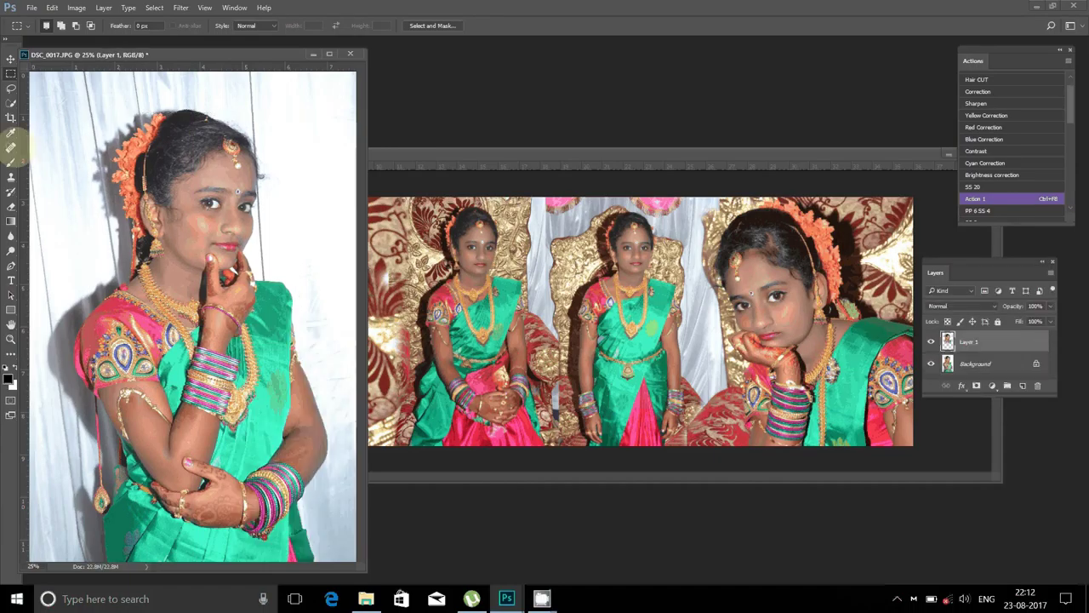
{"action": "mouse_move", "coordinate": [18, 143]}
{"action": "left_mouse_down"}
{"action": "mouse_move", "coordinate": [545, 272]}
{"action": "mouse_move", "coordinate": [546, 339]}
{"action": "left_mouse_up"}
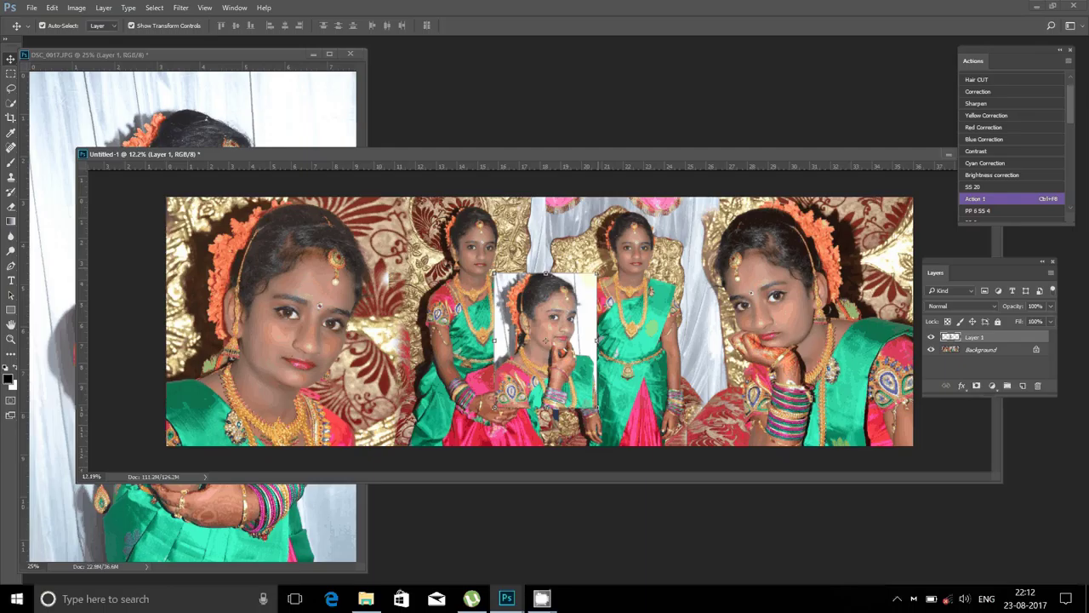
{"action": "mouse_move", "coordinate": [596, 274]}
{"action": "left_mouse_down"}
{"action": "mouse_move", "coordinate": [575, 302]}
{"action": "mouse_move", "coordinate": [587, 317]}
{"action": "mouse_move", "coordinate": [407, 212]}
{"action": "mouse_move", "coordinate": [417, 222]}
{"action": "left_mouse_up"}
{"action": "key", "text": "Return"}
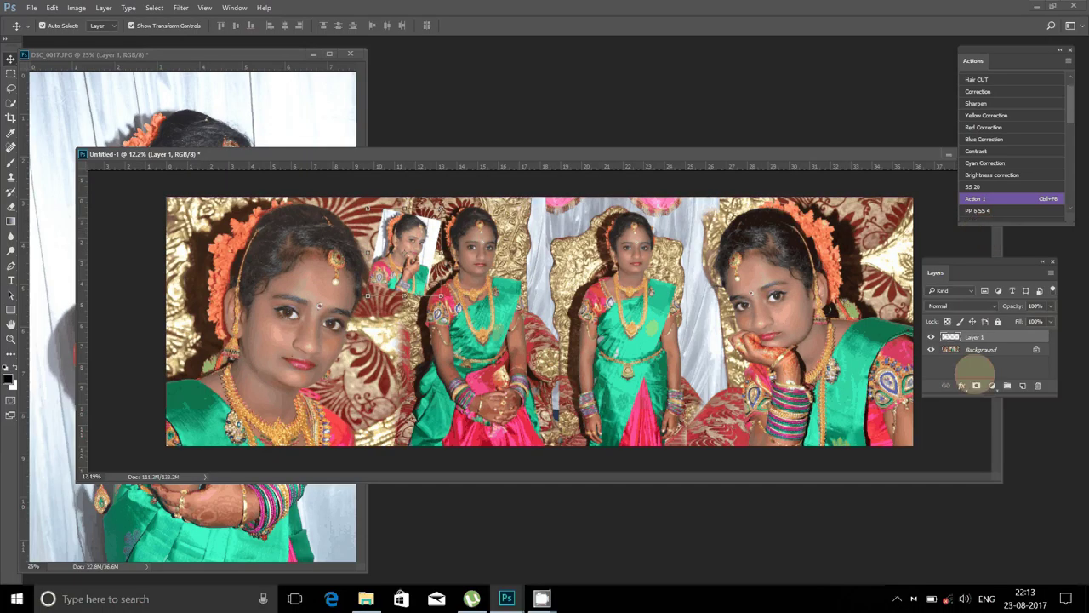
Add a 22 px dark red stroke to the inset layer.
{"action": "left_click", "coordinate": [961, 386]}
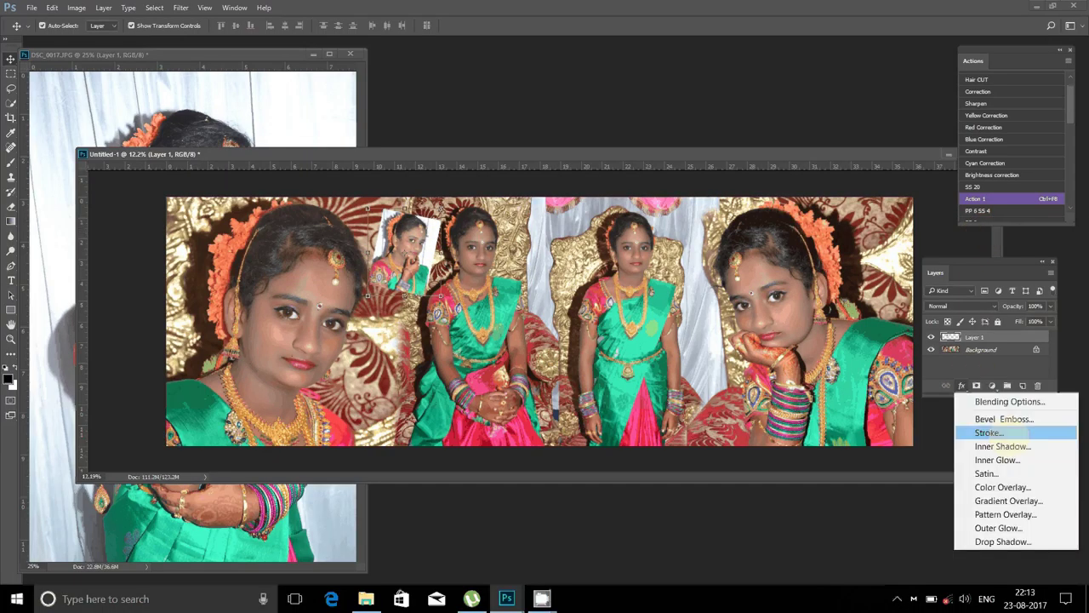
{"action": "left_click", "coordinate": [988, 432]}
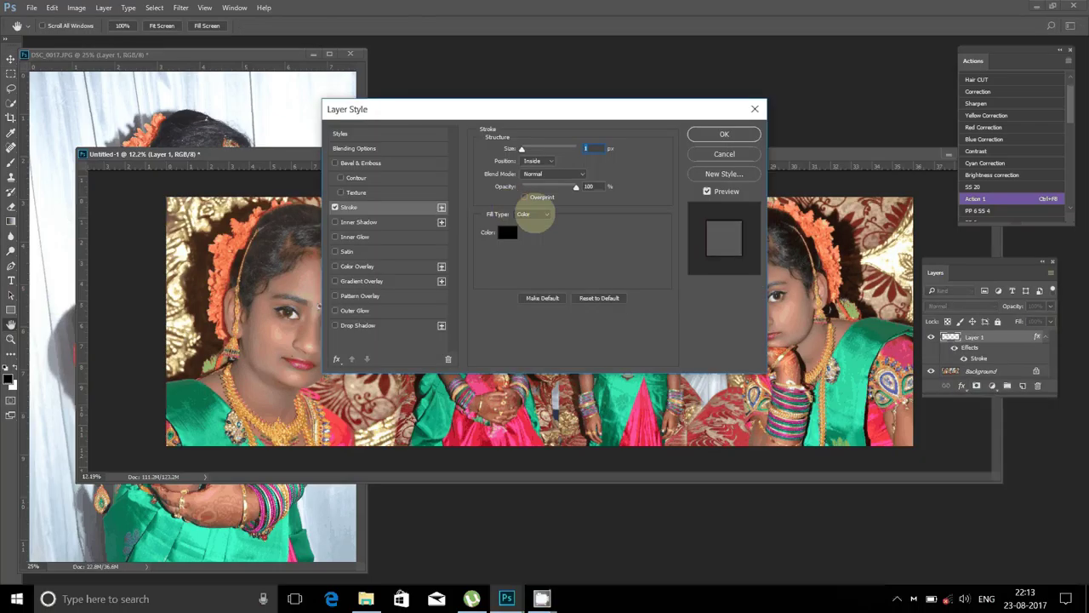
{"action": "left_click", "coordinate": [508, 231]}
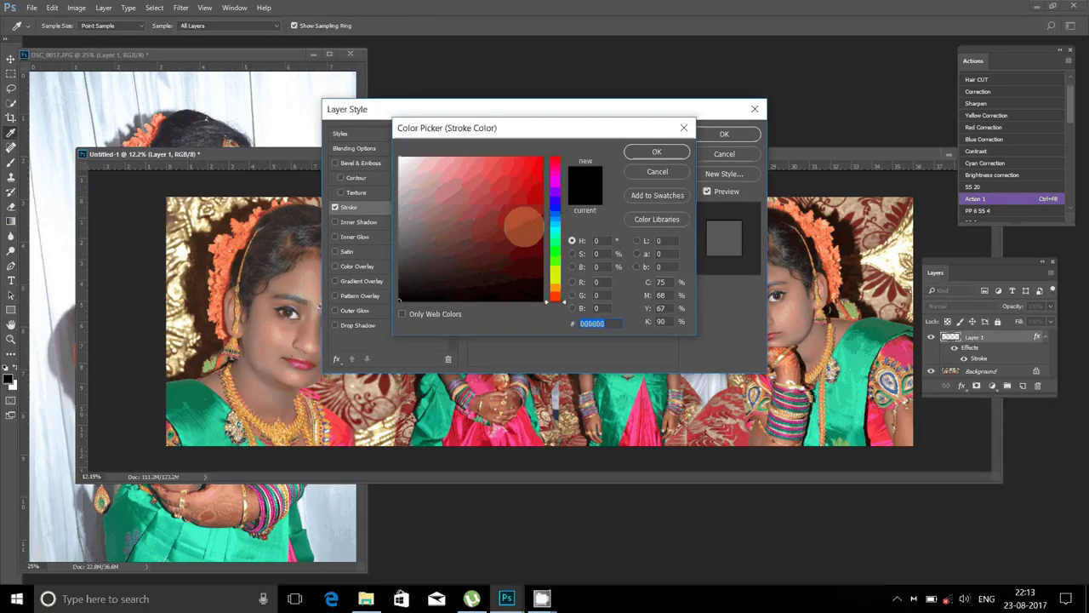
{"action": "left_click", "coordinate": [530, 223]}
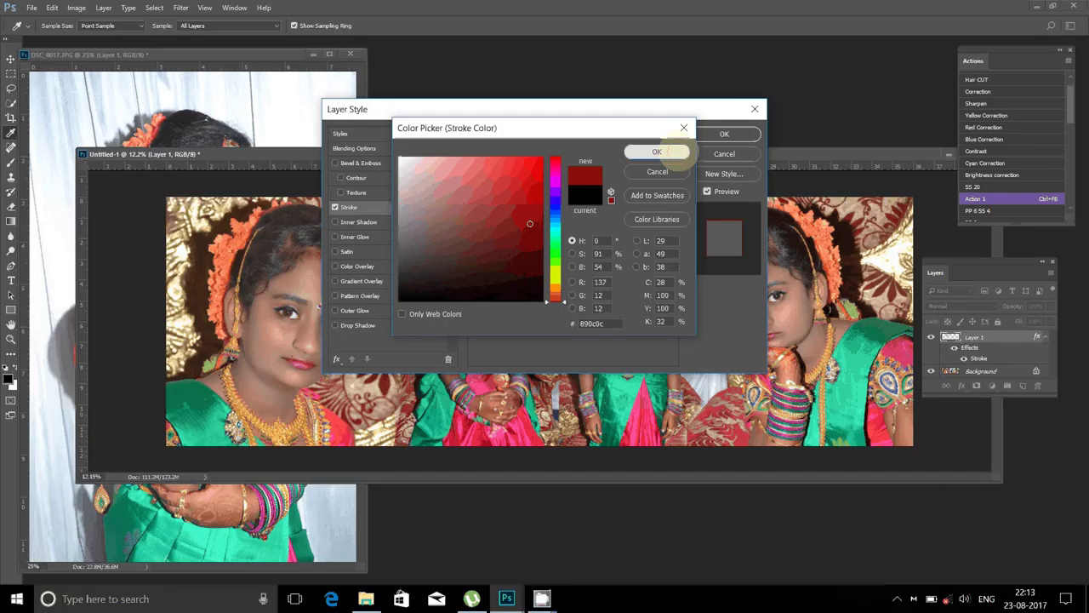
{"action": "left_click", "coordinate": [657, 151]}
{"action": "type", "text": "22"}
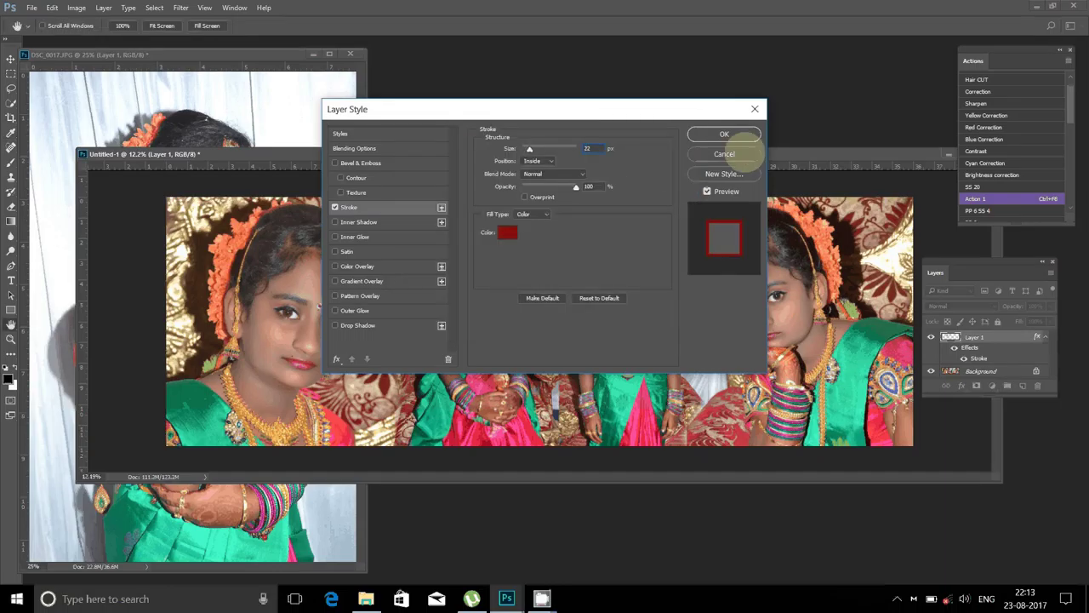
{"action": "left_click", "coordinate": [733, 132]}
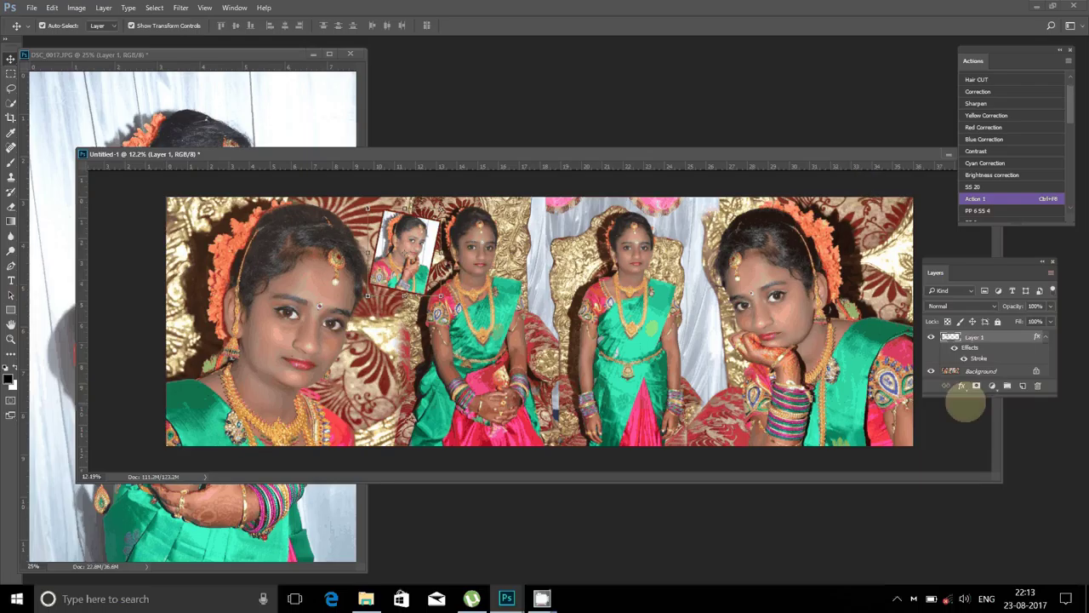
Change the inset's stroke colour to bright yellow (#dcfc07).
{"action": "left_click", "coordinate": [961, 385]}
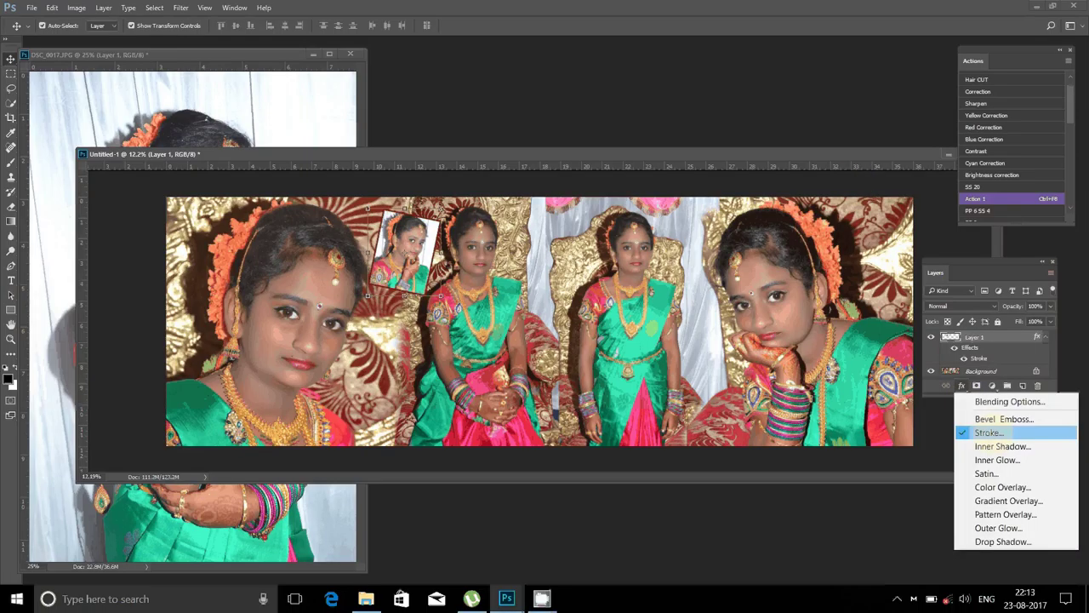
{"action": "left_click", "coordinate": [987, 432]}
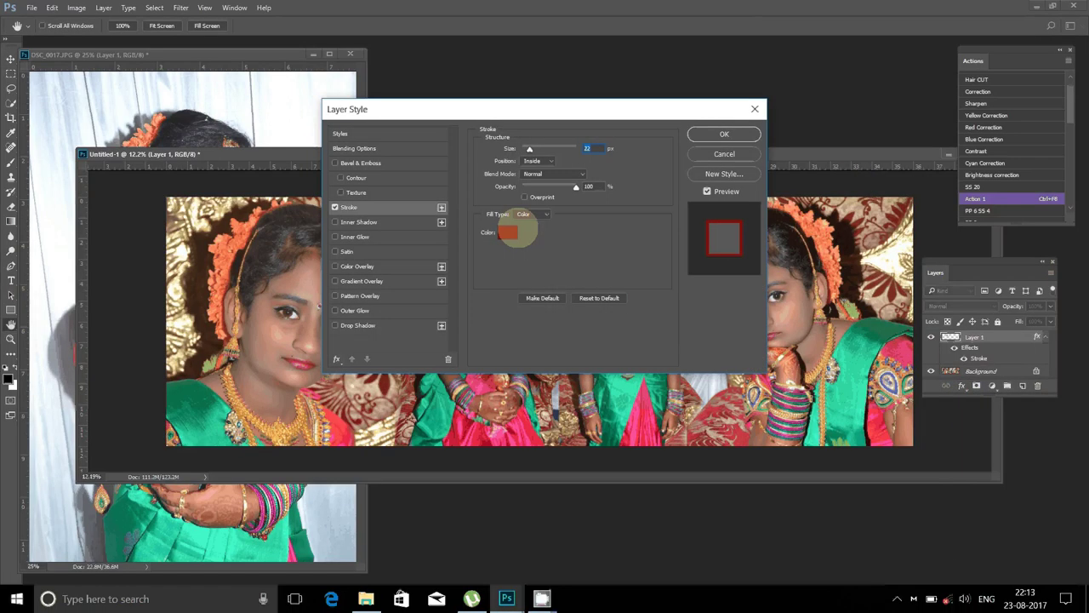
{"action": "left_click", "coordinate": [508, 232]}
{"action": "left_click", "coordinate": [555, 274]}
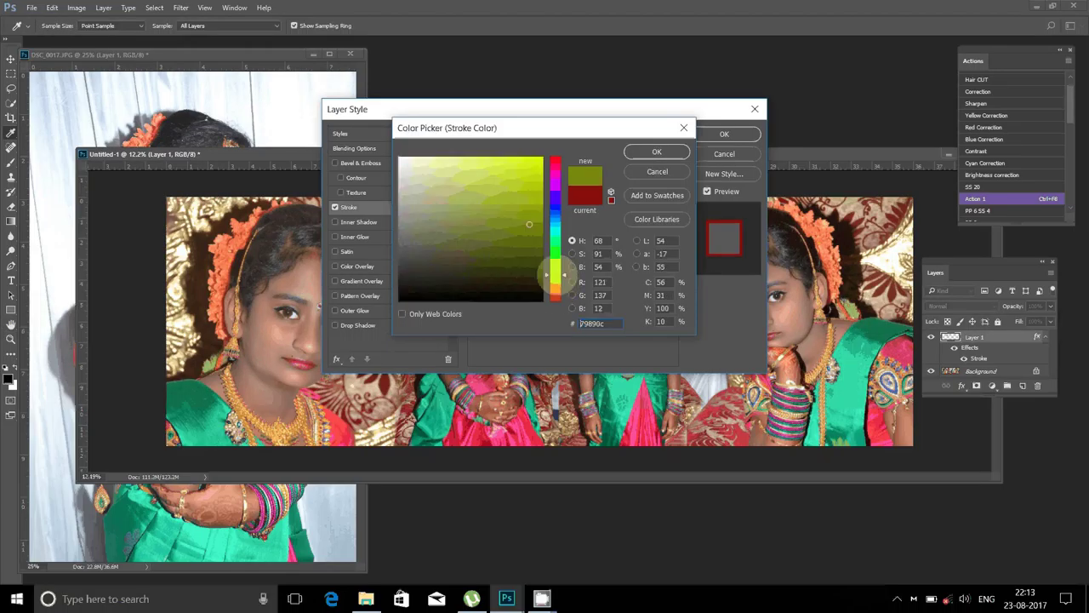
{"action": "left_click", "coordinate": [538, 159]}
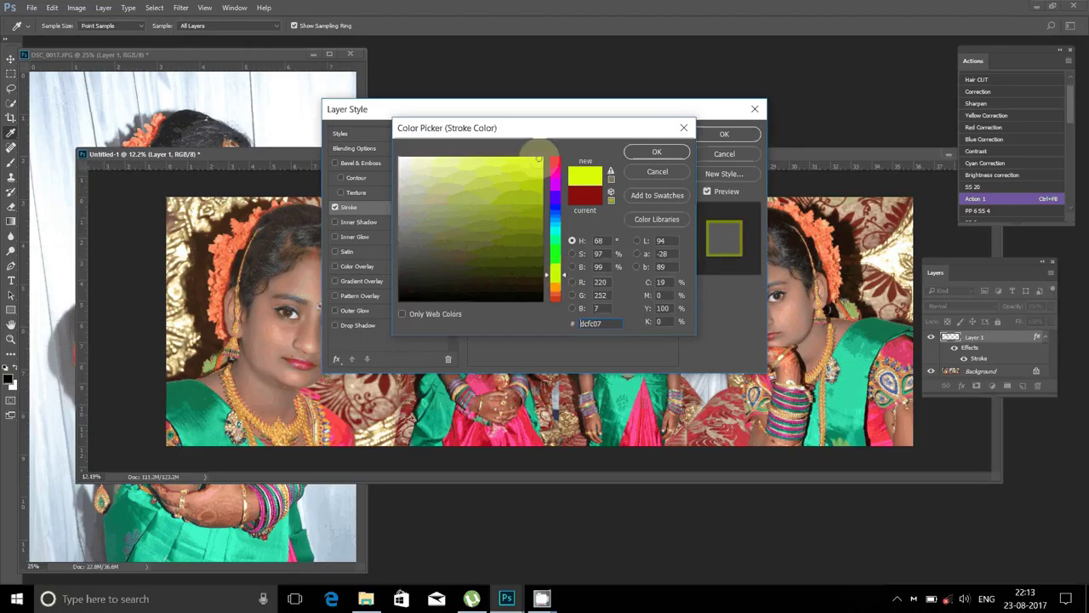
{"action": "left_click", "coordinate": [657, 151]}
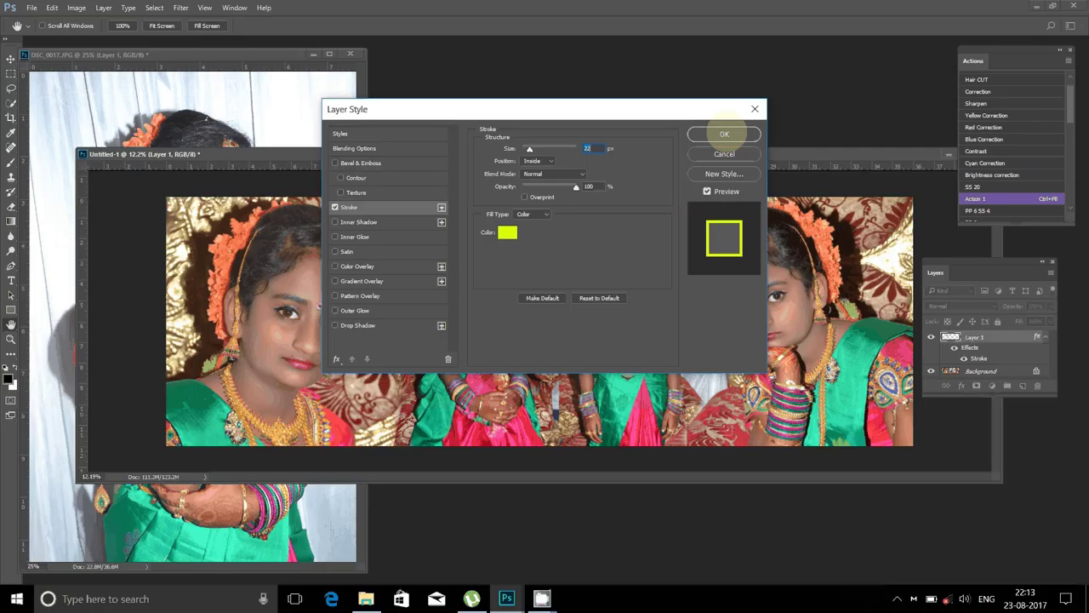
{"action": "left_click", "coordinate": [724, 133]}
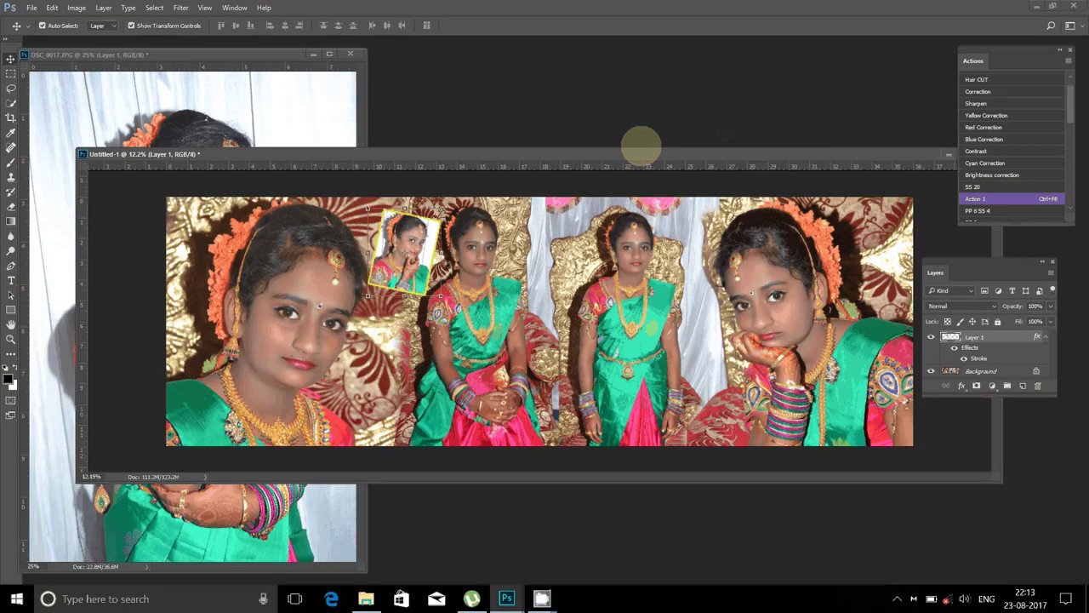
Close DSC_0017 without saving its changes.
{"action": "left_click", "coordinate": [330, 60]}
{"action": "key", "text": "ctrl+w"}
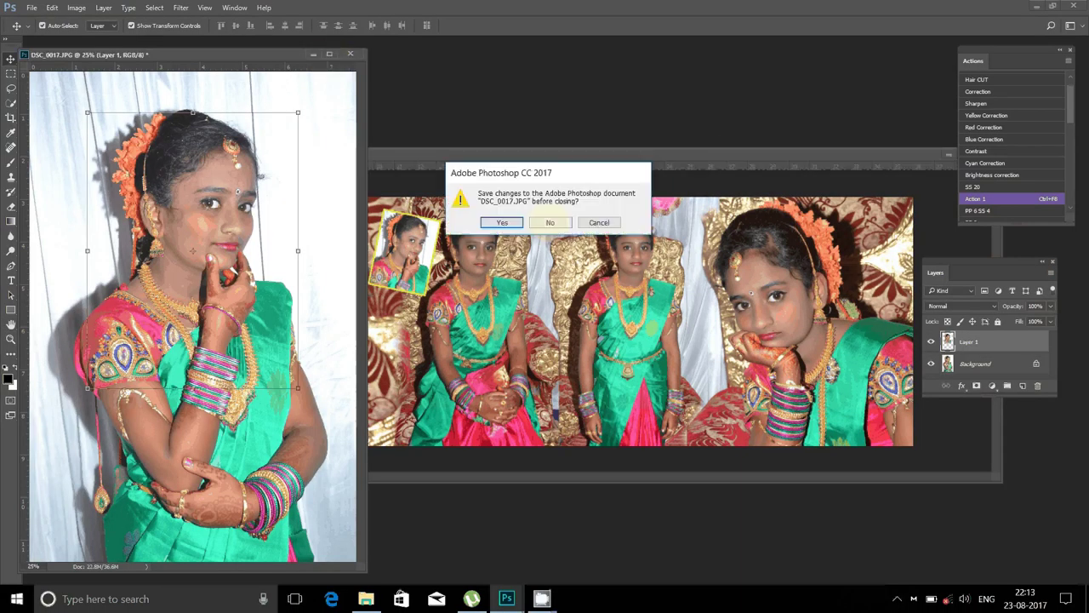
{"action": "left_click", "coordinate": [549, 222]}
{"action": "left_click", "coordinate": [365, 598]}
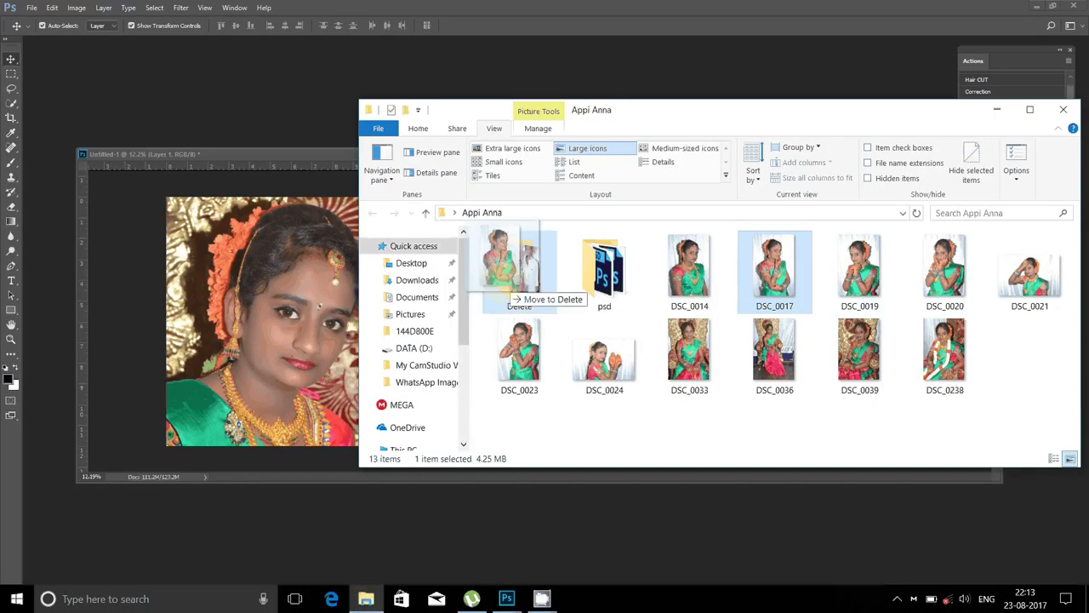
Move DSC_0017 into the Delete folder and drag a photo file into Photoshop.
{"action": "left_click_drag", "start_coordinate": [774, 264], "coordinate": [521, 274]}
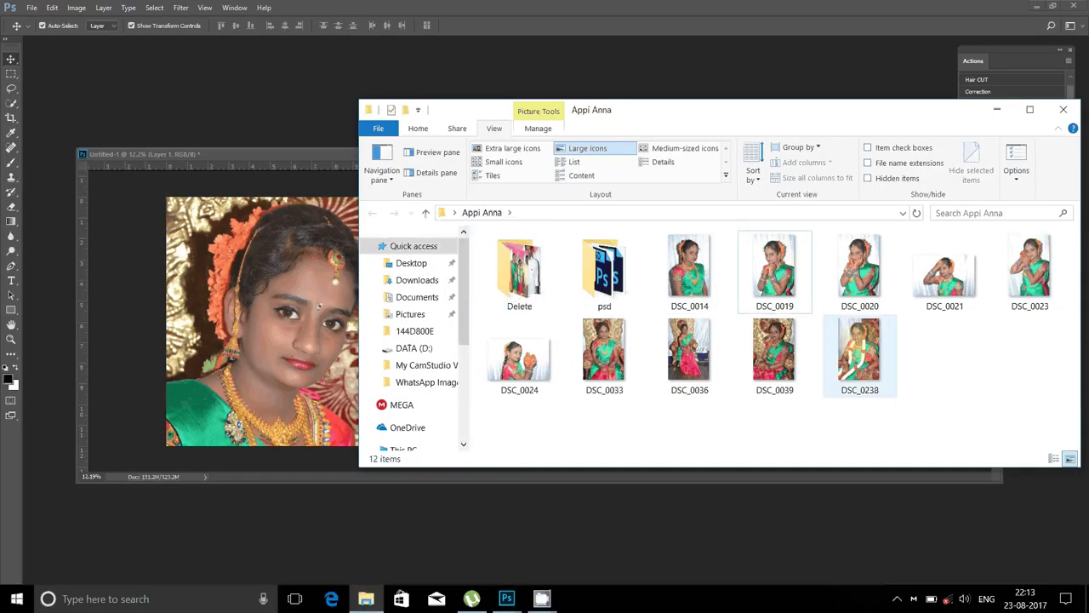
{"action": "left_click", "coordinate": [859, 353]}
{"action": "mouse_move", "coordinate": [271, 145]}
{"action": "left_mouse_down"}
{"action": "mouse_move", "coordinate": [253, 101]}
{"action": "mouse_move", "coordinate": [813, 333]}
{"action": "mouse_move", "coordinate": [817, 349]}
{"action": "left_mouse_up"}
Float the DSC_0039 window beside the collage and run Noiseware on it.
{"action": "left_click", "coordinate": [253, 83]}
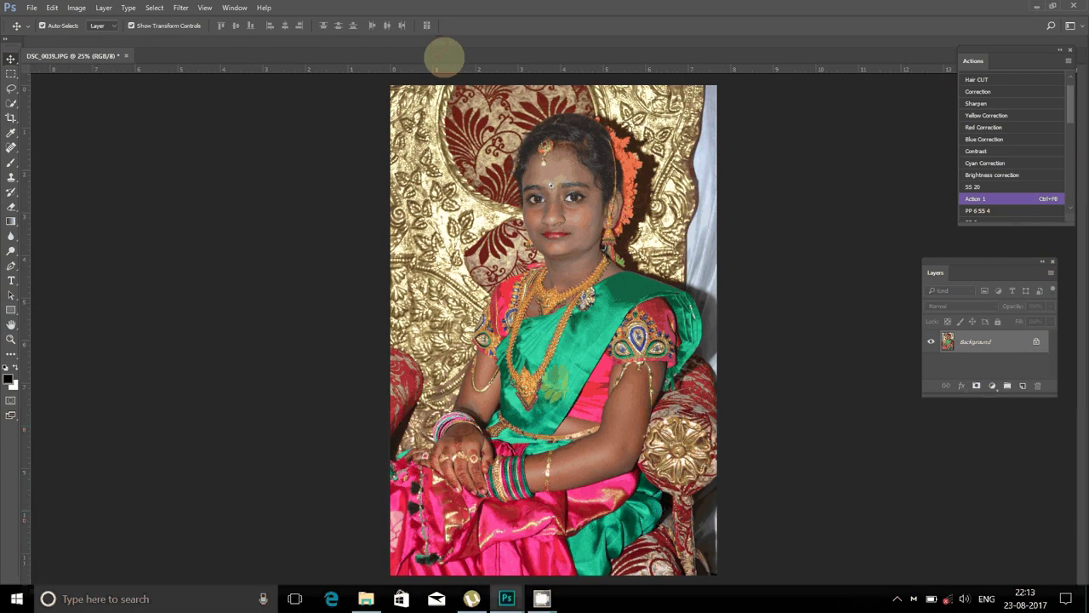
{"action": "left_click_drag", "start_coordinate": [444, 58], "coordinate": [181, 9]}
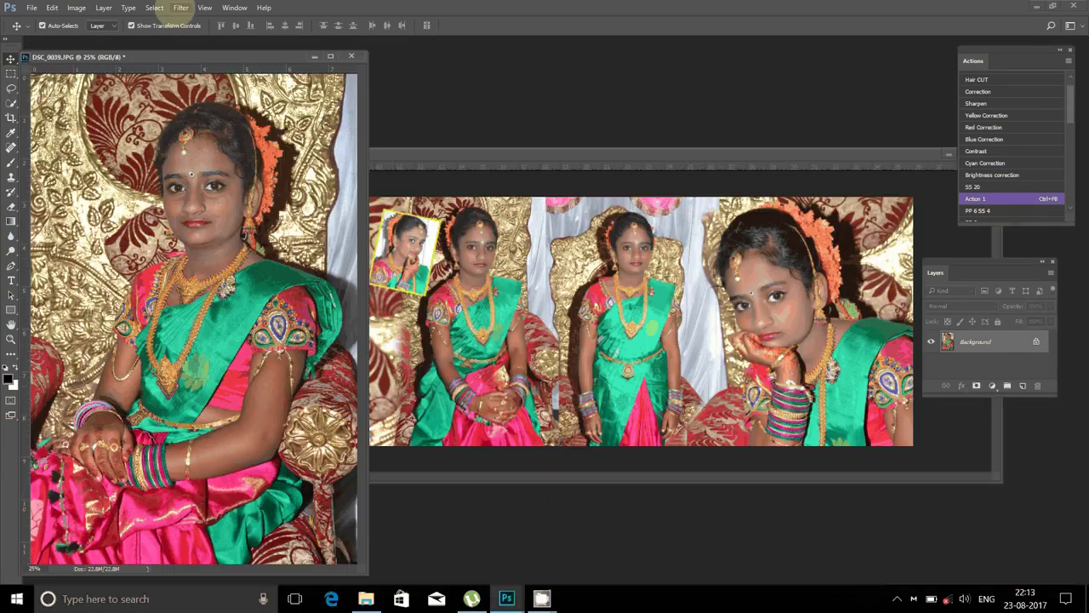
{"action": "left_click", "coordinate": [180, 8]}
{"action": "left_click", "coordinate": [398, 321]}
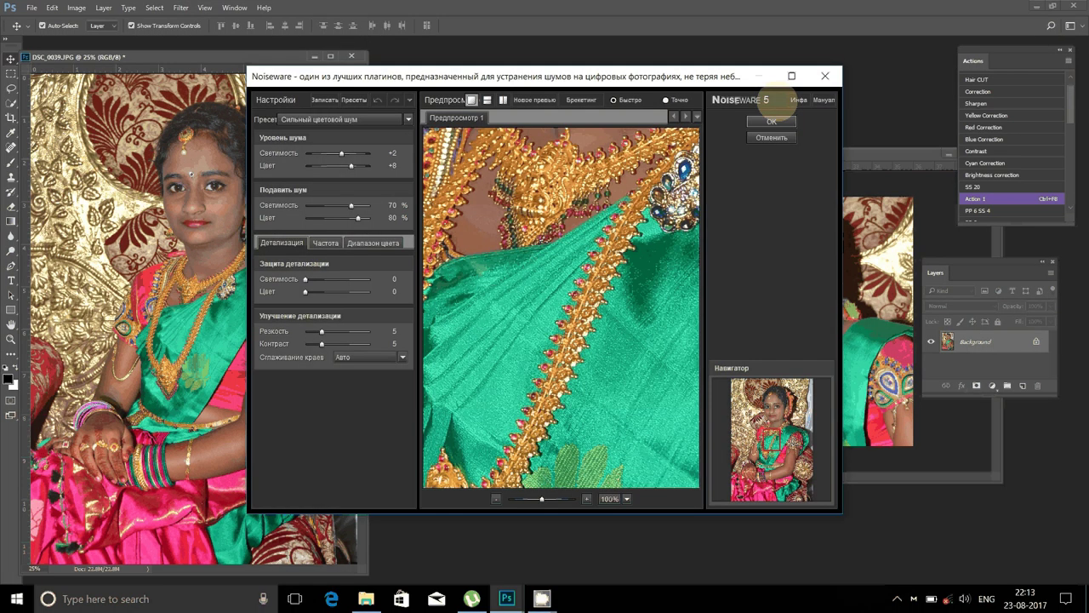
Apply Noiseware, then place DSC_0039 in the spread scaled to 30.47% near the top.
{"action": "left_click", "coordinate": [771, 121]}
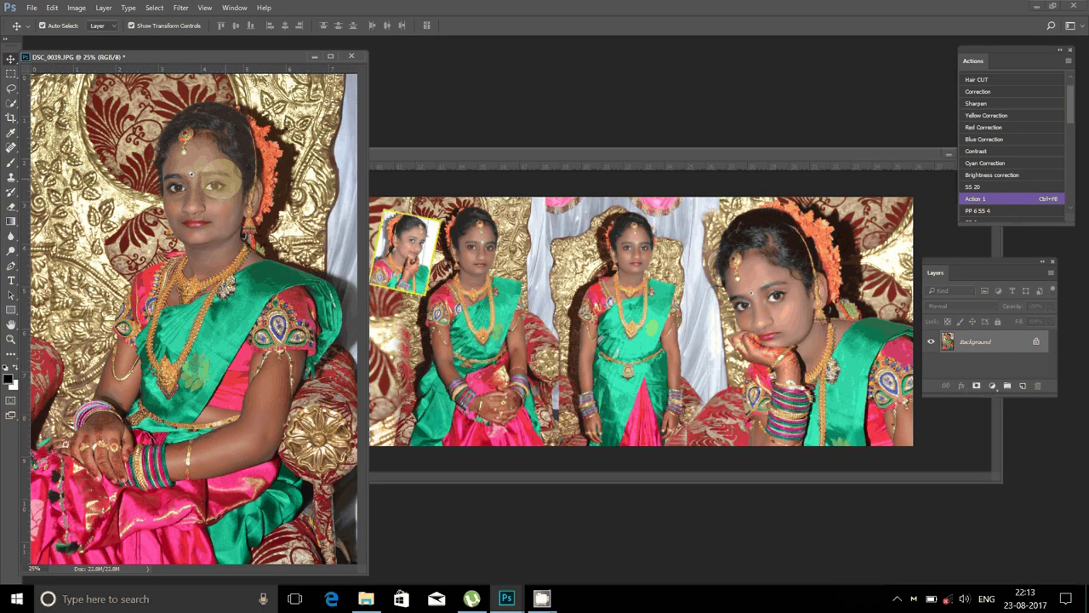
{"action": "left_click_drag", "start_coordinate": [220, 179], "coordinate": [679, 272]}
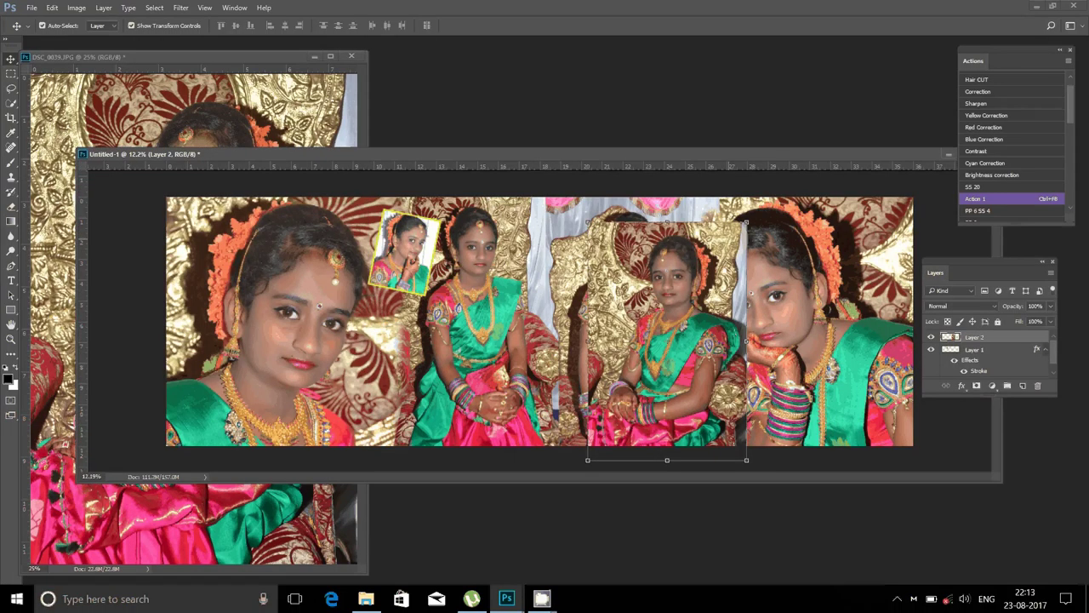
{"action": "key", "text": "ctrl+t"}
{"action": "mouse_move", "coordinate": [746, 221]}
{"action": "left_mouse_down"}
{"action": "mouse_move", "coordinate": [690, 304]}
{"action": "mouse_move", "coordinate": [678, 298]}
{"action": "left_mouse_up"}
{"action": "key", "text": "Return"}
{"action": "left_click_drag", "start_coordinate": [672, 336], "coordinate": [698, 201]}
{"action": "left_click", "coordinate": [948, 277]}
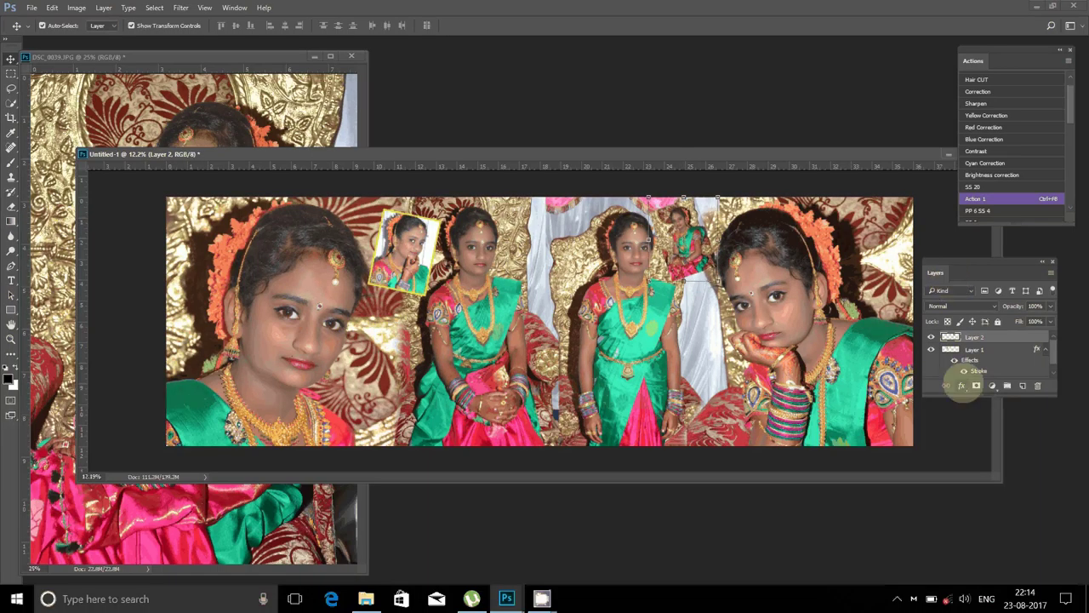
Add a stroke to Layer 2 with its Fill Type set to Pattern.
{"action": "left_click", "coordinate": [961, 385]}
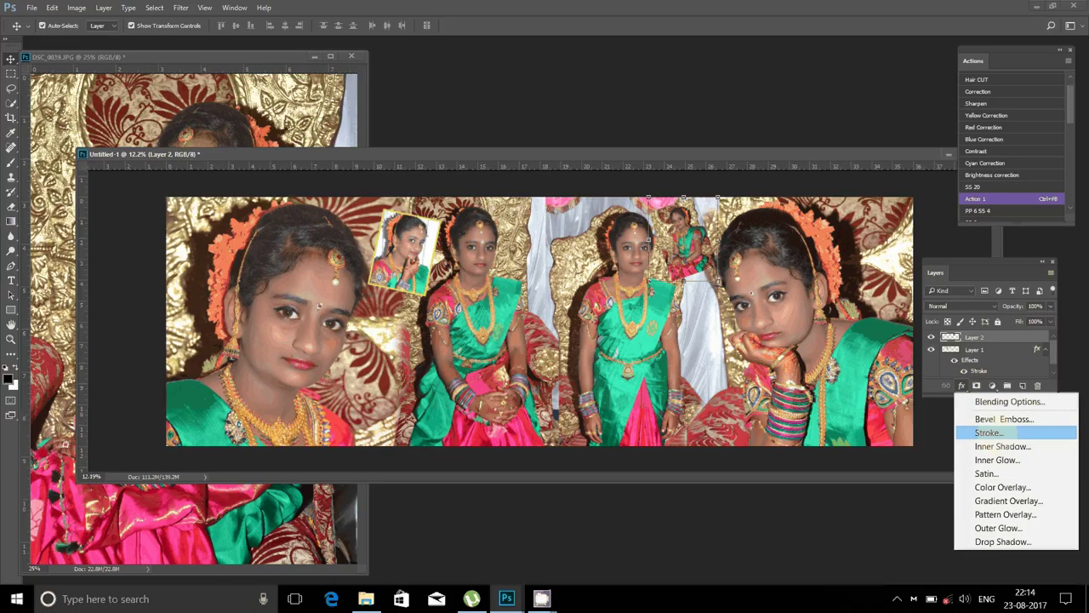
{"action": "left_click", "coordinate": [987, 432]}
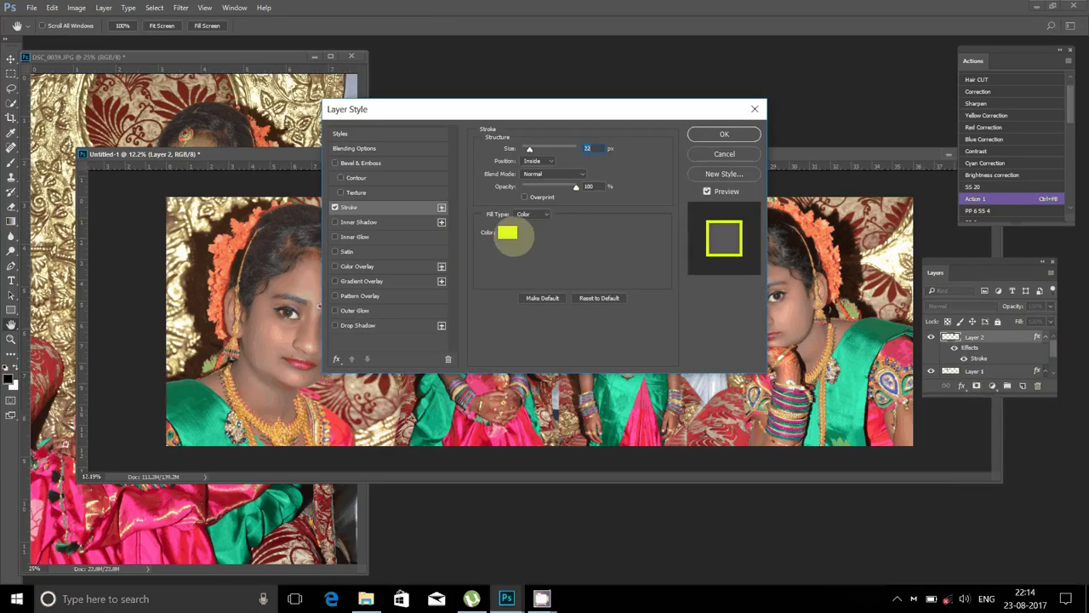
{"action": "left_click", "coordinate": [534, 214]}
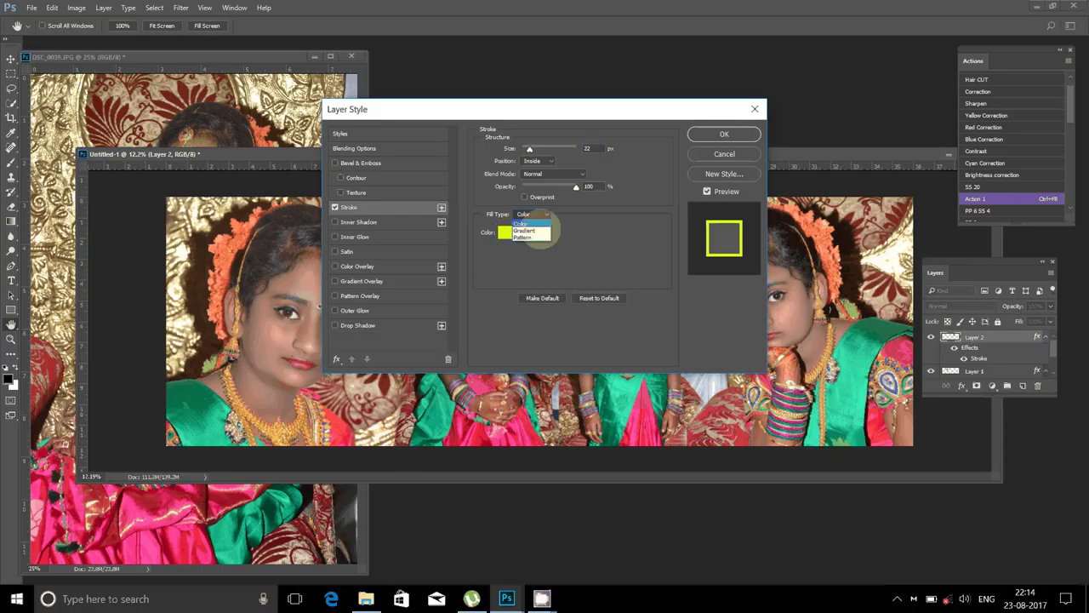
{"action": "left_click", "coordinate": [545, 237]}
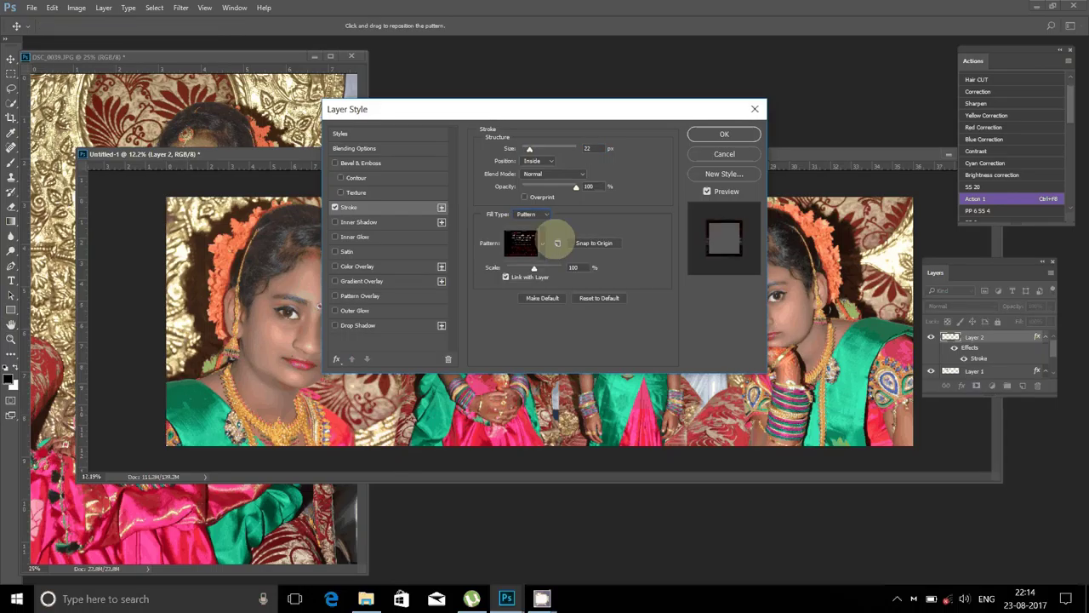
{"action": "left_click", "coordinate": [556, 243]}
{"action": "left_click", "coordinate": [524, 222]}
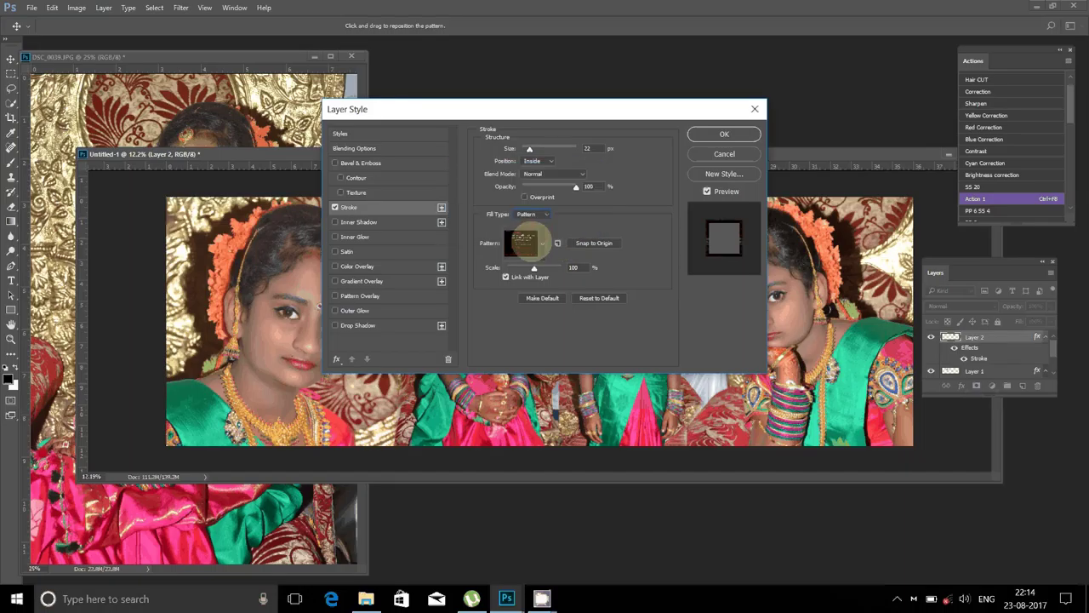
Choose Load Patterns from the pattern picker's gear menu.
{"action": "left_click", "coordinate": [528, 243]}
{"action": "left_click", "coordinate": [585, 273]}
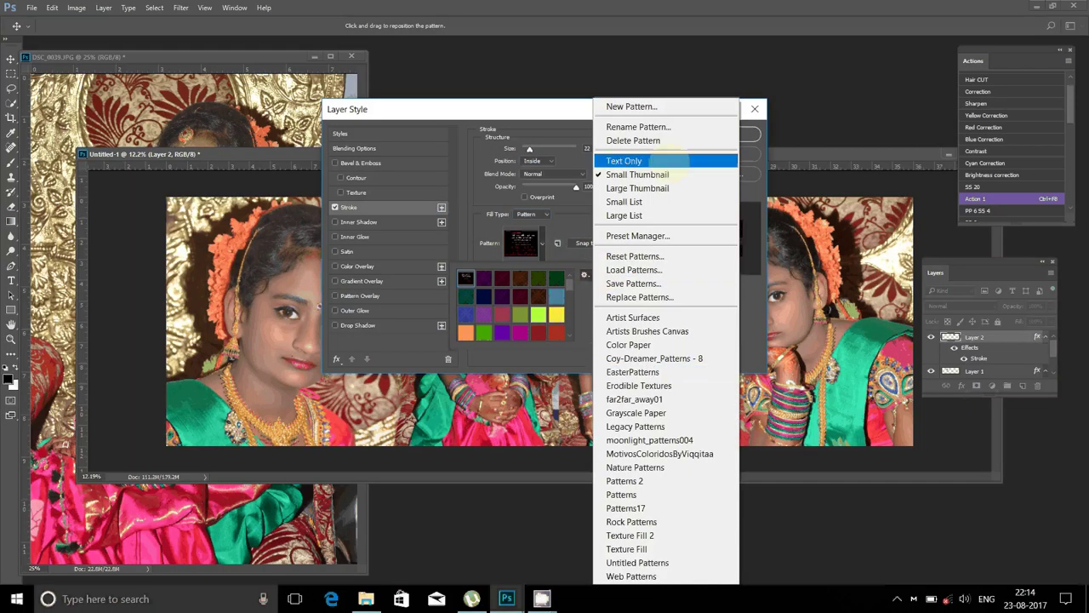
{"action": "left_click", "coordinate": [639, 271]}
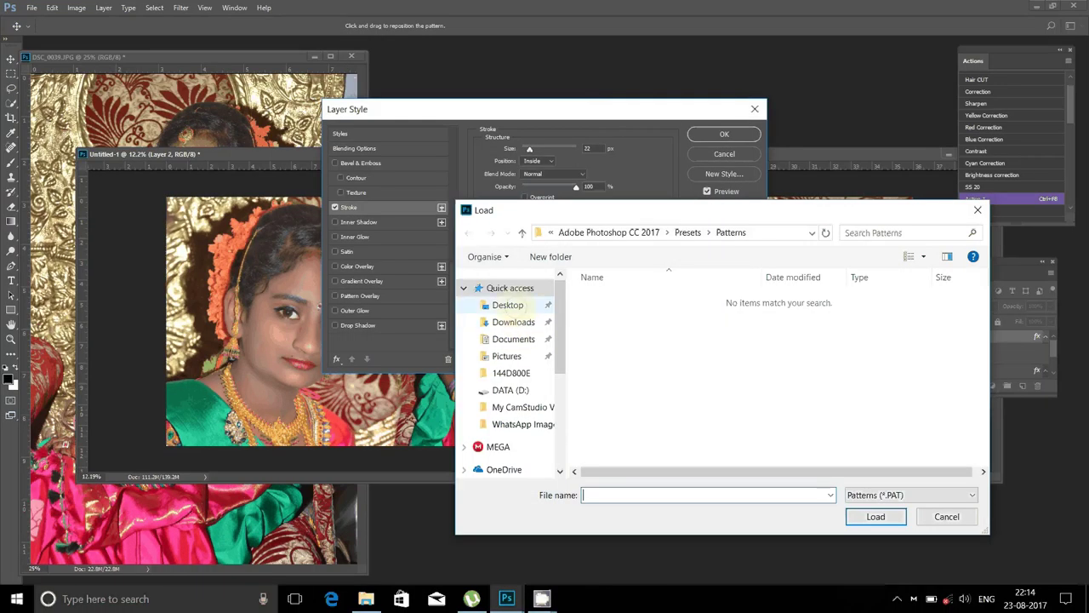
Browse Desktop > New folder's LOADING FILE and LINE ARTS for .PAT files, then cancel.
{"action": "left_click", "coordinate": [508, 304]}
{"action": "left_click", "coordinate": [640, 343]}
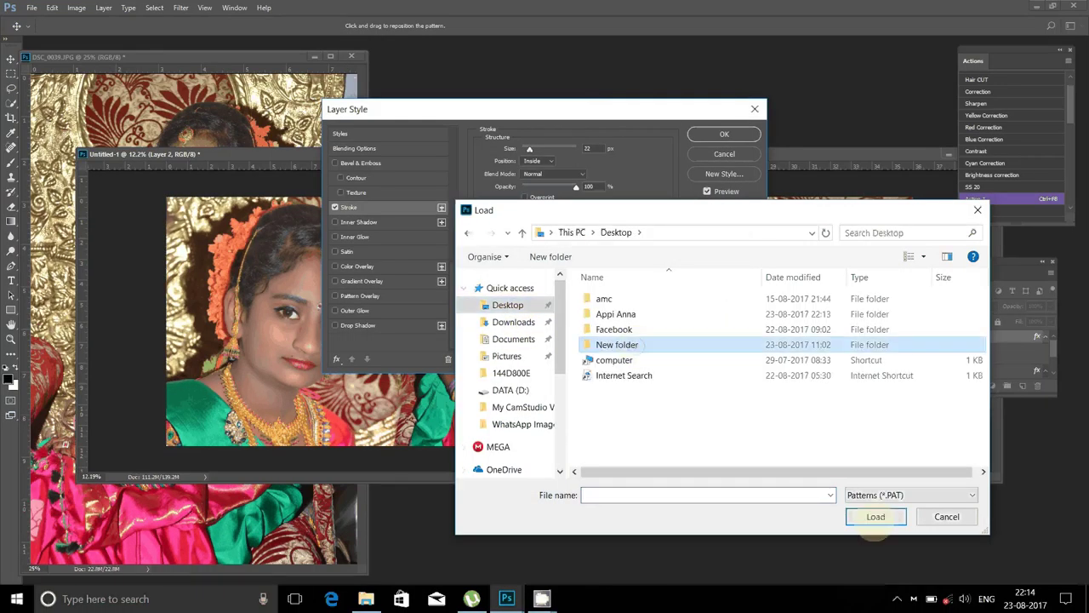
{"action": "left_click", "coordinate": [875, 517]}
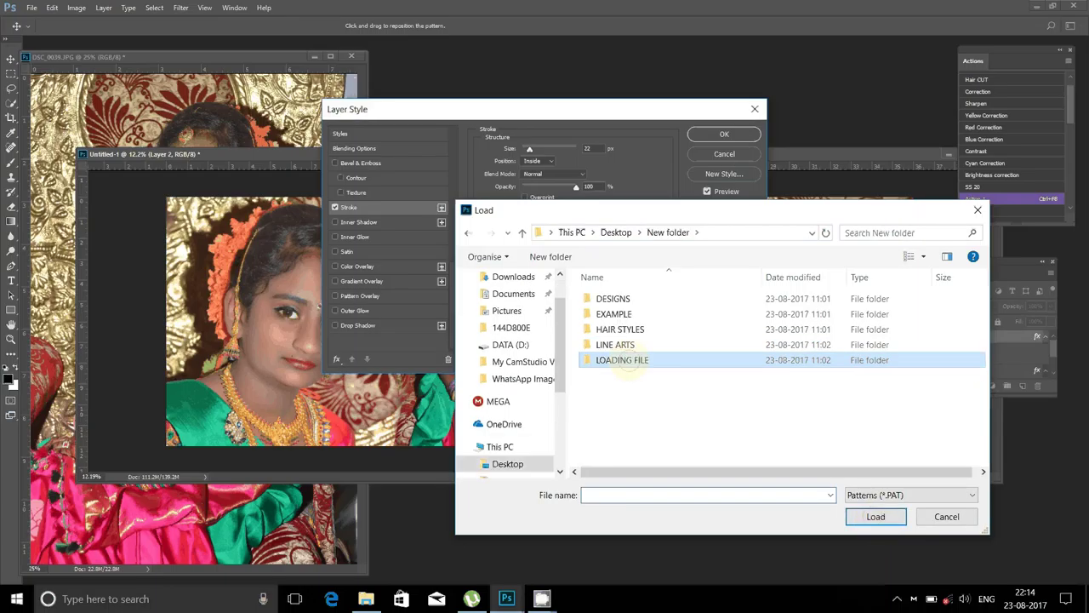
{"action": "left_click", "coordinate": [874, 516]}
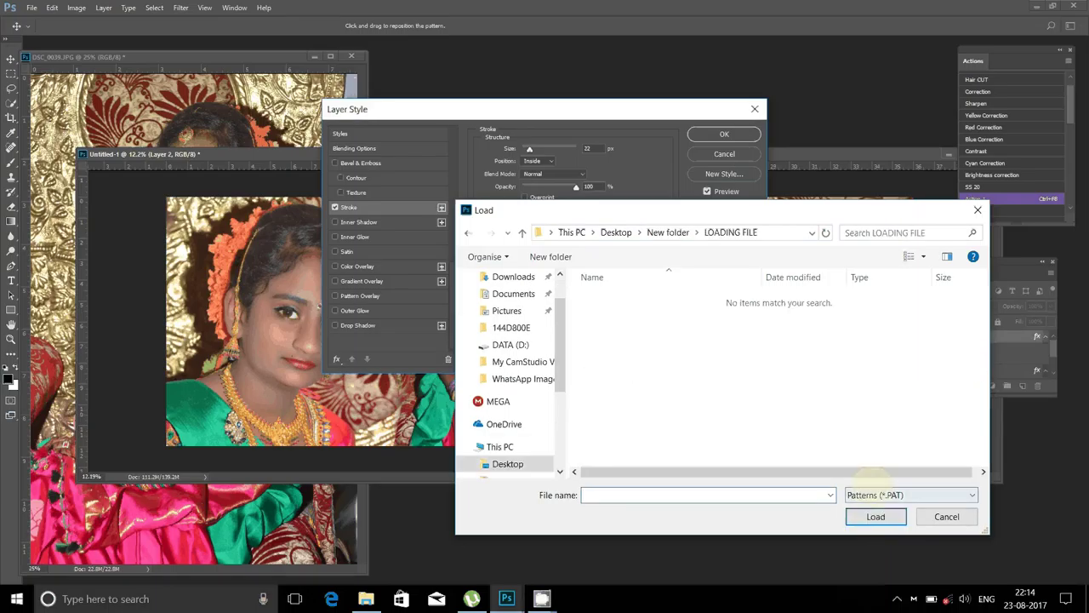
{"action": "left_click", "coordinate": [873, 494]}
{"action": "left_click", "coordinate": [874, 509]}
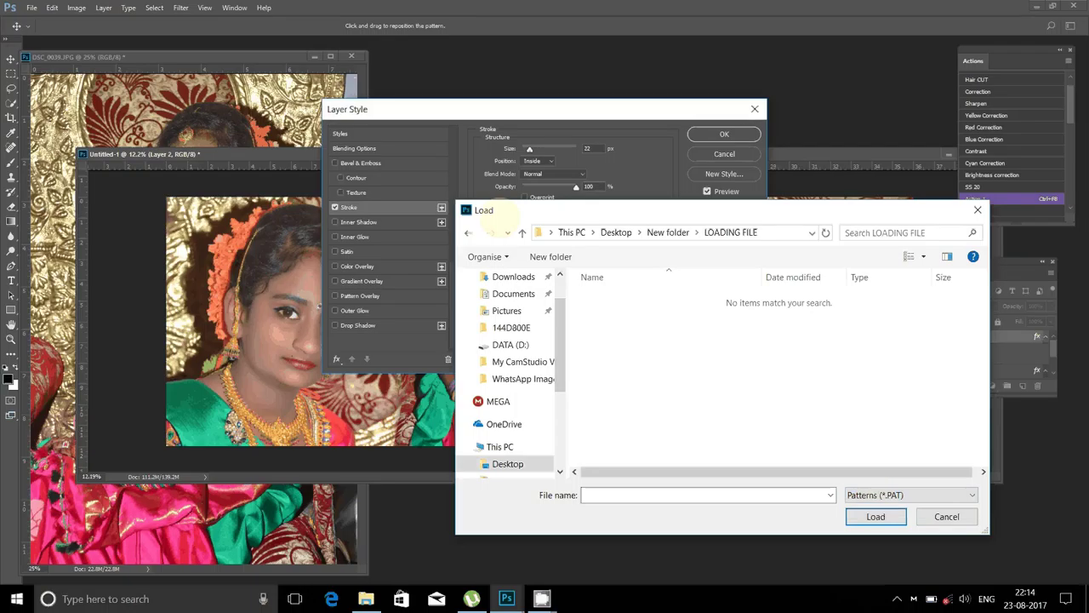
{"action": "left_click", "coordinate": [522, 232]}
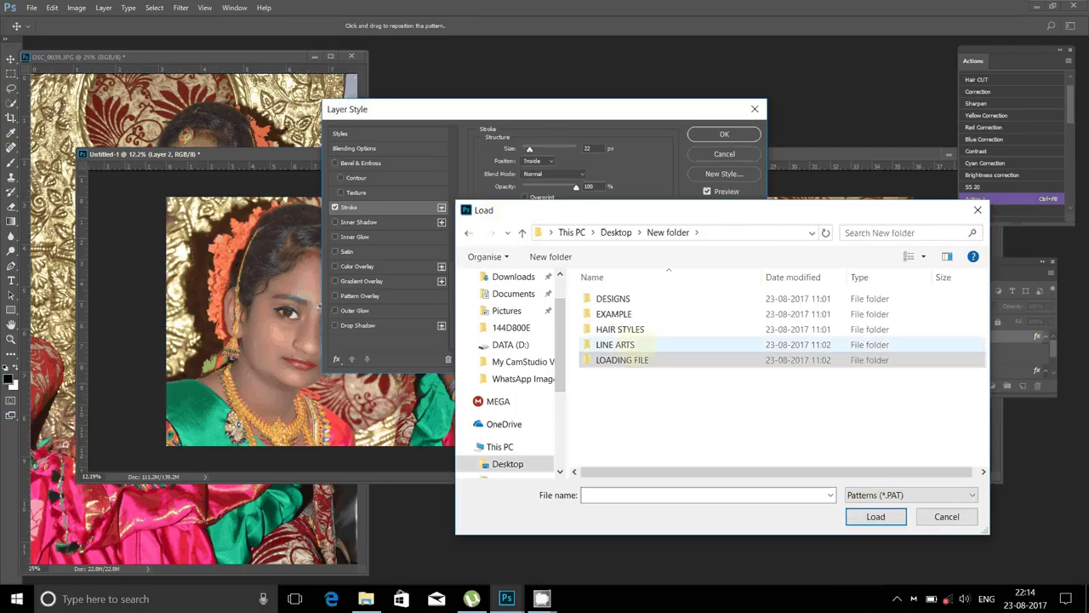
{"action": "double_click", "coordinate": [634, 344]}
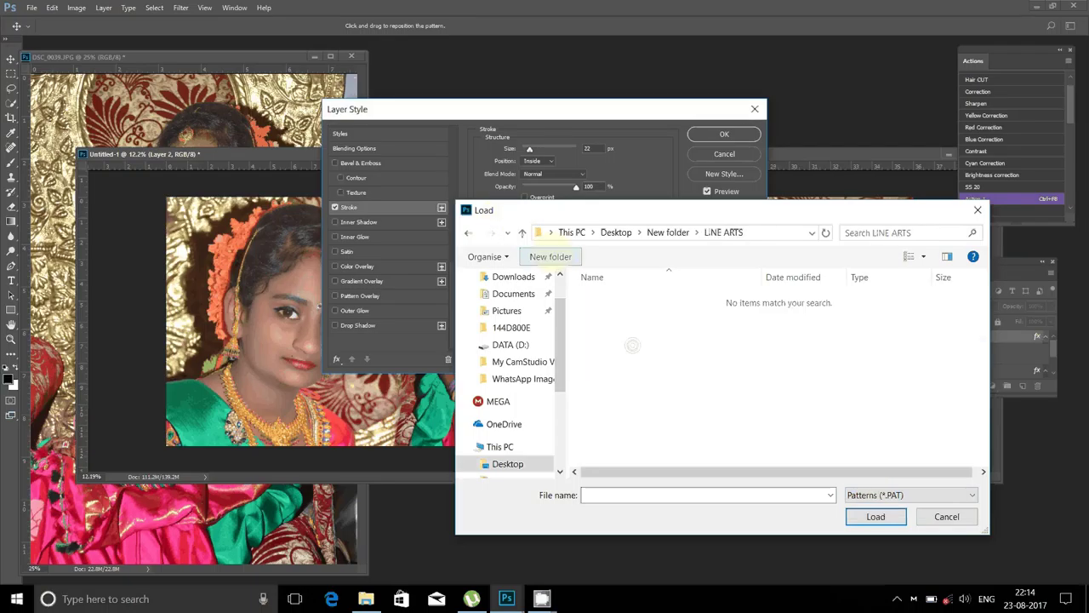
{"action": "key", "text": "Escape"}
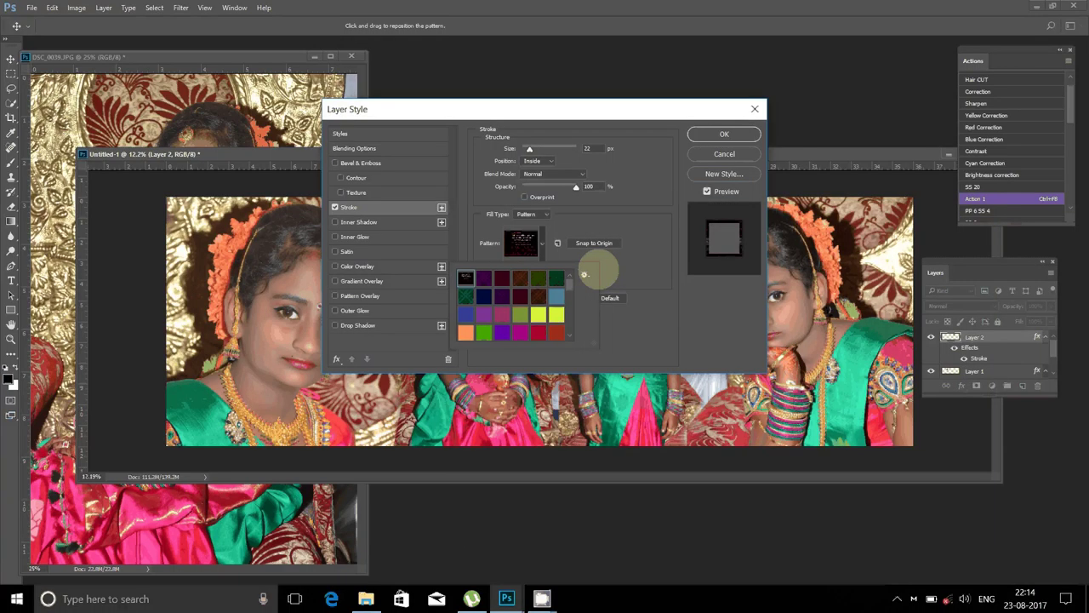
Try the Artist Surfaces and Artists Brushes Canvas pattern sets for the stroke.
{"action": "left_click", "coordinate": [584, 274]}
{"action": "left_click", "coordinate": [646, 318]}
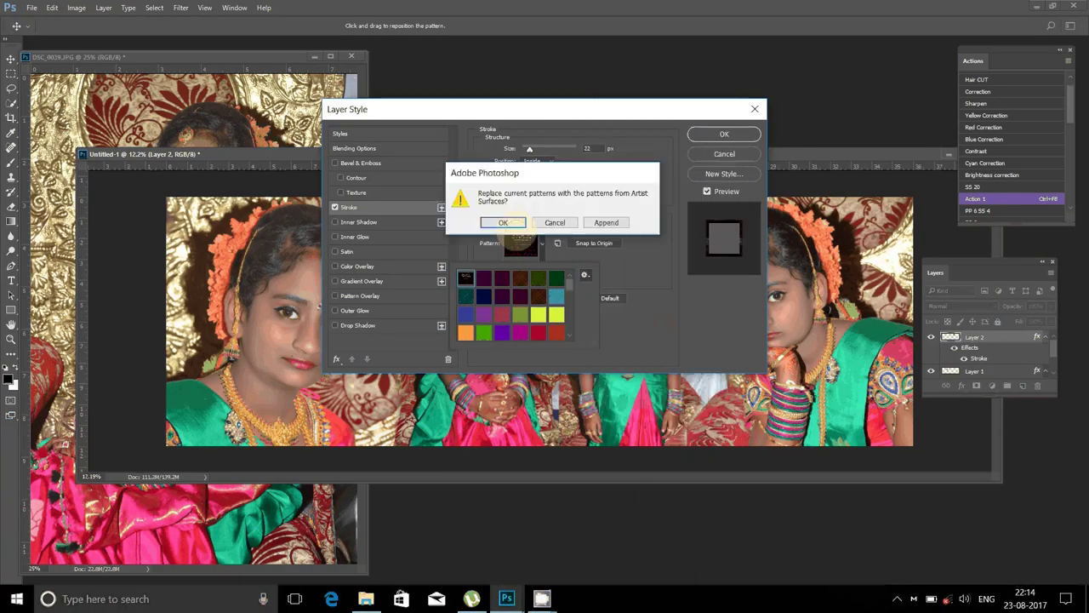
{"action": "left_click", "coordinate": [503, 222]}
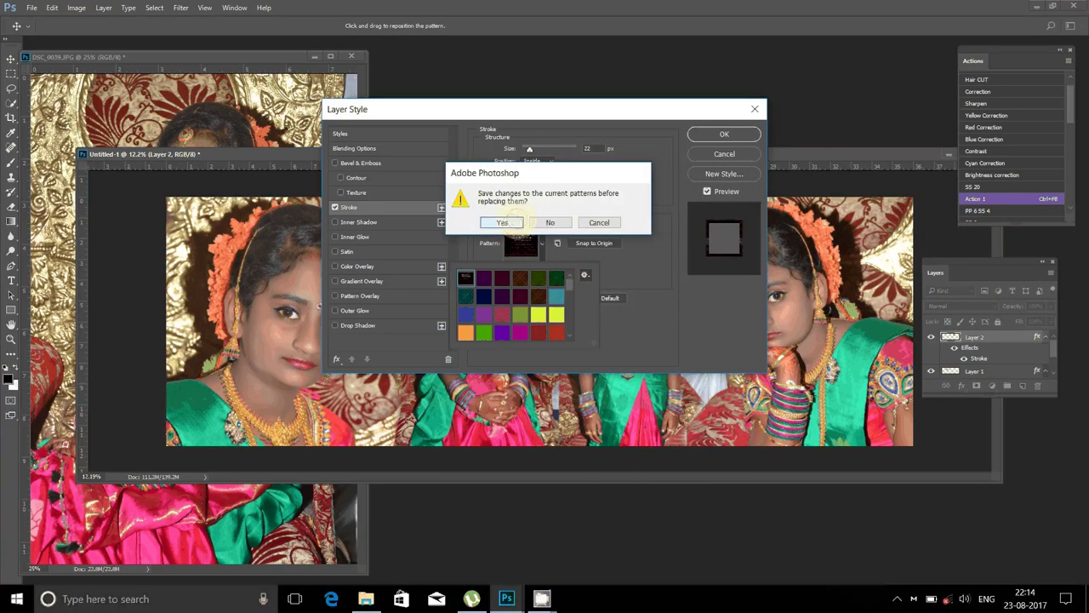
{"action": "left_click", "coordinate": [502, 222]}
{"action": "left_click", "coordinate": [958, 518]}
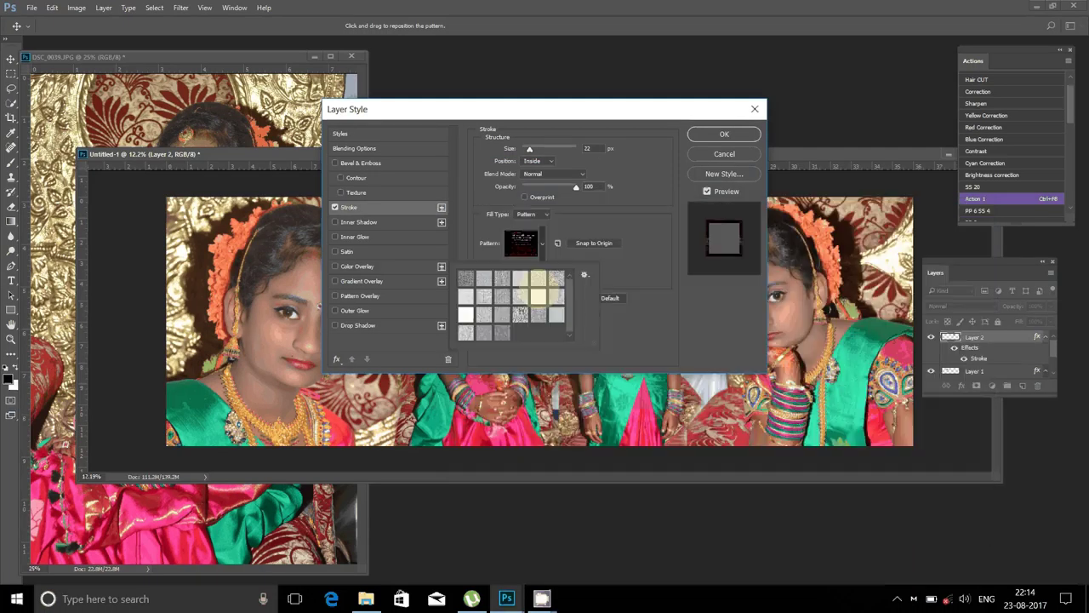
{"action": "left_click", "coordinate": [534, 271]}
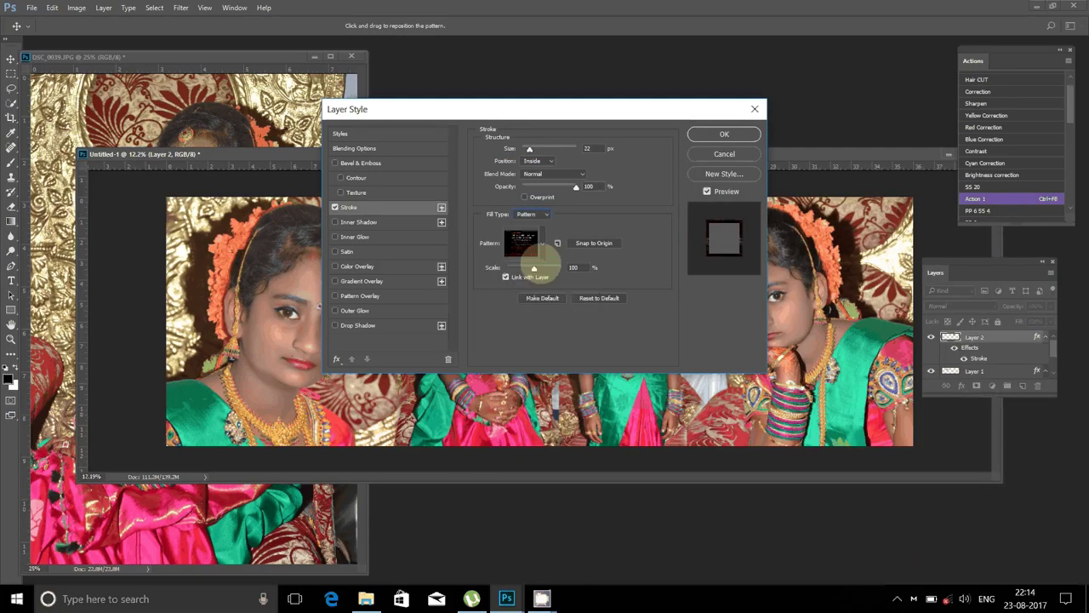
{"action": "left_click", "coordinate": [542, 243]}
{"action": "left_click", "coordinate": [583, 273]}
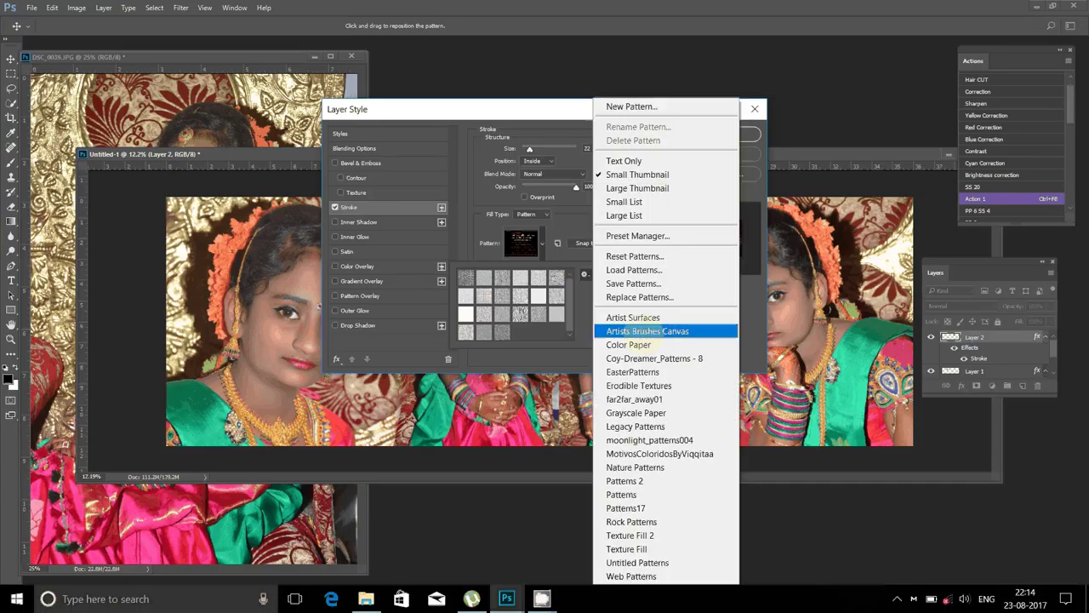
{"action": "left_click", "coordinate": [646, 331]}
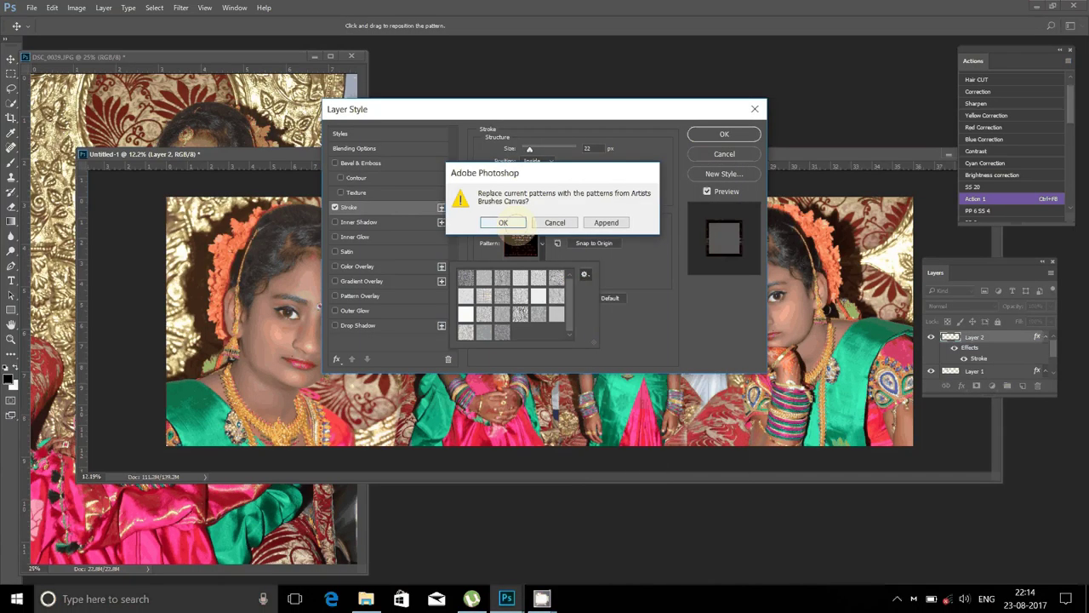
{"action": "left_click", "coordinate": [503, 222]}
{"action": "left_click", "coordinate": [500, 277]}
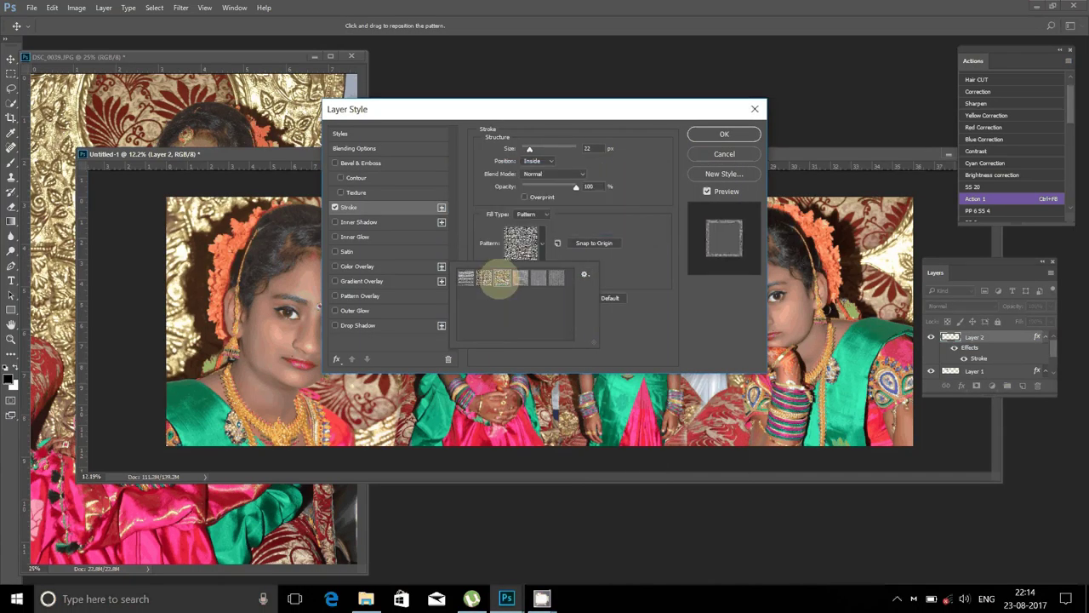
Load the Color Paper set and apply its brown swatch as the stroke pattern.
{"action": "left_click", "coordinate": [584, 273]}
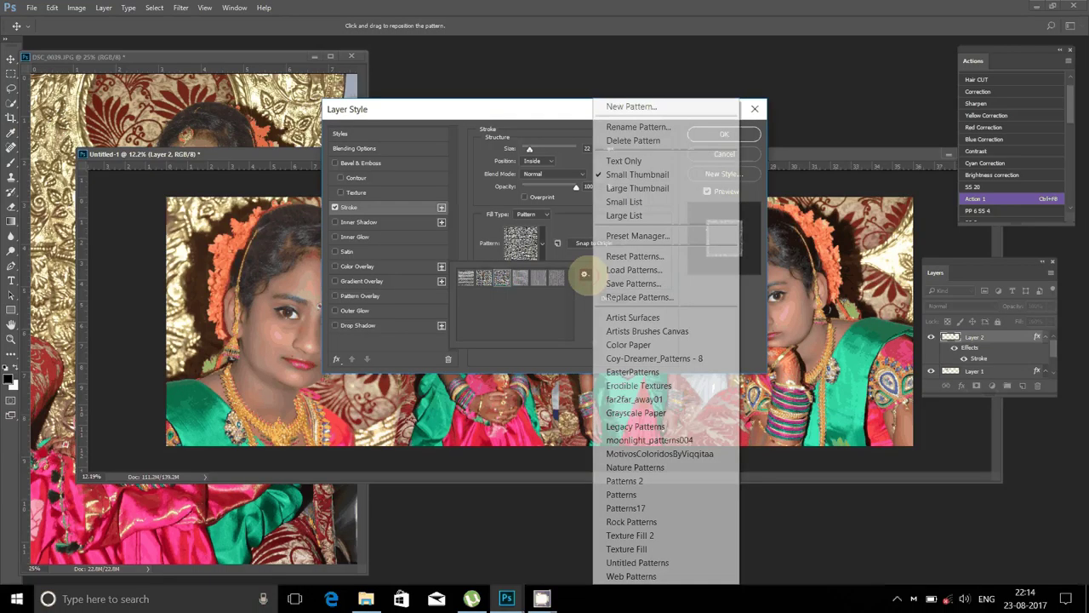
{"action": "left_click", "coordinate": [655, 344]}
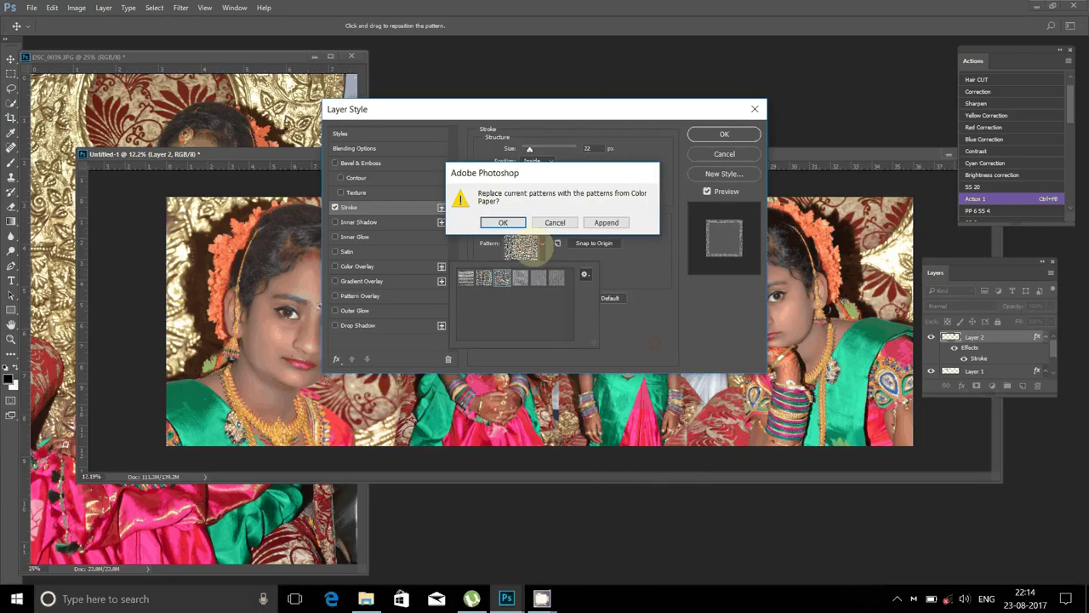
{"action": "key", "text": "Return"}
{"action": "left_click", "coordinate": [502, 292]}
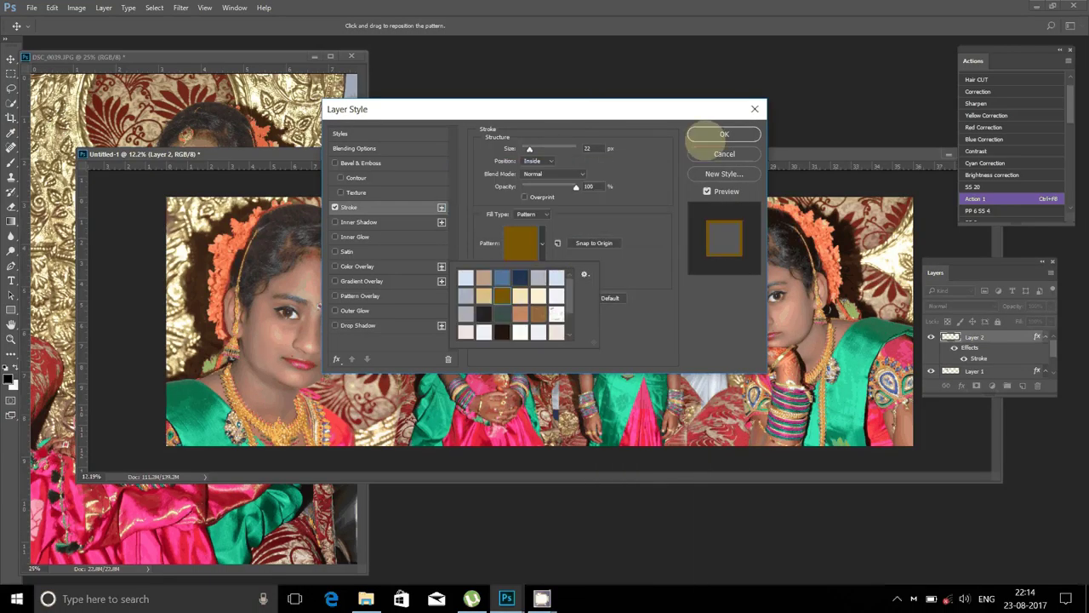
{"action": "left_click", "coordinate": [724, 133]}
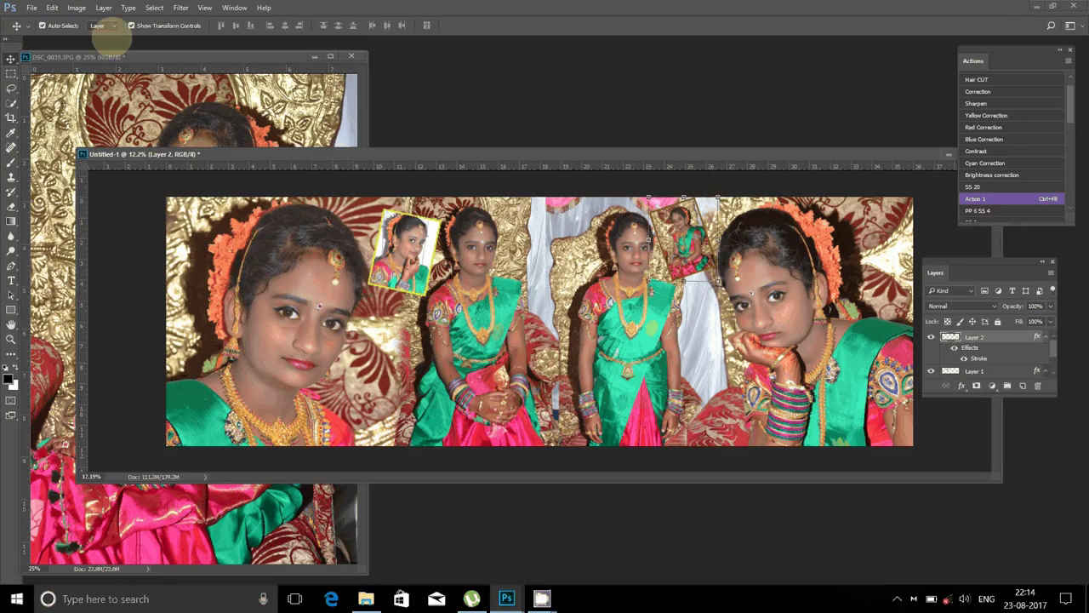
Flatten the image and start saving it as JPEG into folder A2.
{"action": "left_click", "coordinate": [103, 8]}
{"action": "left_click", "coordinate": [130, 498]}
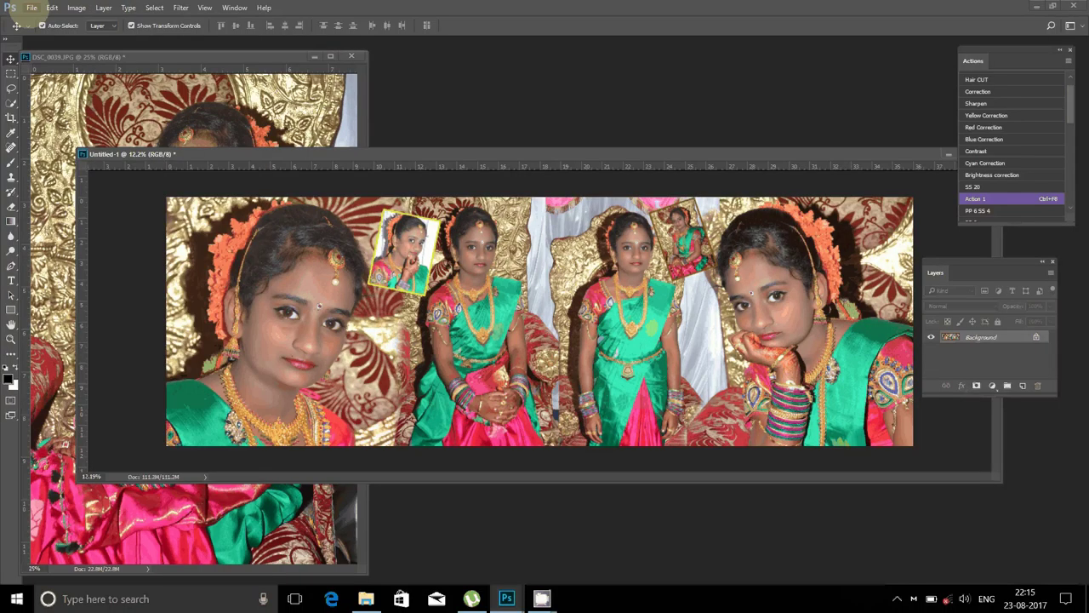
{"action": "left_click", "coordinate": [31, 8]}
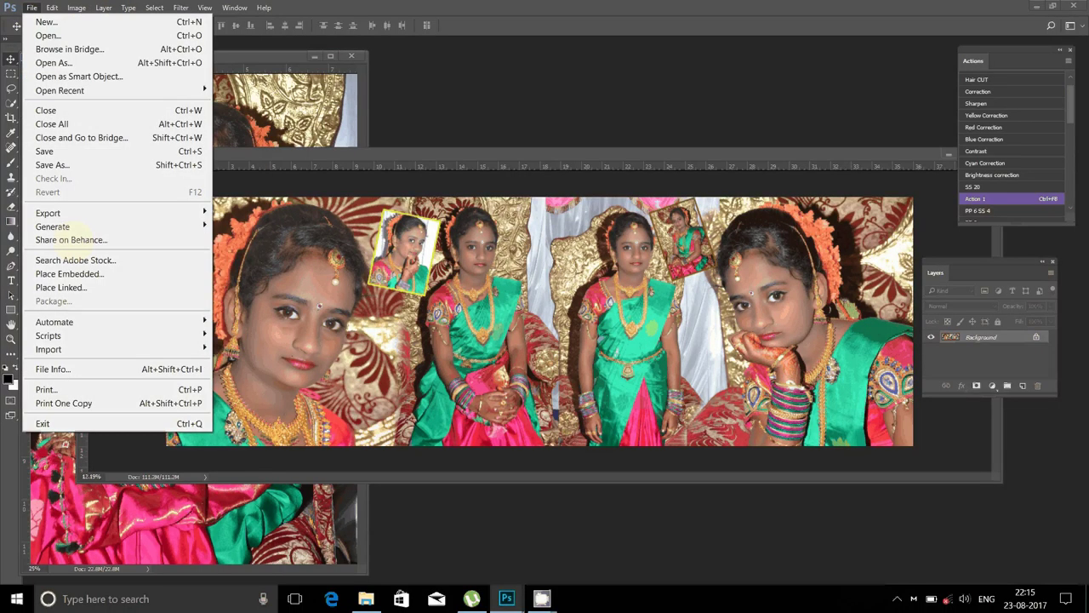
{"action": "left_click", "coordinate": [53, 164]}
{"action": "left_click", "coordinate": [153, 154]}
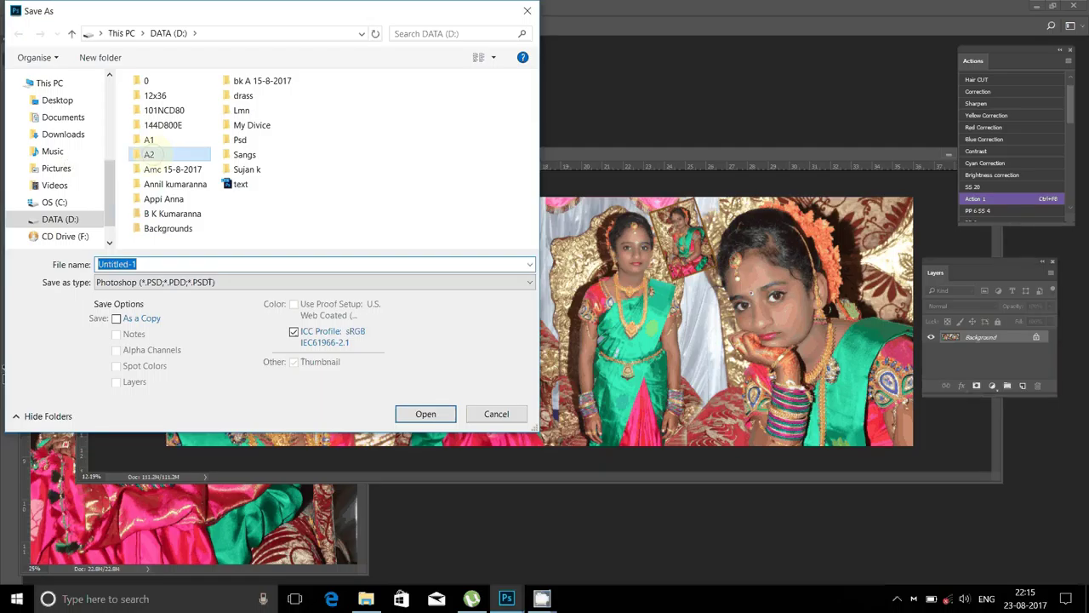
{"action": "double_click", "coordinate": [149, 154]}
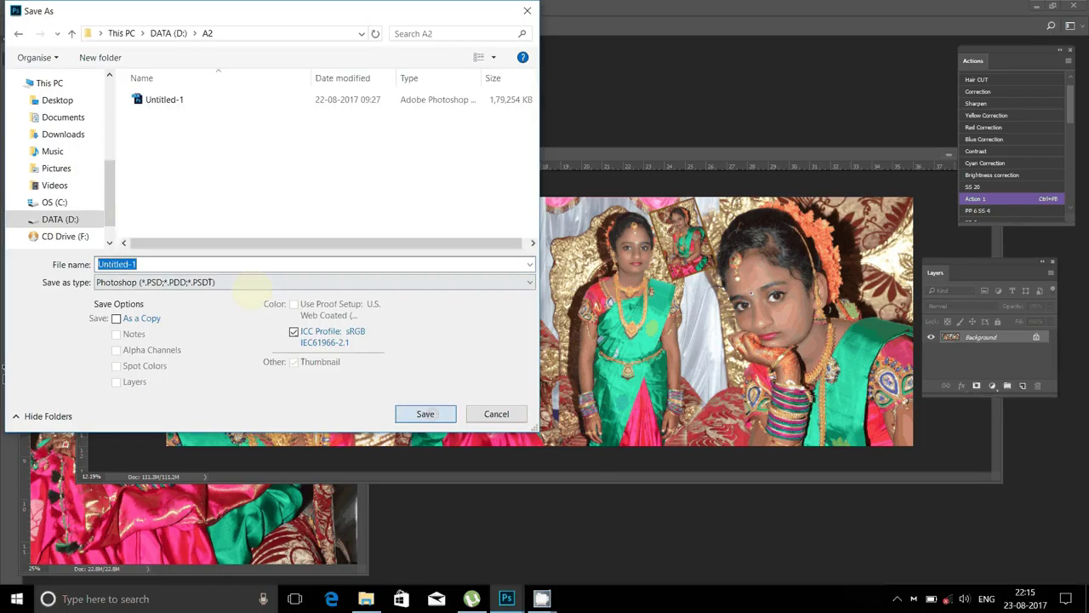
{"action": "left_click", "coordinate": [251, 284]}
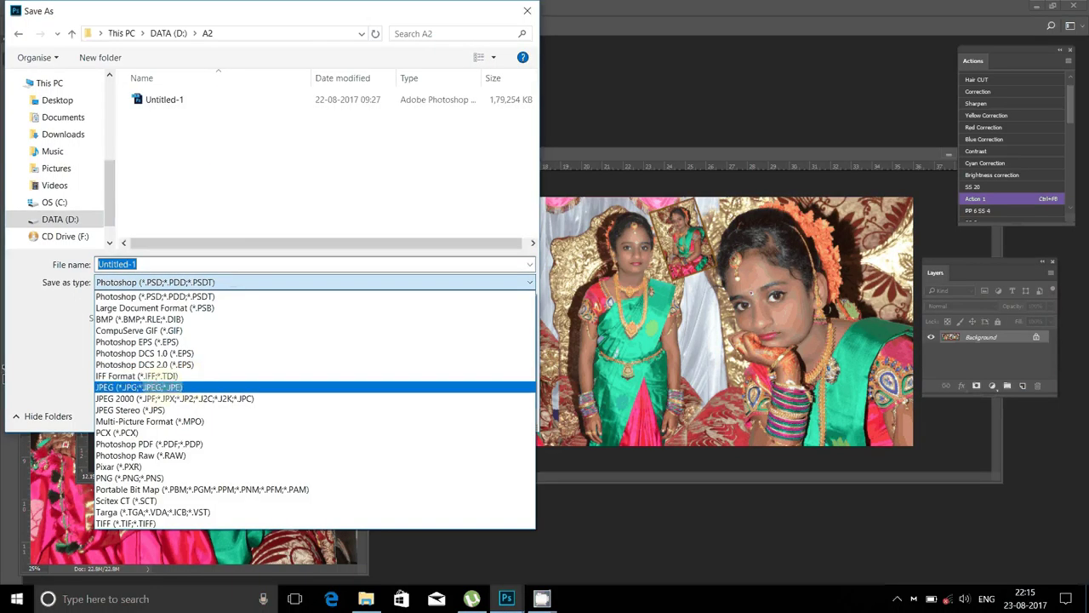
{"action": "left_click", "coordinate": [161, 386]}
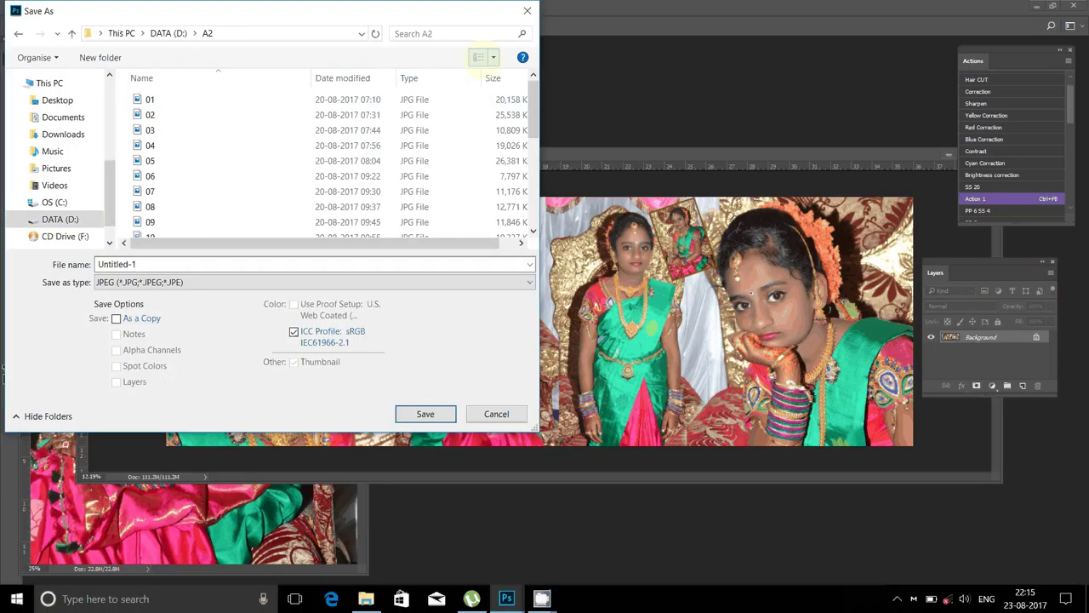
Name the file 0 and save it as 0.jpg.
{"action": "left_click", "coordinate": [481, 57]}
{"action": "left_click", "coordinate": [529, 113]}
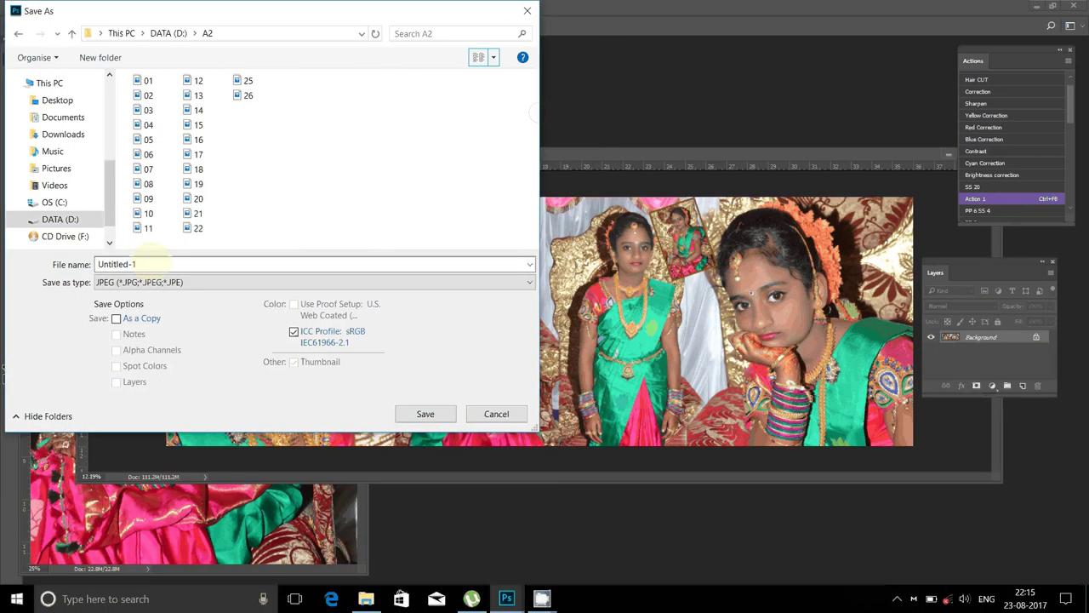
{"action": "left_click", "coordinate": [150, 264]}
{"action": "type", "text": "0"}
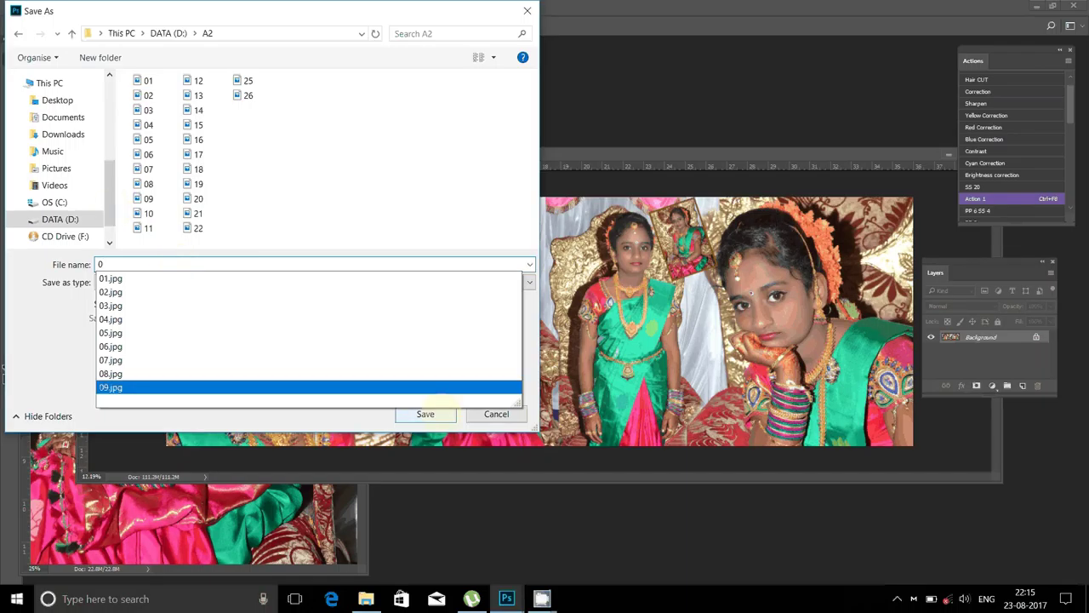
{"action": "left_click", "coordinate": [441, 413]}
{"action": "left_click", "coordinate": [434, 411]}
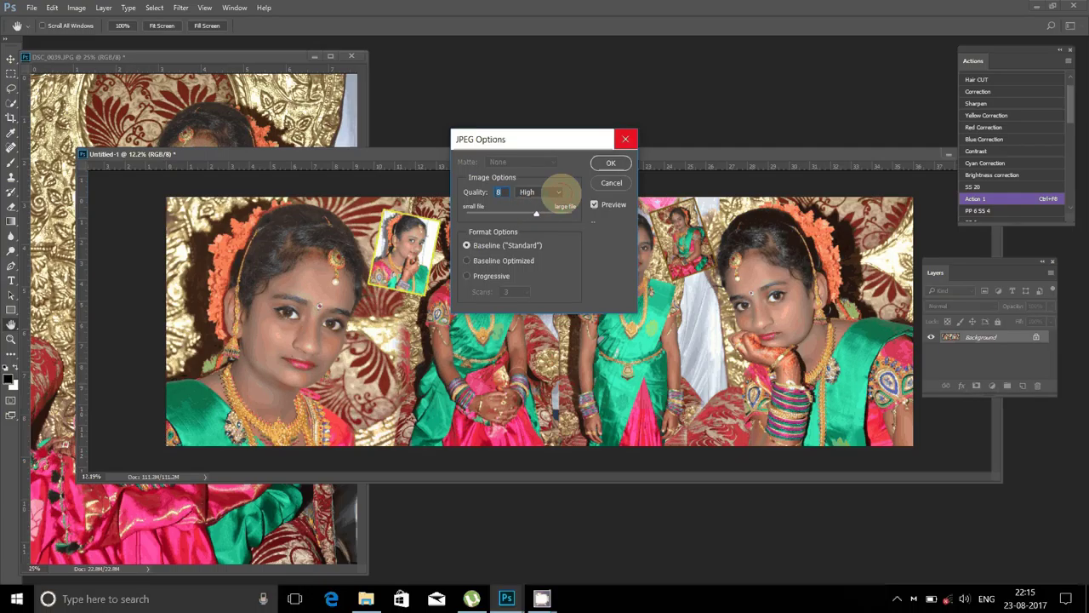
Set JPEG quality to Maximum (10), confirm, and bring up the Open dialog.
{"action": "left_click", "coordinate": [559, 192]}
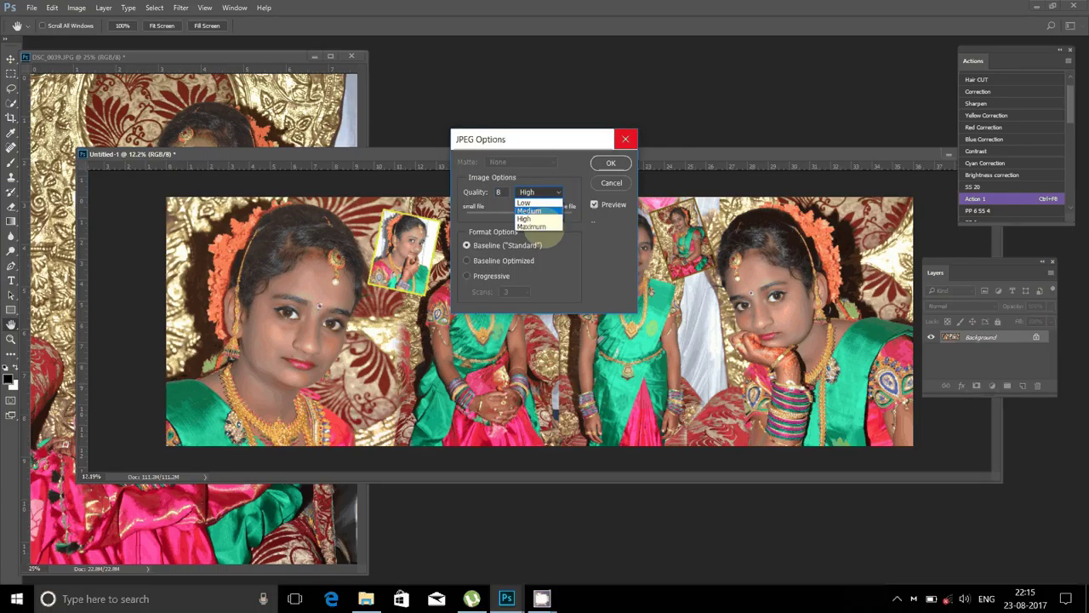
{"action": "left_click", "coordinate": [533, 226]}
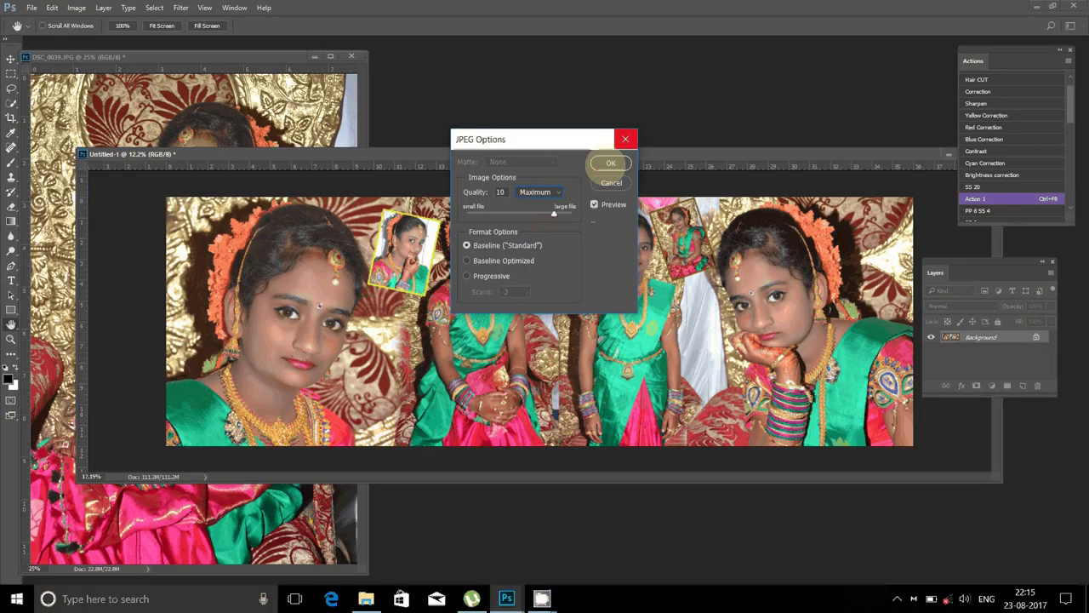
{"action": "left_click", "coordinate": [610, 163]}
{"action": "key", "text": "ctrl+o"}
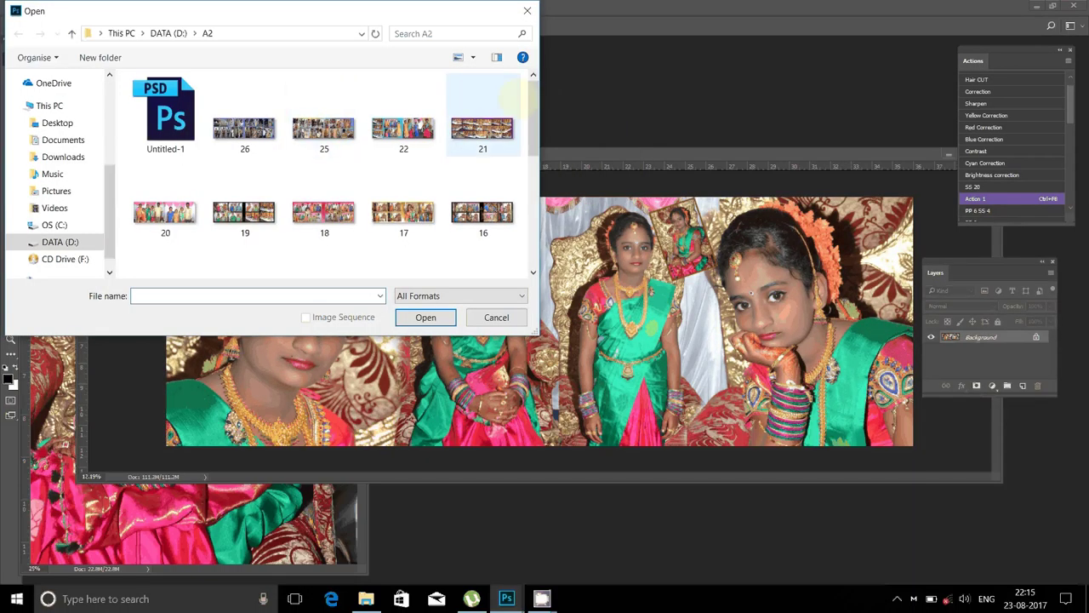
Open the saved 0.jpg from A2 and move its window down and left.
{"action": "left_click_drag", "start_coordinate": [532, 94], "coordinate": [240, 259]}
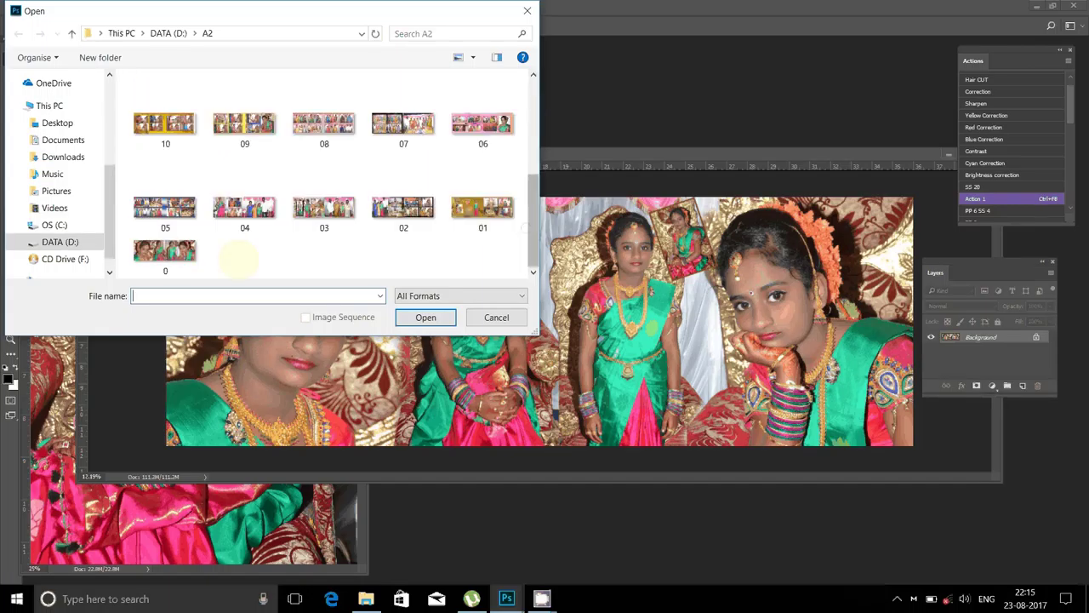
{"action": "left_click", "coordinate": [165, 253]}
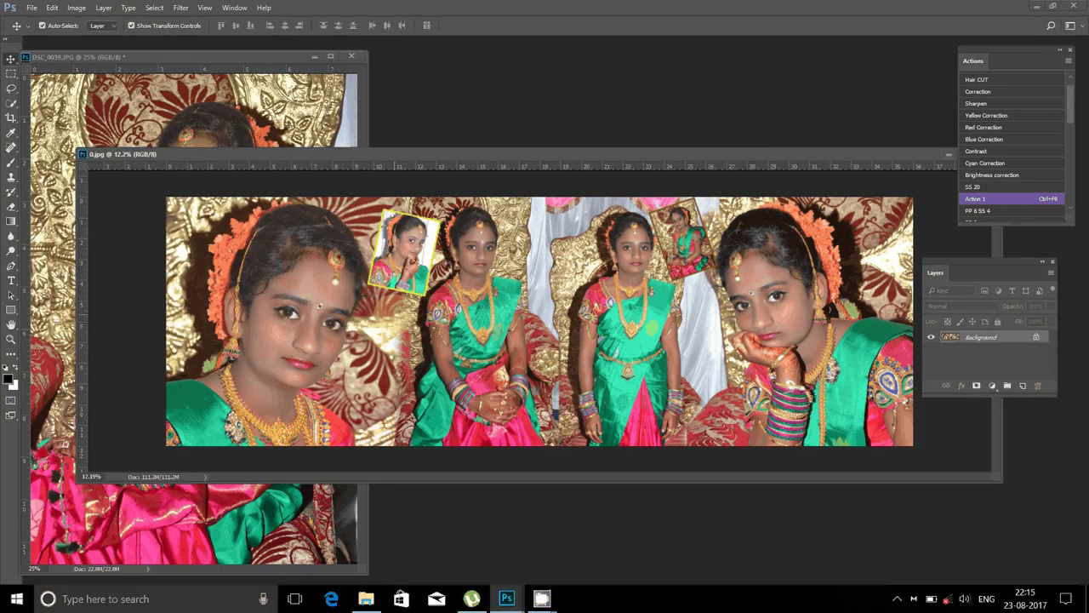
{"action": "left_click_drag", "start_coordinate": [907, 156], "coordinate": [705, 189]}
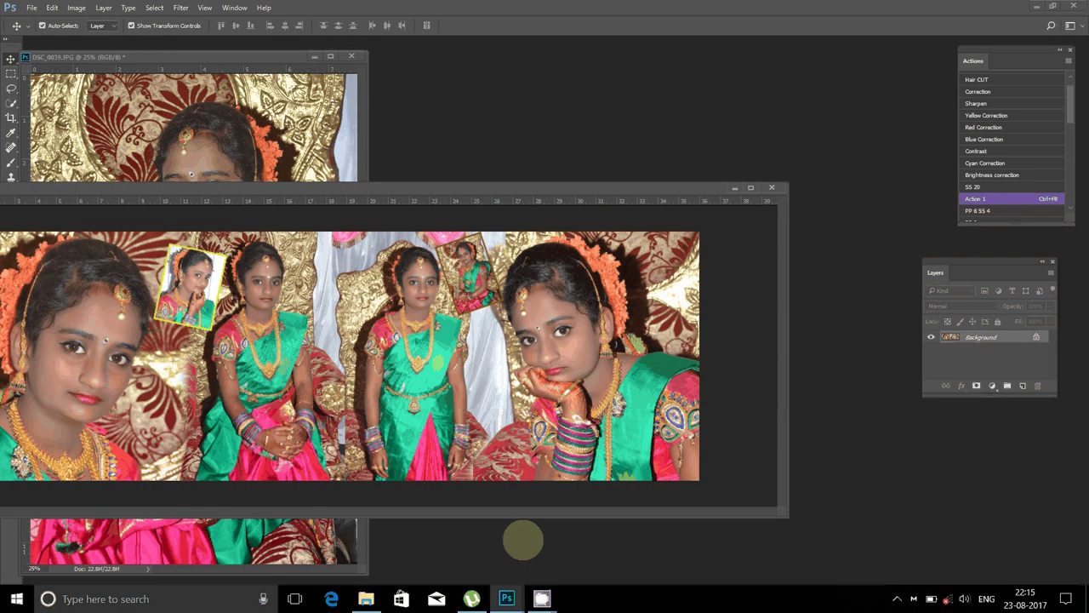
{"action": "left_click", "coordinate": [542, 598]}
{"action": "left_click", "coordinate": [466, 509]}
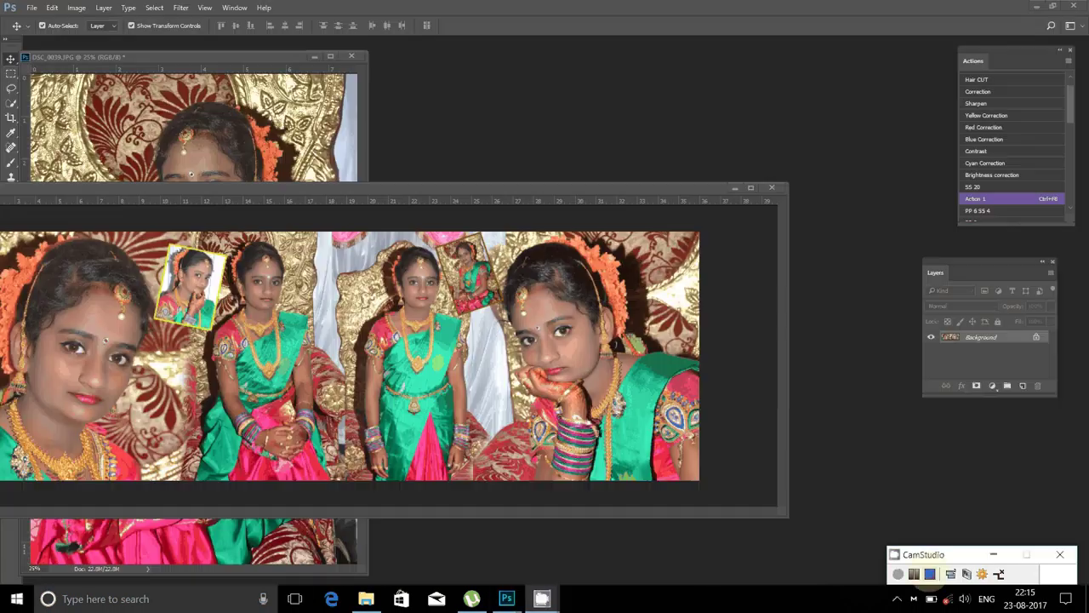